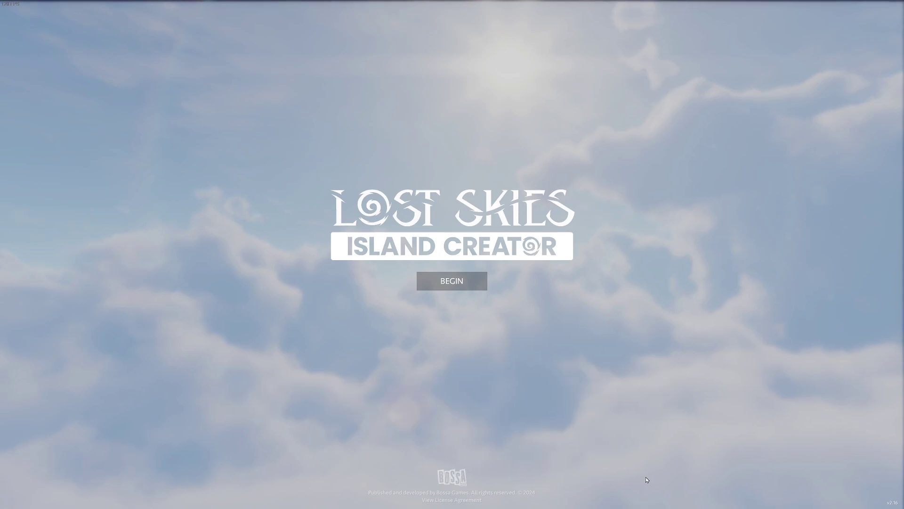
# Step: Browse the latest islands uploaded to the workshop for play, and return to the welcome screen
pyautogui.click(446, 288)
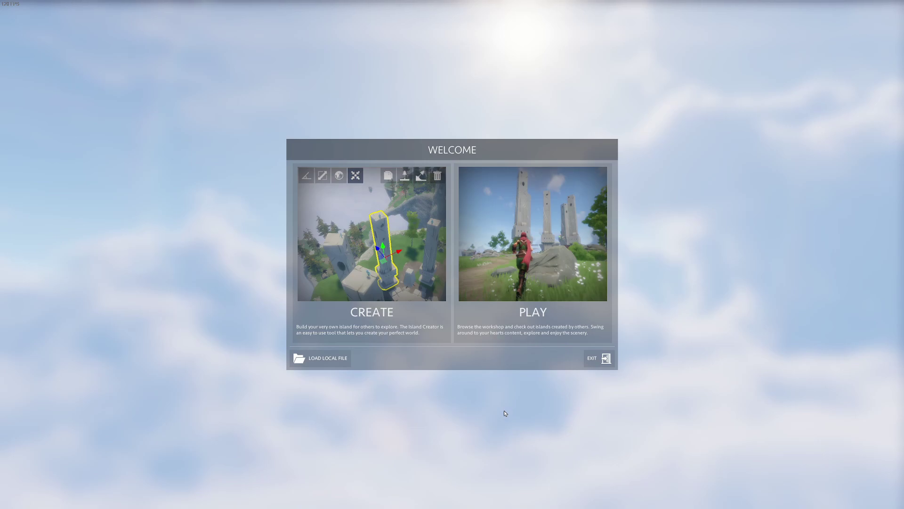
pyautogui.click(550, 230)
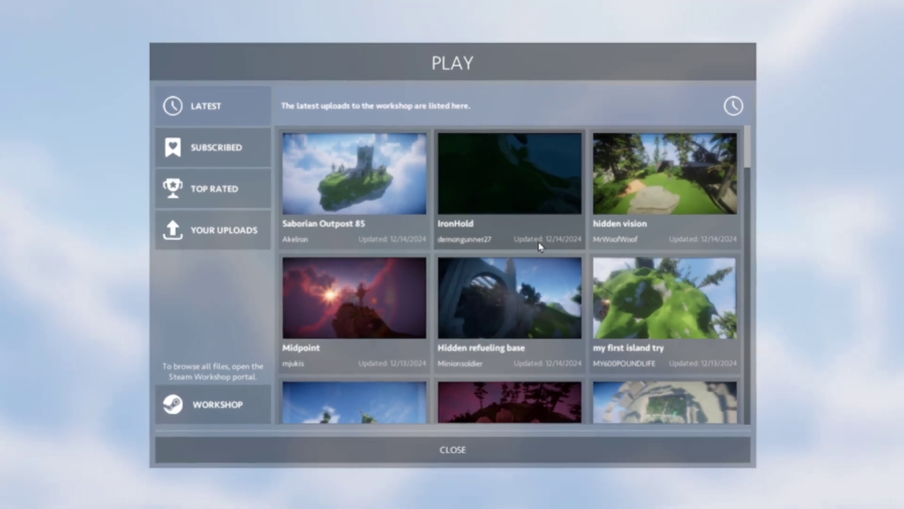
pyautogui.scroll(-3, 541, 247)
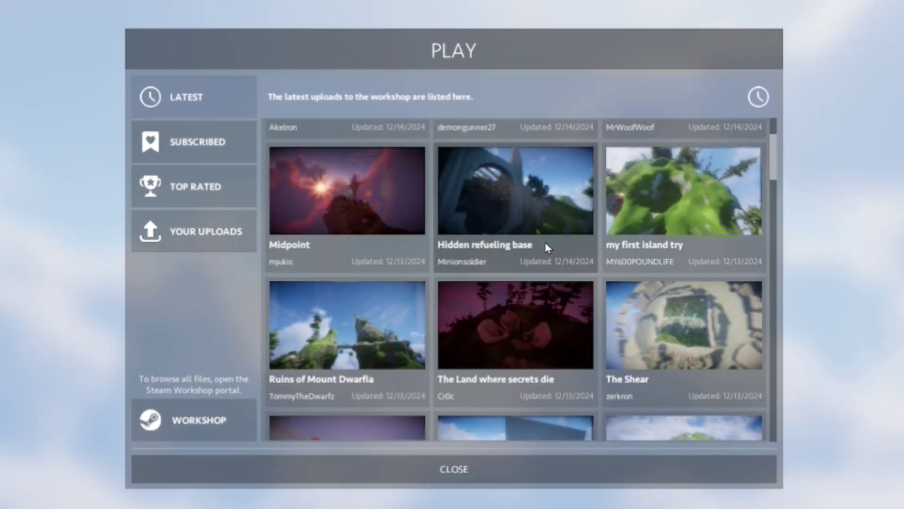
pyautogui.scroll(-3, 548, 247)
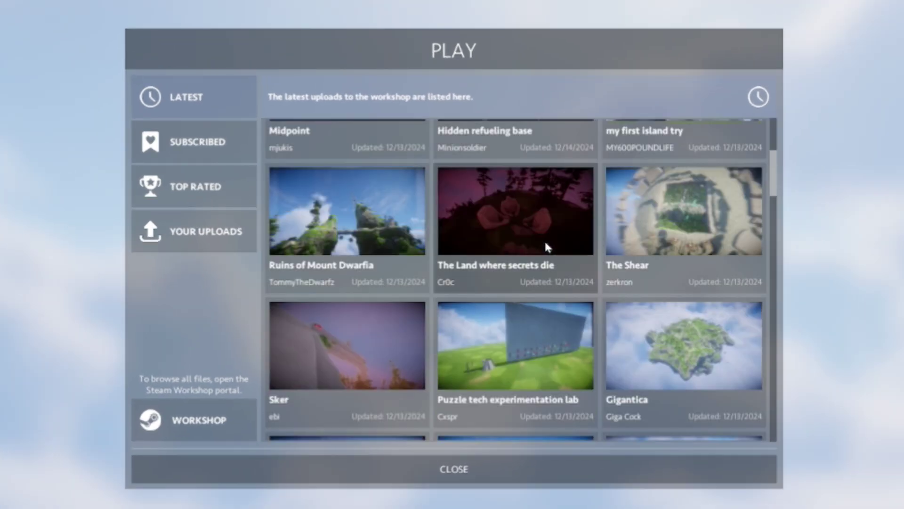
pyautogui.scroll(-8, 546, 245)
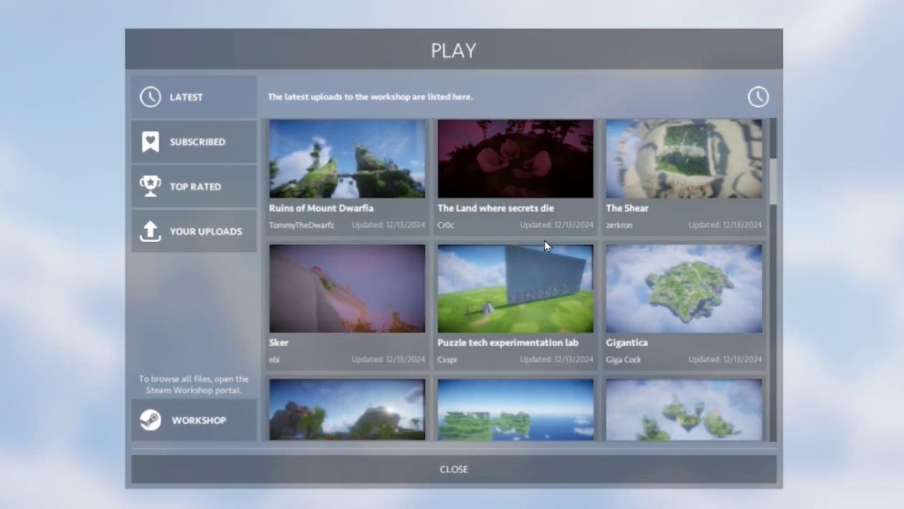
pyautogui.scroll(-10, 545, 244)
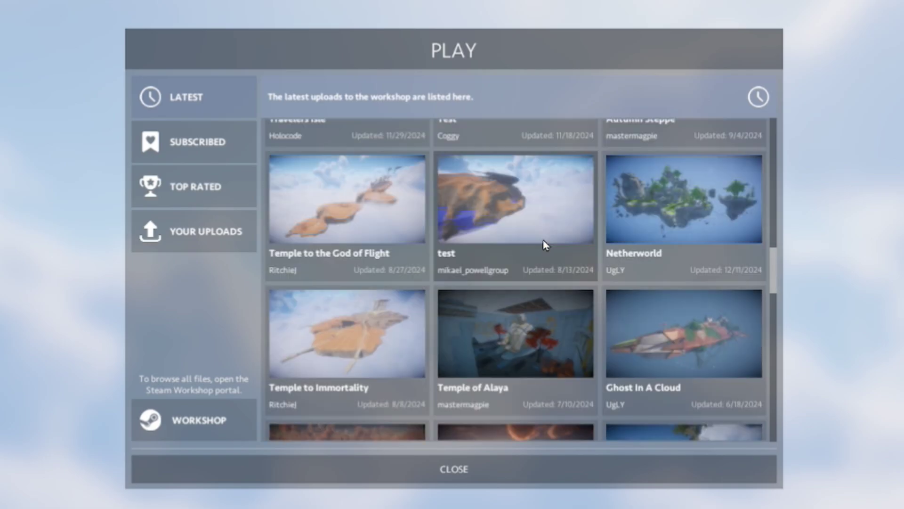
pyautogui.scroll(-5, 544, 245)
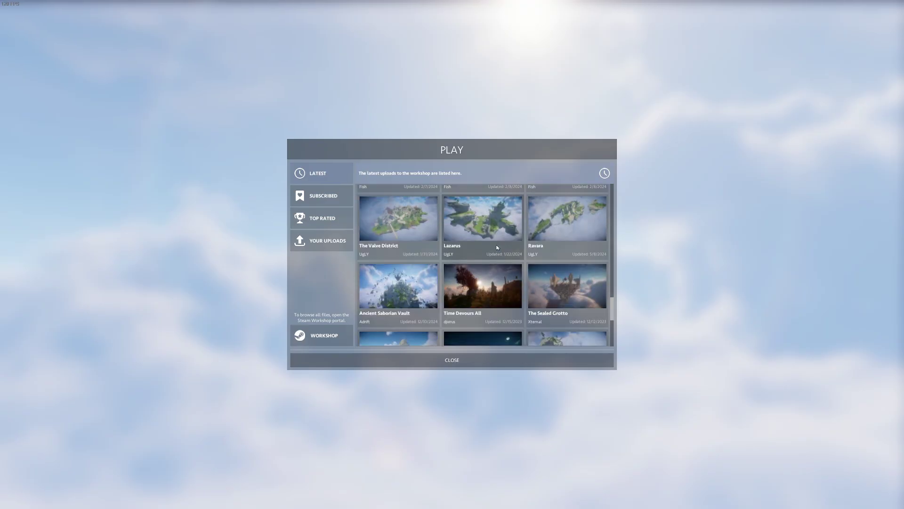
pyautogui.scroll(5, 497, 248)
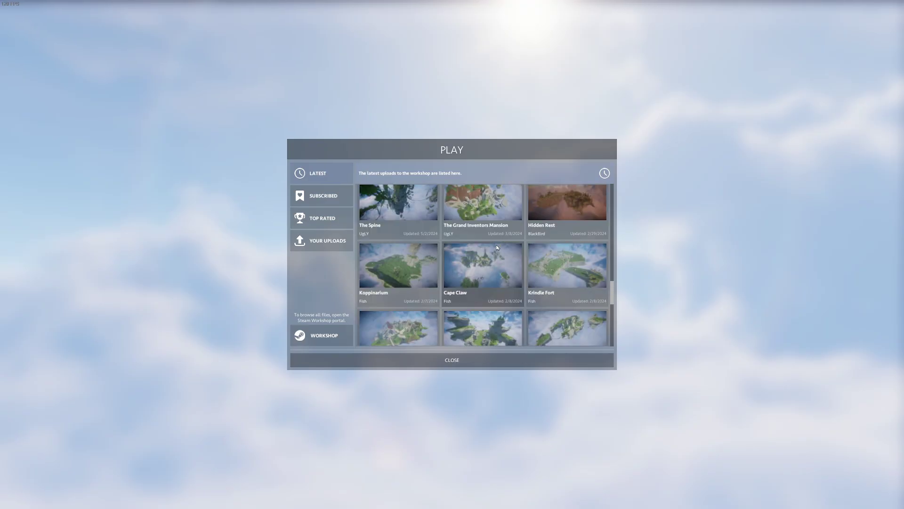
pyautogui.click(483, 361)
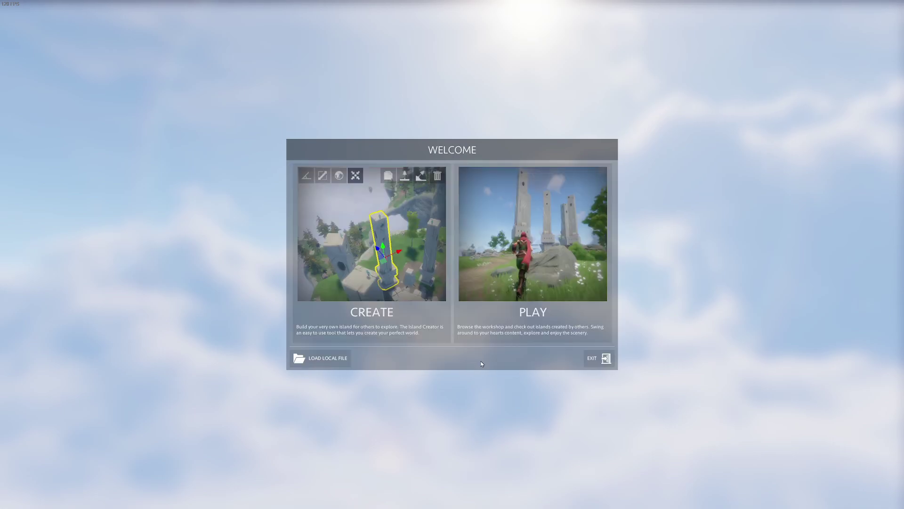
# Step: Create a new island with the Saborian culture, the Temperate biome and the Outskirts region
pyautogui.click(364, 223)
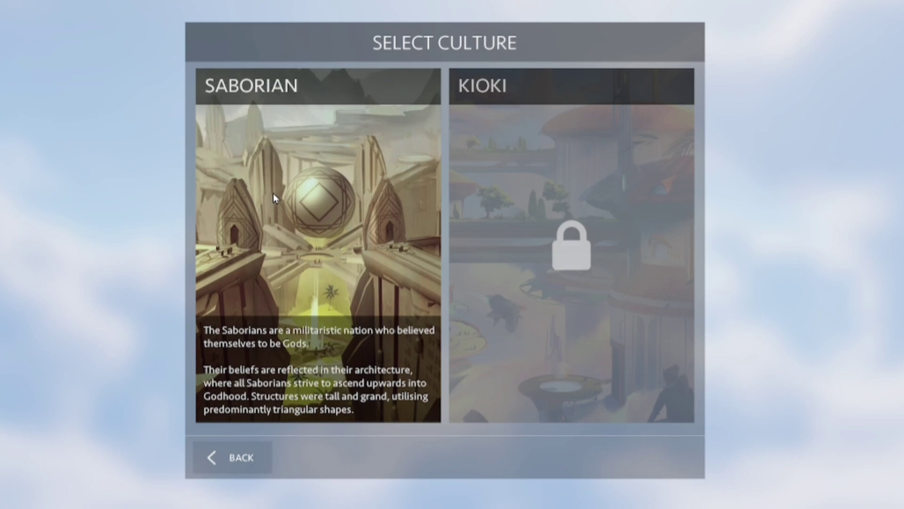
pyautogui.click(273, 198)
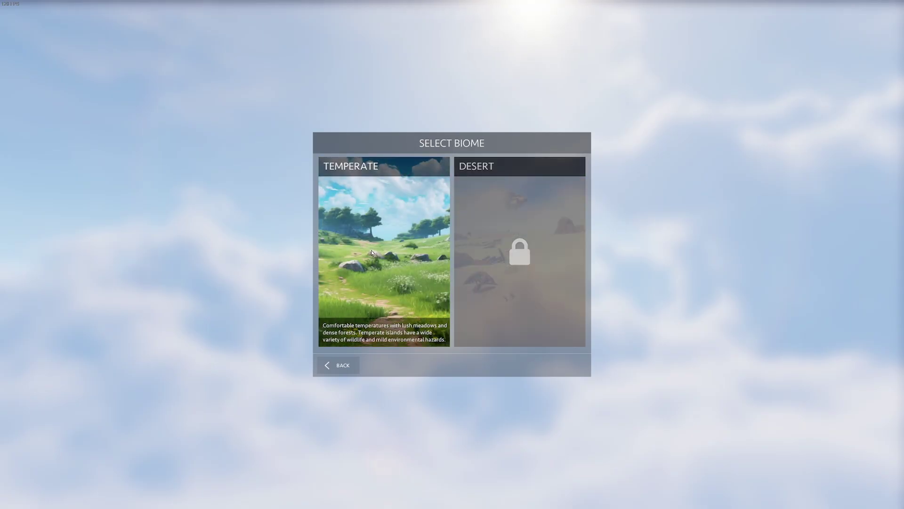
pyautogui.click(374, 251)
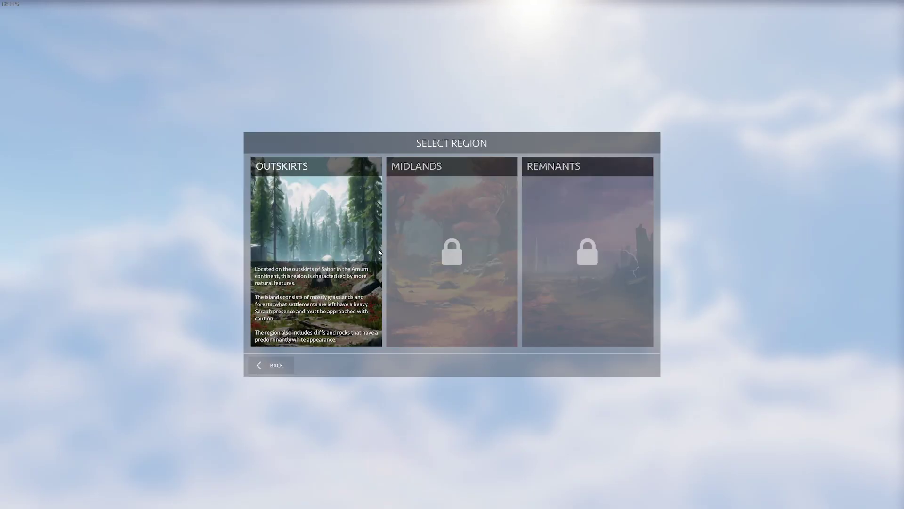
pyautogui.click(324, 234)
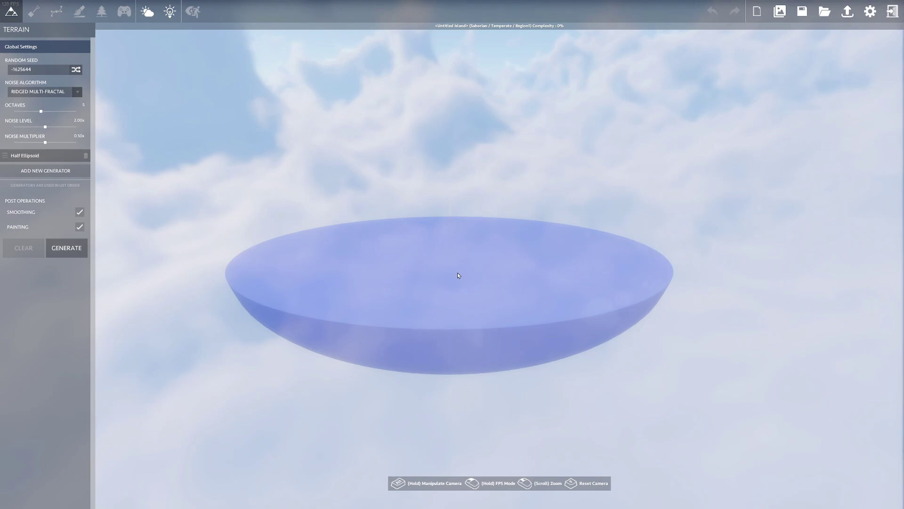
# Step: Examine the half ellipsoid and sphere generators from several angles and distances
pyautogui.moveTo(458, 276); pyautogui.dragTo(410, 267, button='right')
pyautogui.scroll(3, 456, 311)
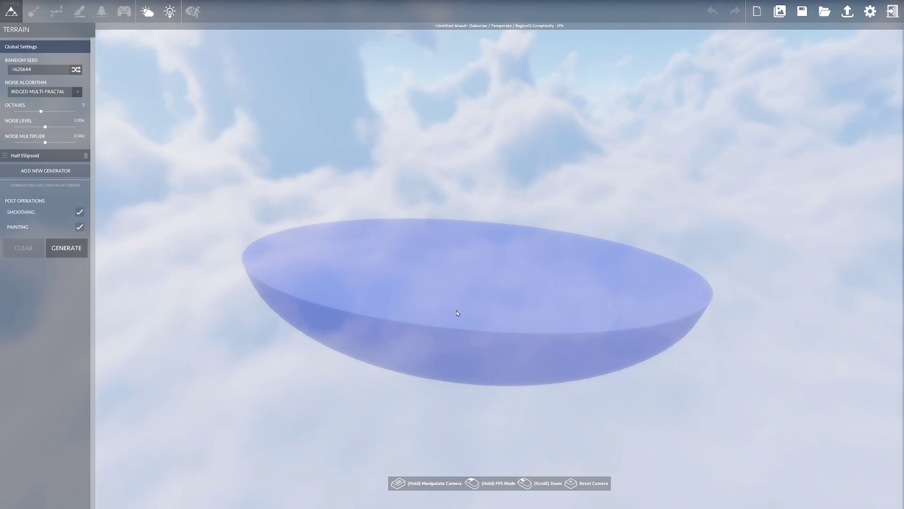
pyautogui.scroll(-3, 436, 324)
pyautogui.scroll(3, 435, 324)
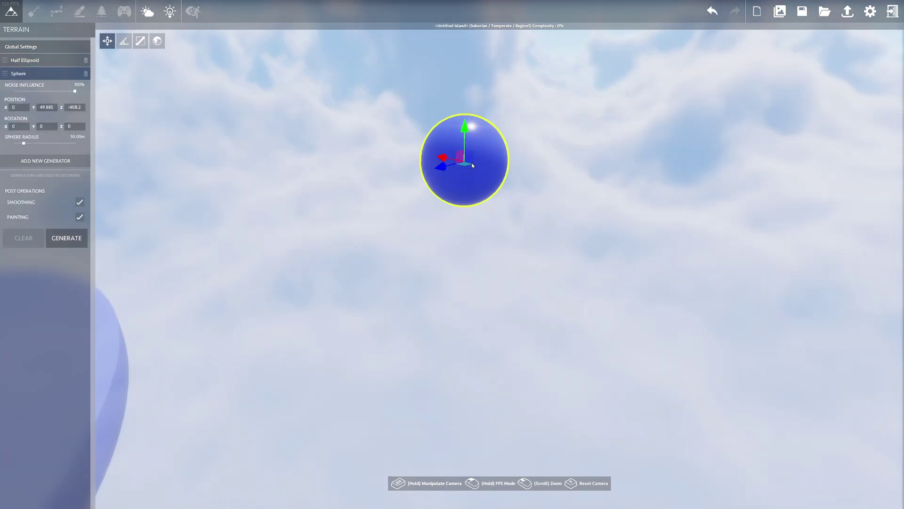
pyautogui.scroll(5, 473, 163)
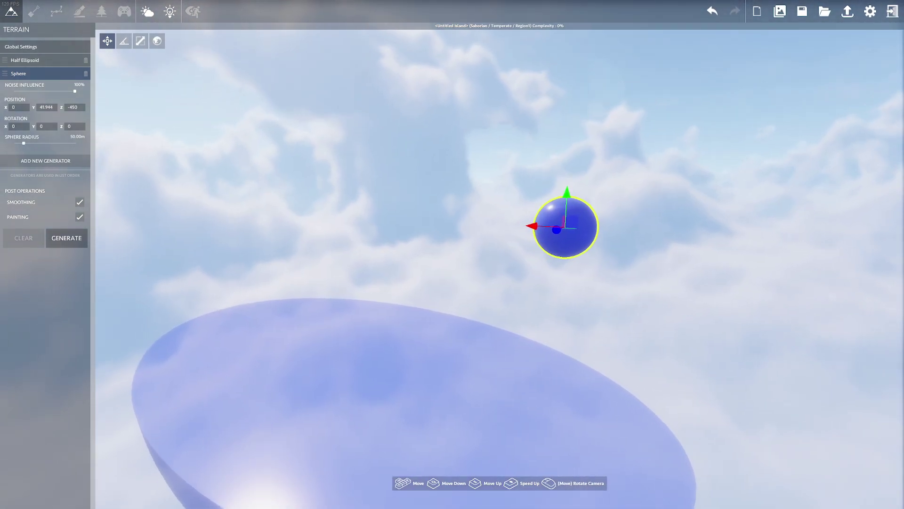
pyautogui.press('a')
pyautogui.press('d')
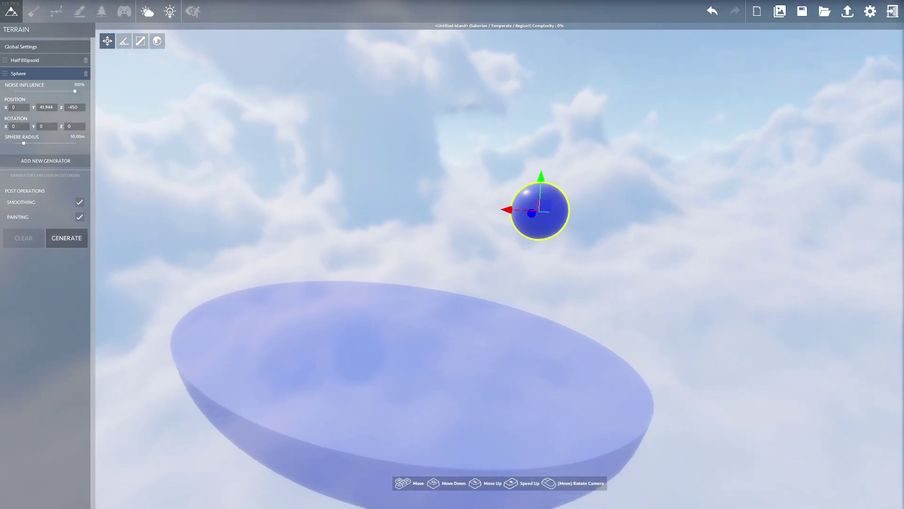
pyautogui.press('w')
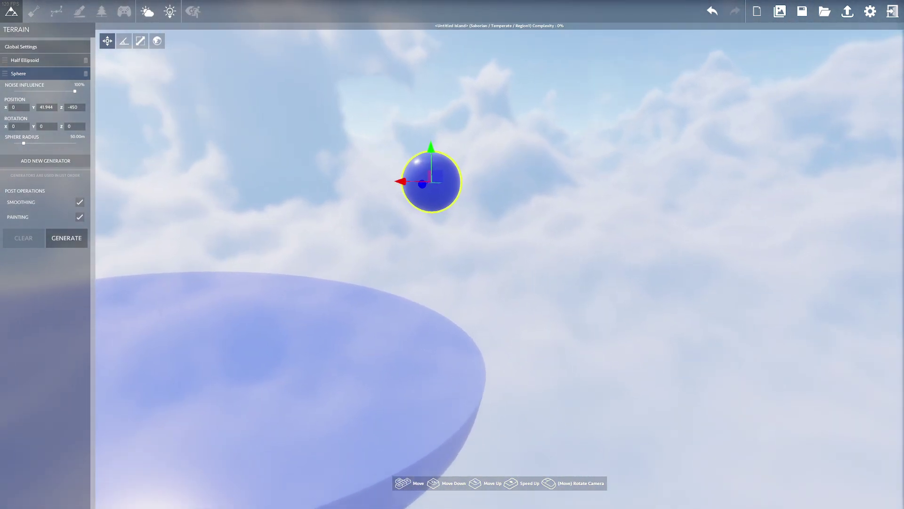
pyautogui.press('w')
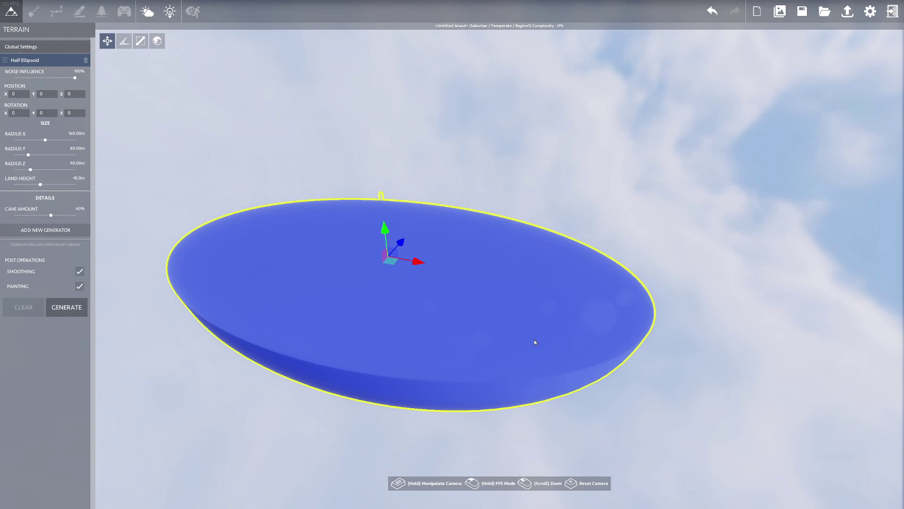
# Step: Generate the island terrain from the half ellipsoid and add a Box generator to it
pyautogui.click(66, 310)
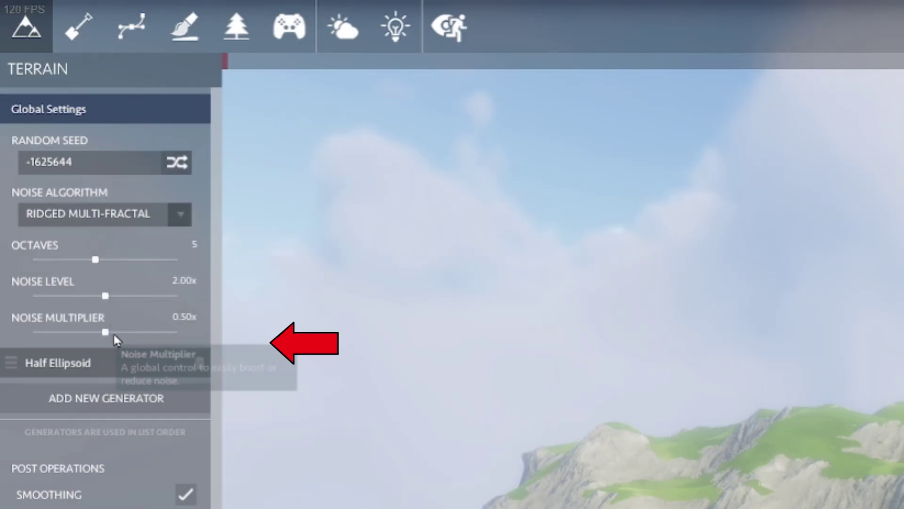
pyautogui.click(46, 170)
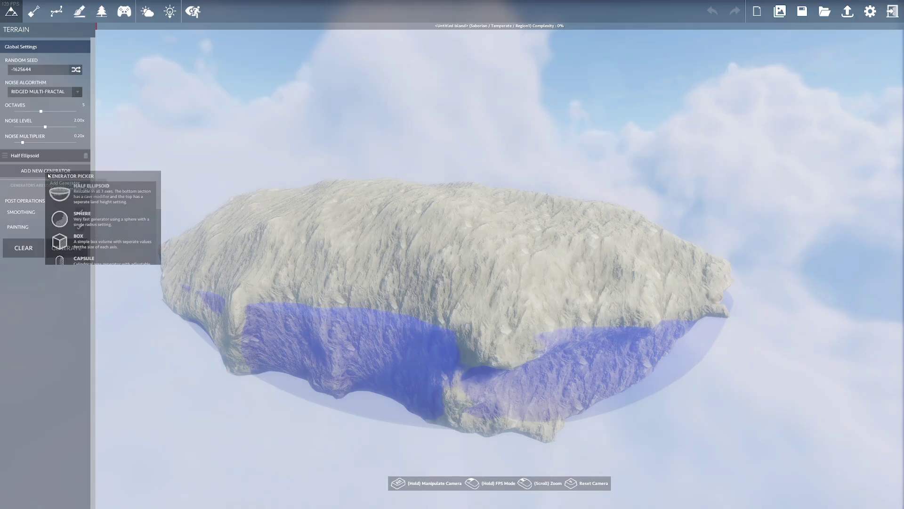
pyautogui.scroll(-3, 103, 229)
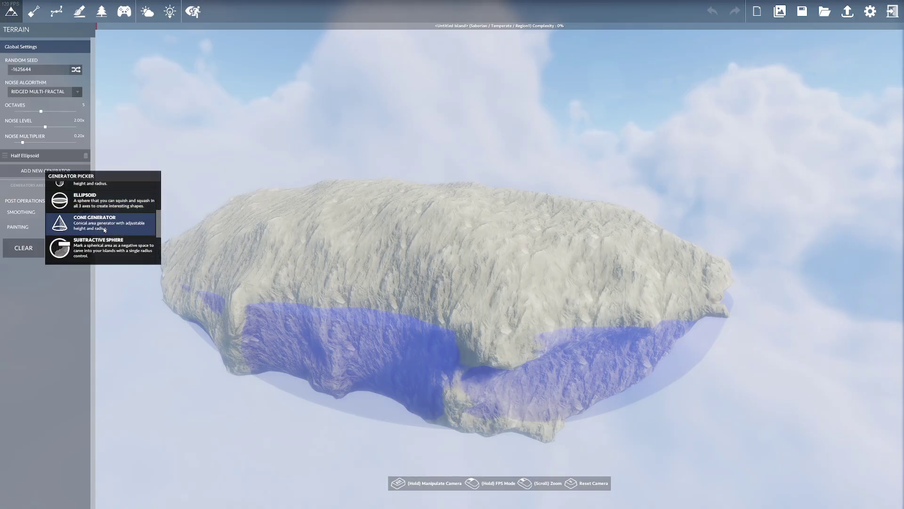
pyautogui.scroll(1, 104, 229)
pyautogui.scroll(-2, 104, 228)
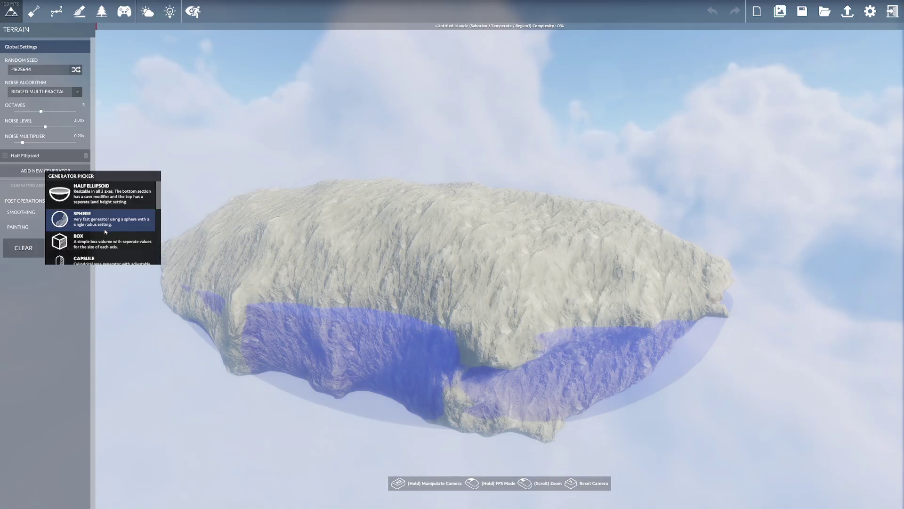
pyautogui.scroll(1, 95, 226)
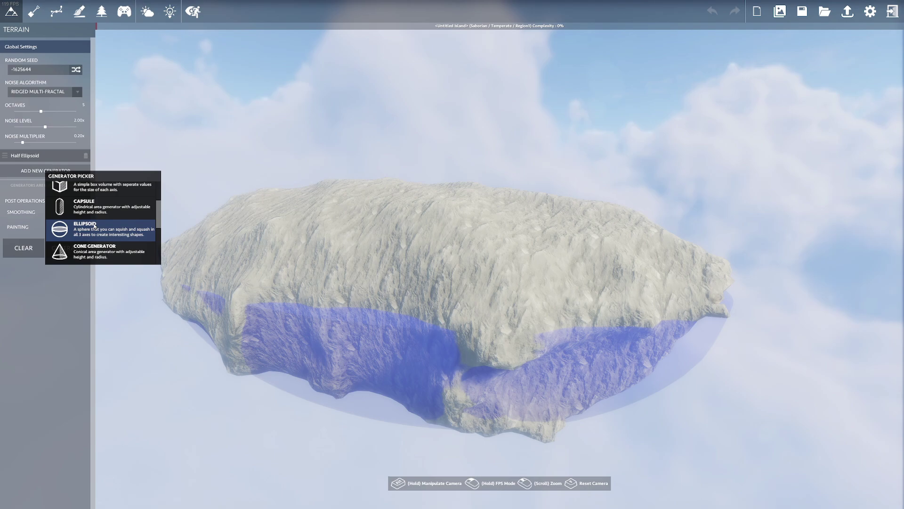
pyautogui.click(99, 189)
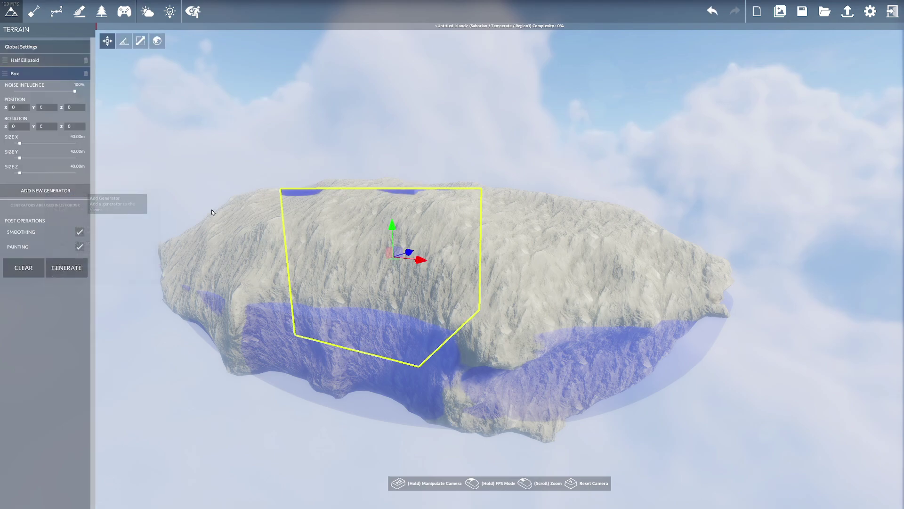
# Step: Raise the box generator and move it outward so it sits at one end of the island
pyautogui.moveTo(699, 358); pyautogui.dragTo(699, 367, button='right')
pyautogui.moveTo(573, 264); pyautogui.dragTo(596, 201)
pyautogui.moveTo(637, 232); pyautogui.dragTo(654, 236)
# Step: Add a Cone Generator and a Subtractive Sphere generator to the island
pyautogui.click(46, 191)
pyautogui.scroll(-3, 80, 255)
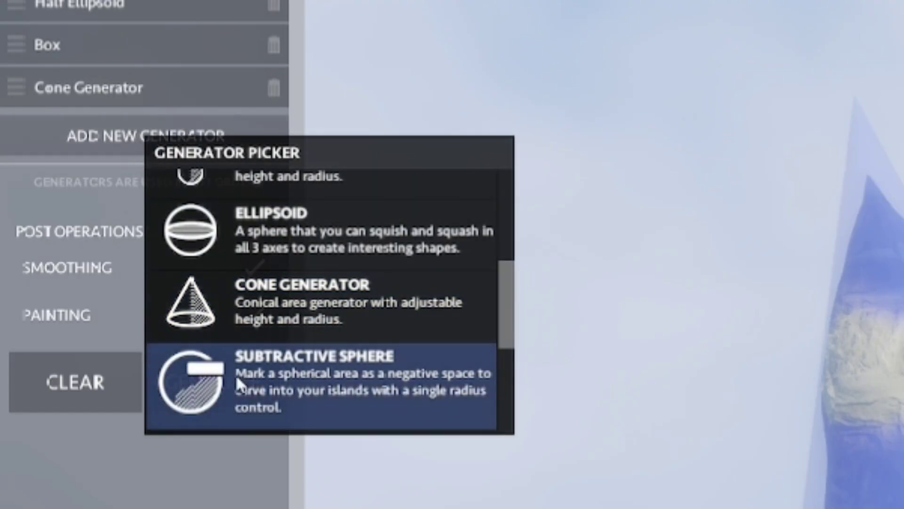
pyautogui.click(209, 381)
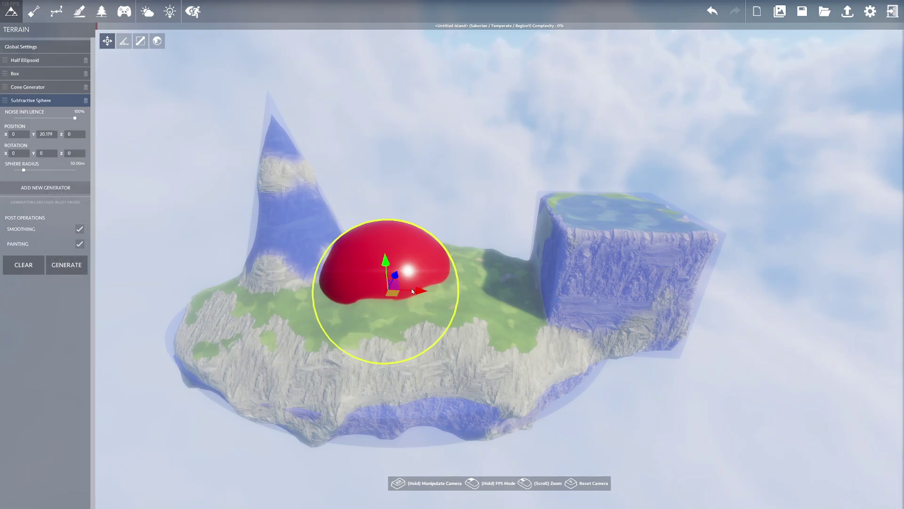
# Step: Add a Subtractive Capsule generator and position it so that it cuts into the box at the island's end
pyautogui.click(52, 187)
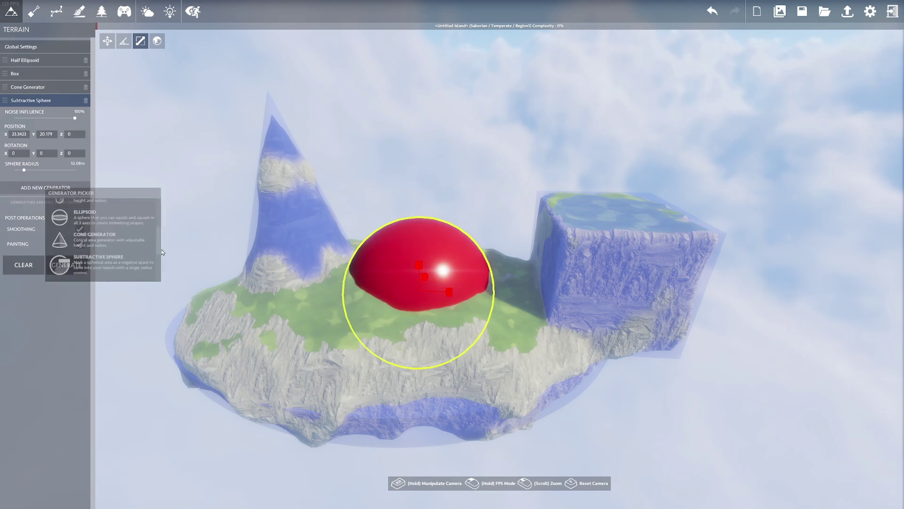
pyautogui.click(92, 259)
pyautogui.click(108, 41)
pyautogui.moveTo(431, 315); pyautogui.dragTo(686, 325)
pyautogui.moveTo(634, 304); pyautogui.dragTo(609, 269)
pyautogui.moveTo(608, 270); pyautogui.dragTo(697, 269, button='right')
pyautogui.moveTo(518, 264); pyautogui.dragTo(398, 263, button='right')
pyautogui.moveTo(398, 262); pyautogui.dragTo(397, 204)
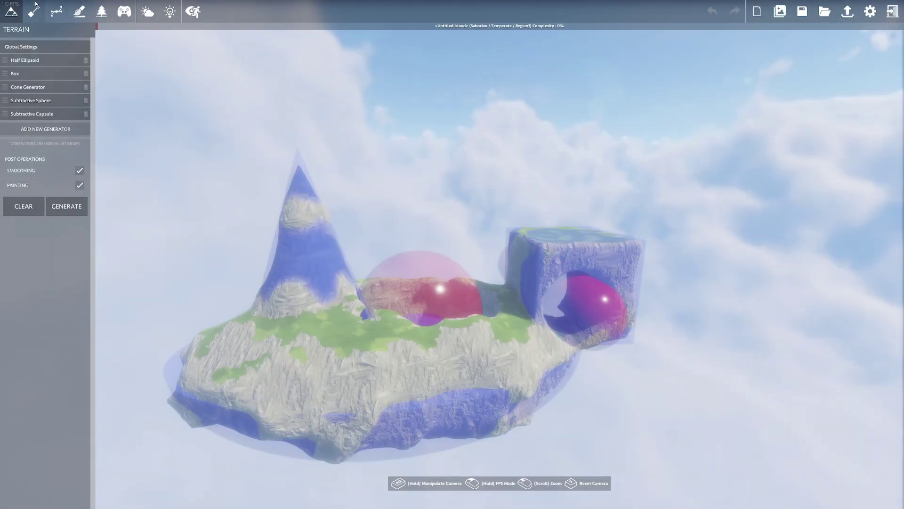
# Step: Switch from terrain generation to sculpting the island
pyautogui.click(34, 10)
pyautogui.moveTo(314, 204); pyautogui.dragTo(417, 183, button='right')
pyautogui.hotkey('shift', 'd')
pyautogui.press('w')
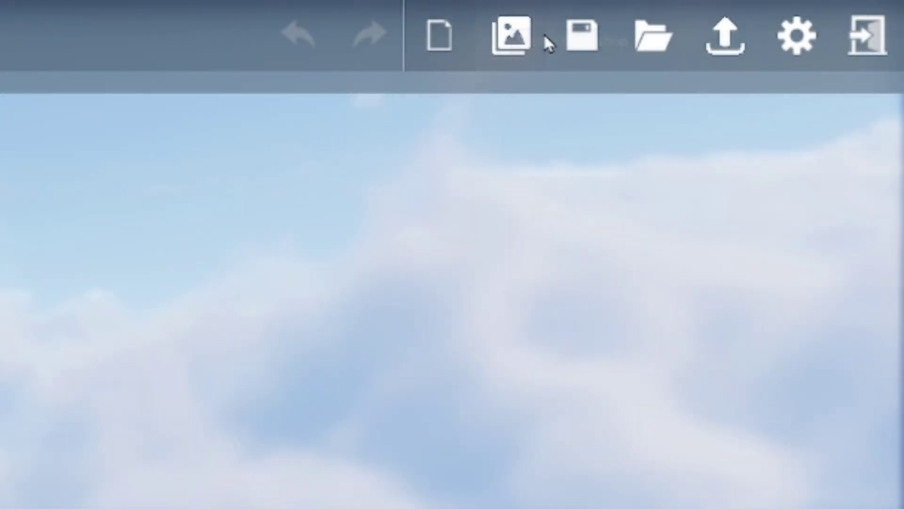
# Step: Save the island under the file name PuzzleTest
pyautogui.click(582, 37)
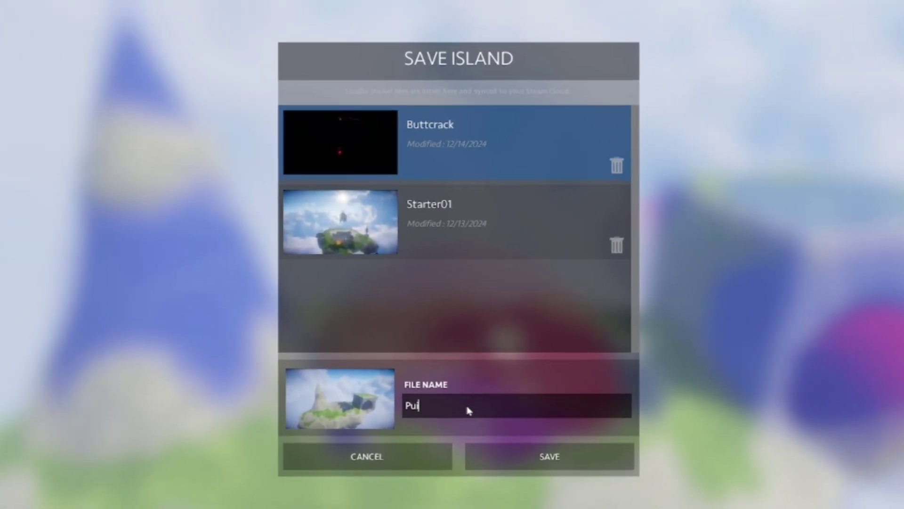
pyautogui.write('PuzzleTest')
pyautogui.click(570, 456)
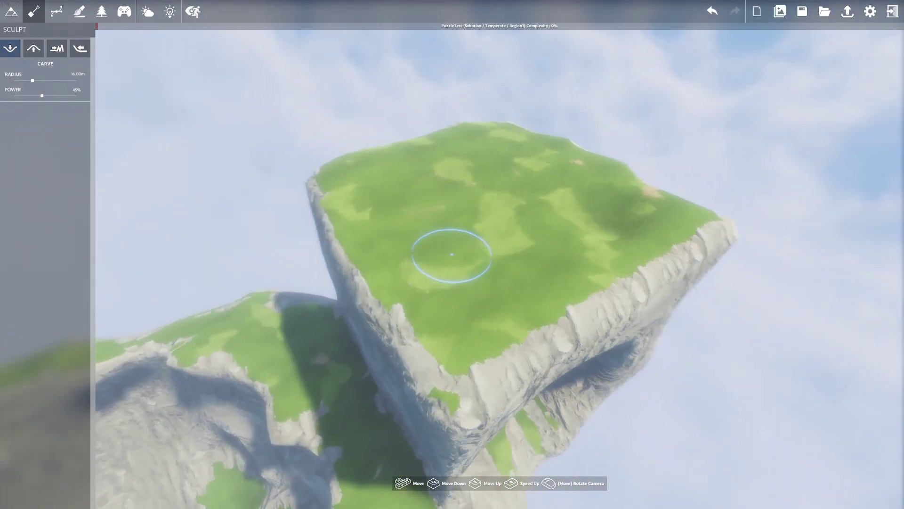
# Step: Carve a hole down through the grassy top of the box-shaped terrain, and set the carve radius to 36 m
pyautogui.moveTo(452, 254); pyautogui.dragTo(443, 269, button='right')
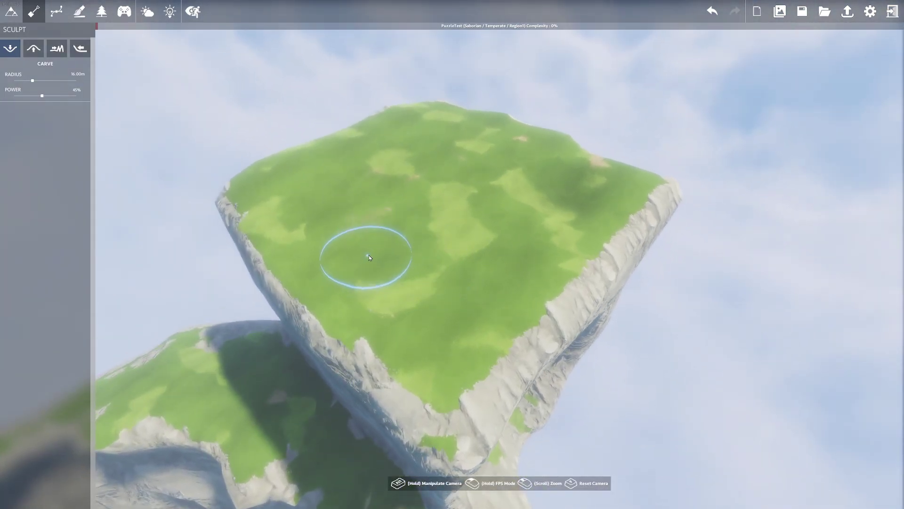
pyautogui.moveTo(380, 247)
pyautogui.mouseDown()
pyautogui.moveTo(410, 252)
pyautogui.moveTo(381, 253)
pyautogui.mouseUp()
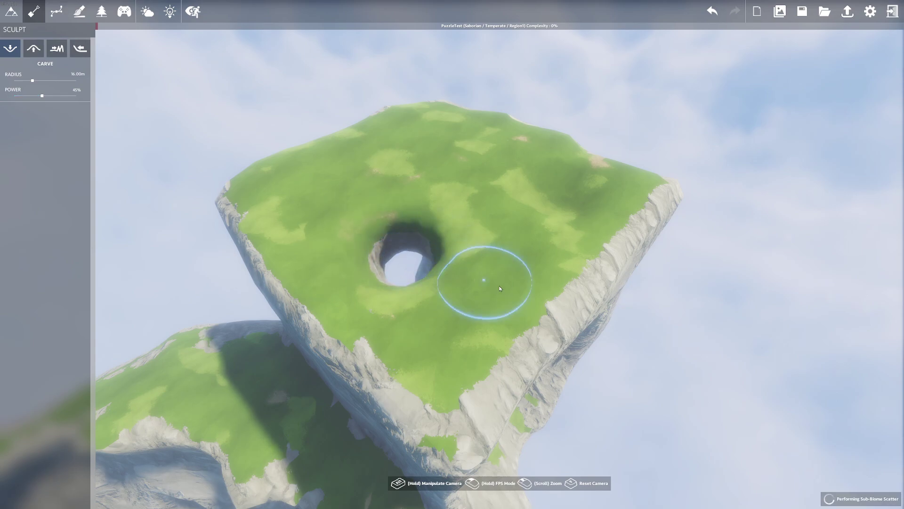
pyautogui.keyDown('ctrl'); pyautogui.scroll(4, 565, 264); pyautogui.keyUp('ctrl')
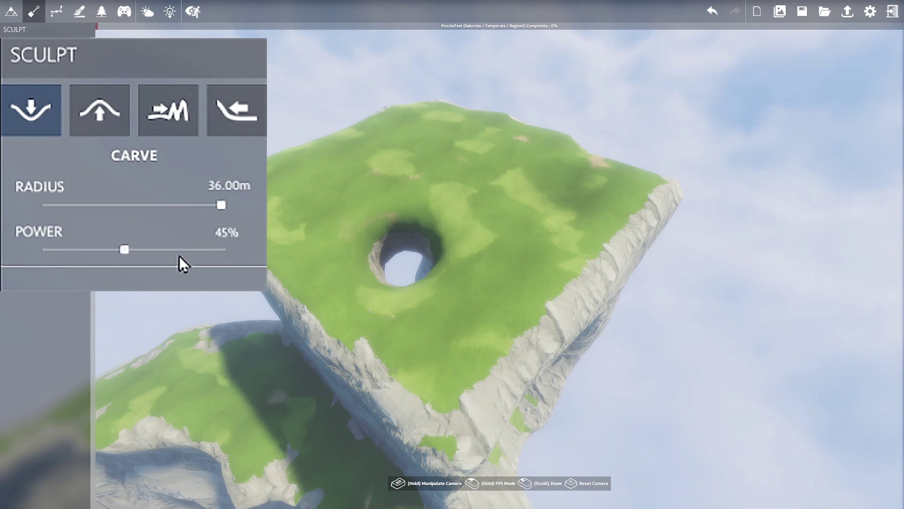
# Step: Undo the last sculpting change, then add mass to the box's shaded side face, extending the bulge with a smaller brush radius
pyautogui.hotkey('ctrl', 'z')
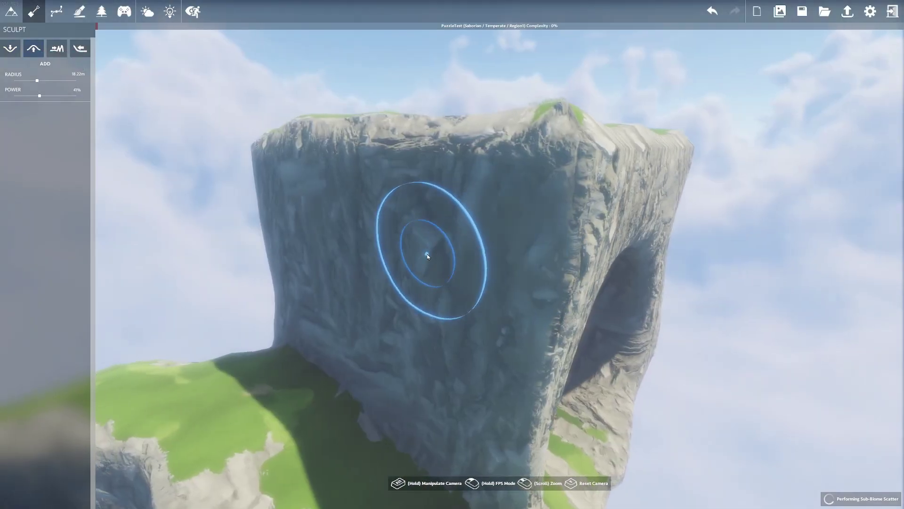
pyautogui.moveTo(424, 242); pyautogui.dragTo(415, 264)
pyautogui.moveTo(36, 80); pyautogui.dragTo(16, 80)
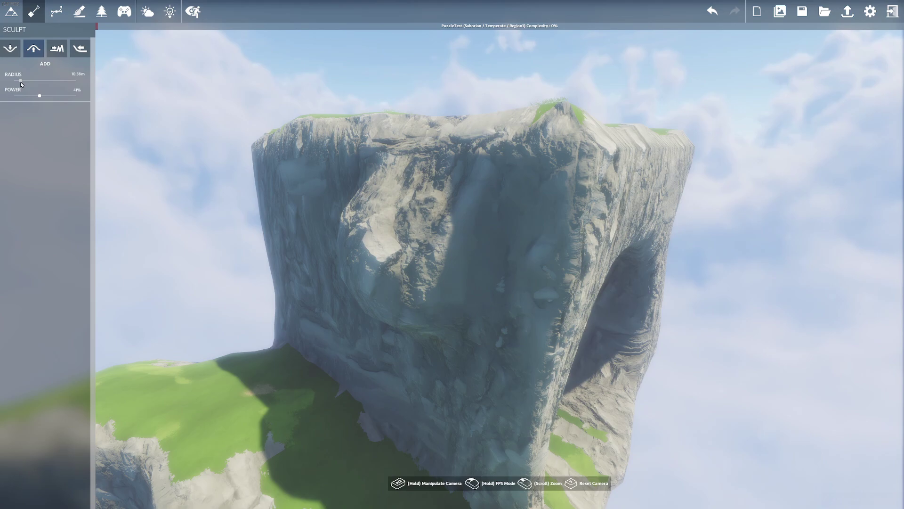
pyautogui.moveTo(396, 226); pyautogui.dragTo(344, 255)
pyautogui.press('d')
pyautogui.moveTo(344, 255); pyautogui.dragTo(245, 236, button='right')
# Step: Smooth the rocky terrain around the box's pointed upper corner until its peak is rounded off
pyautogui.press('a')
pyautogui.moveTo(453, 254)
pyautogui.mouseDown(button='right')
pyautogui.moveTo(490, 249)
pyautogui.moveTo(494, 236)
pyautogui.mouseUp(button='right')
pyautogui.press('3')
pyautogui.moveTo(465, 223)
pyautogui.mouseDown()
pyautogui.moveTo(430, 204)
pyautogui.moveTo(444, 222)
pyautogui.mouseUp()
pyautogui.moveTo(444, 221)
pyautogui.mouseDown(button='right')
pyautogui.moveTo(452, 254)
pyautogui.moveTo(422, 194)
pyautogui.mouseUp(button='right')
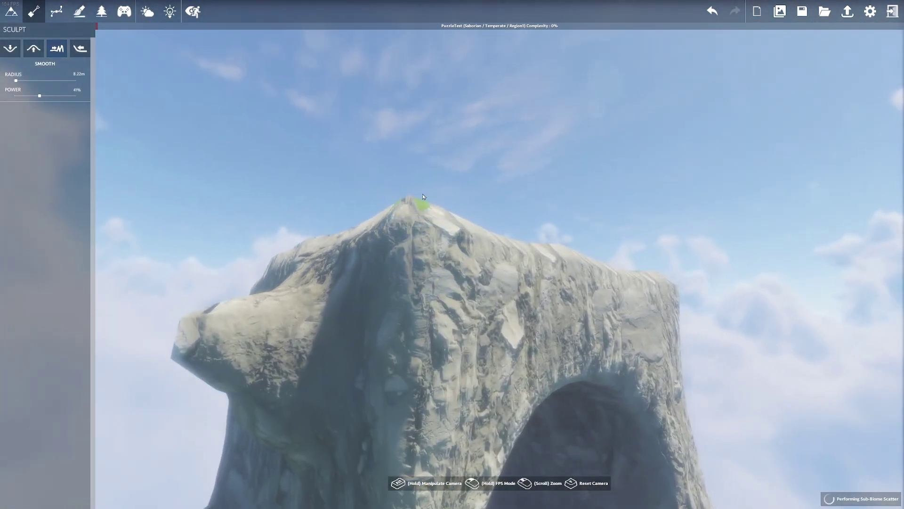
pyautogui.moveTo(423, 194)
pyautogui.mouseDown()
pyautogui.moveTo(431, 225)
pyautogui.moveTo(388, 225)
pyautogui.moveTo(438, 241)
pyautogui.mouseUp()
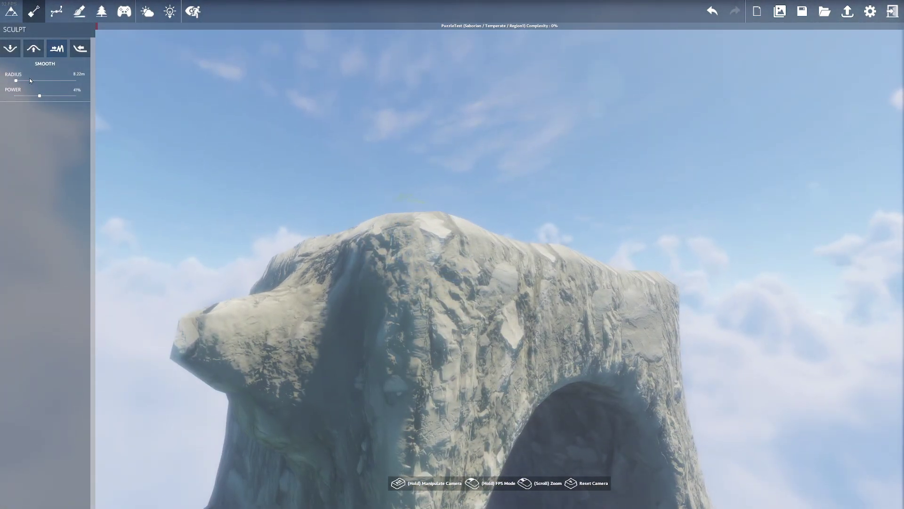
# Step: Set the brush radius to 30.55 m, then select the flatten plane and raise it to the upper part of the cone-shaped spire
pyautogui.moveTo(16, 81); pyautogui.dragTo(63, 81)
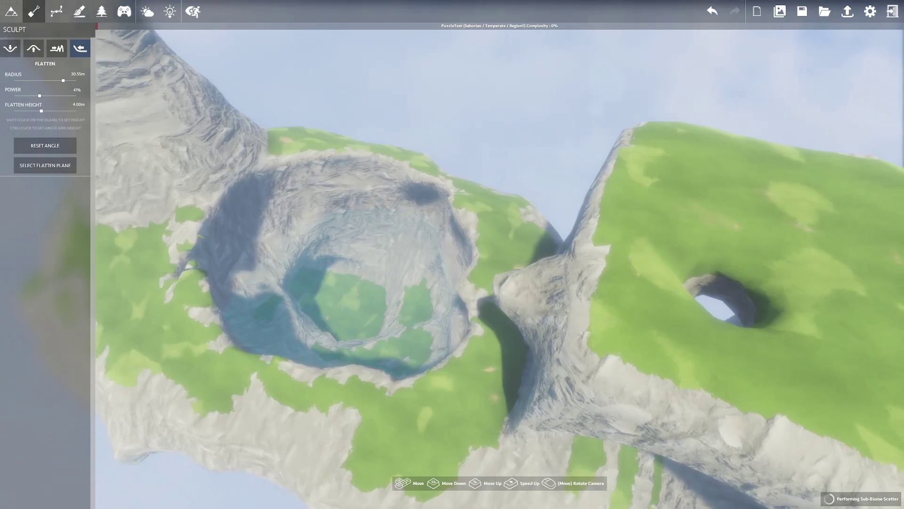
pyautogui.moveTo(453, 254); pyautogui.dragTo(397, 217, button='right')
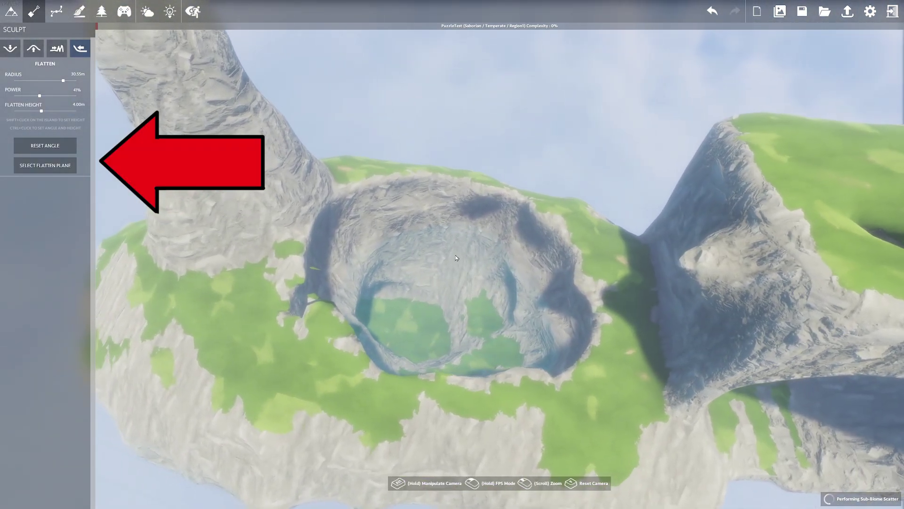
pyautogui.click(47, 166)
pyautogui.moveTo(398, 305); pyautogui.dragTo(365, 148)
pyautogui.moveTo(516, 276); pyautogui.dragTo(516, 246)
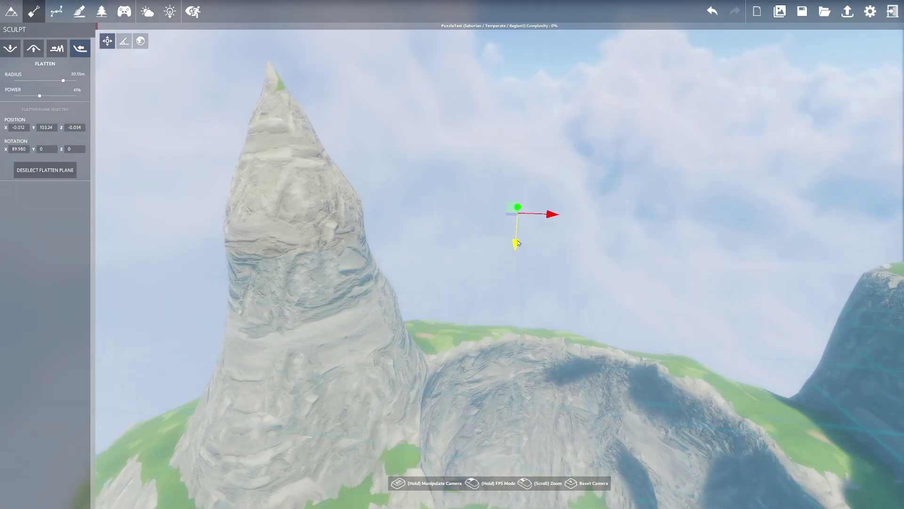
pyautogui.moveTo(523, 212); pyautogui.dragTo(511, 219, button='right')
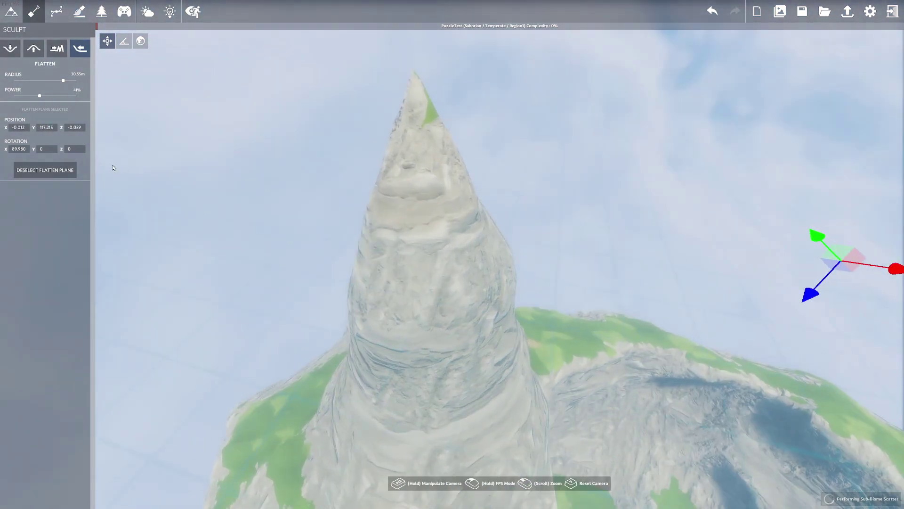
# Step: Flatten the top of the spire against the raised plane, turning it into a flat-topped pillar
pyautogui.moveTo(447, 240)
pyautogui.mouseDown()
pyautogui.moveTo(453, 247)
pyautogui.moveTo(428, 174)
pyautogui.mouseUp()
pyautogui.moveTo(457, 203); pyautogui.dragTo(387, 206)
pyautogui.moveTo(320, 202)
pyautogui.mouseDown()
pyautogui.moveTo(455, 233)
pyautogui.moveTo(414, 196)
pyautogui.moveTo(371, 177)
pyautogui.moveTo(417, 170)
pyautogui.mouseUp()
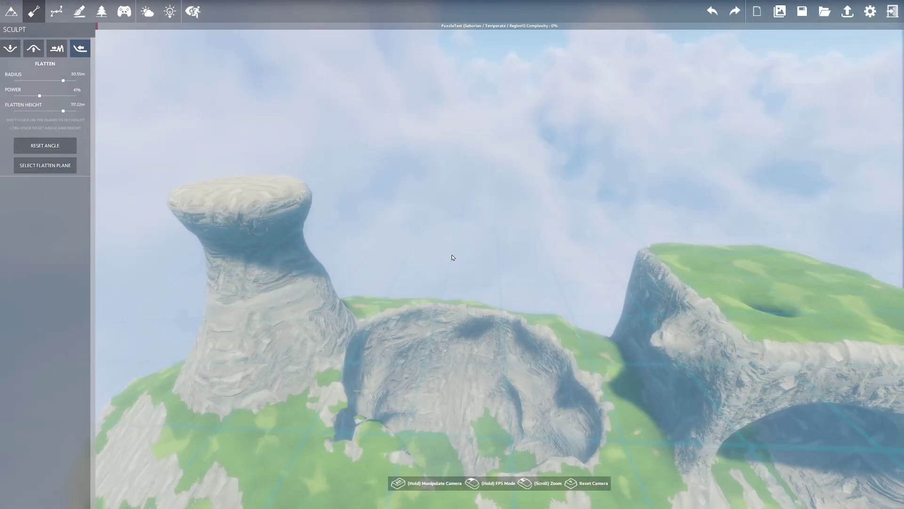
# Step: Return to terrain generation, select the Cone Generator, and examine its move, rotate and scale gizmos
pyautogui.click(8, 8)
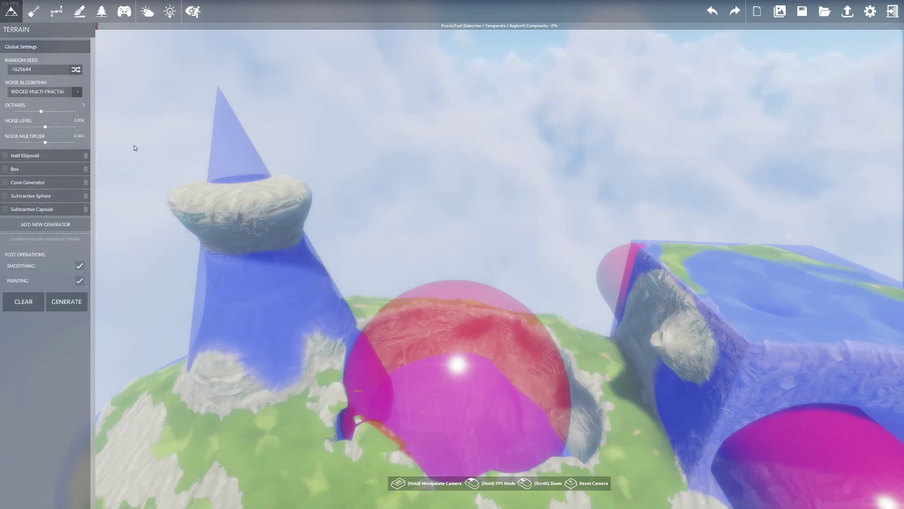
pyautogui.click(307, 288)
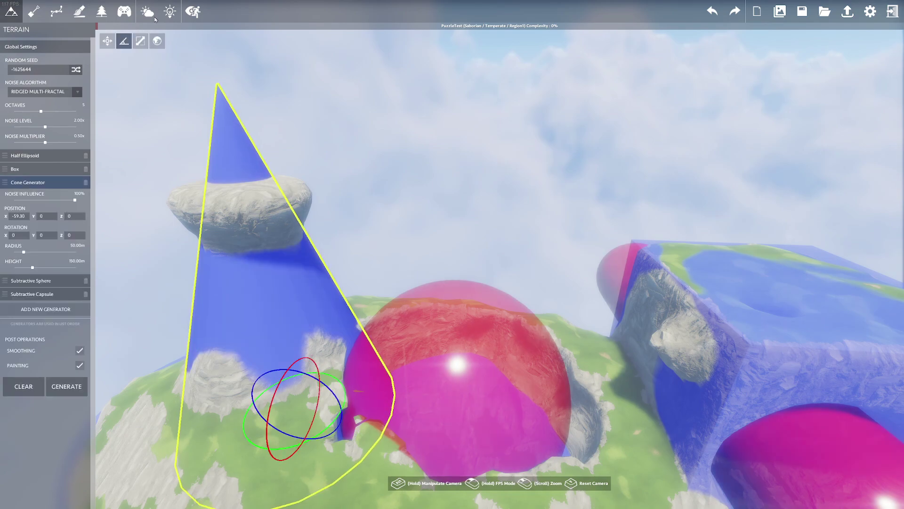
pyautogui.click(108, 41)
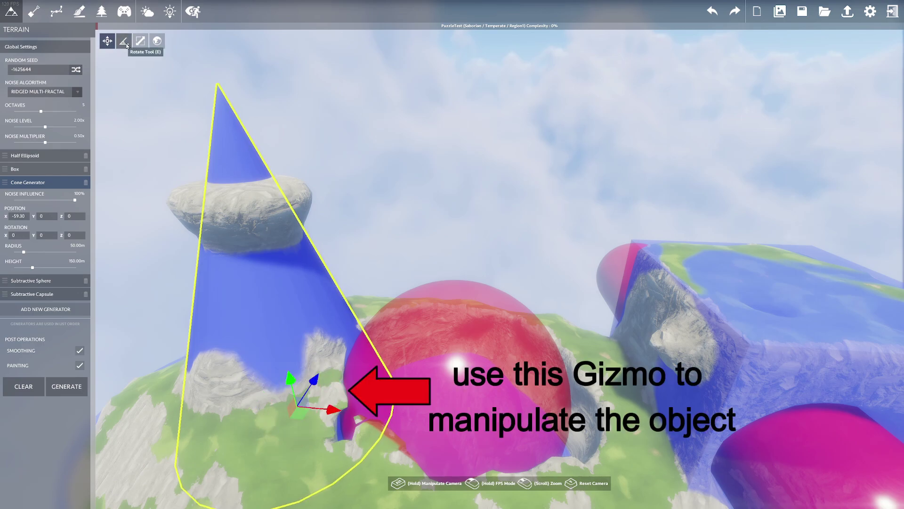
pyautogui.click(125, 44)
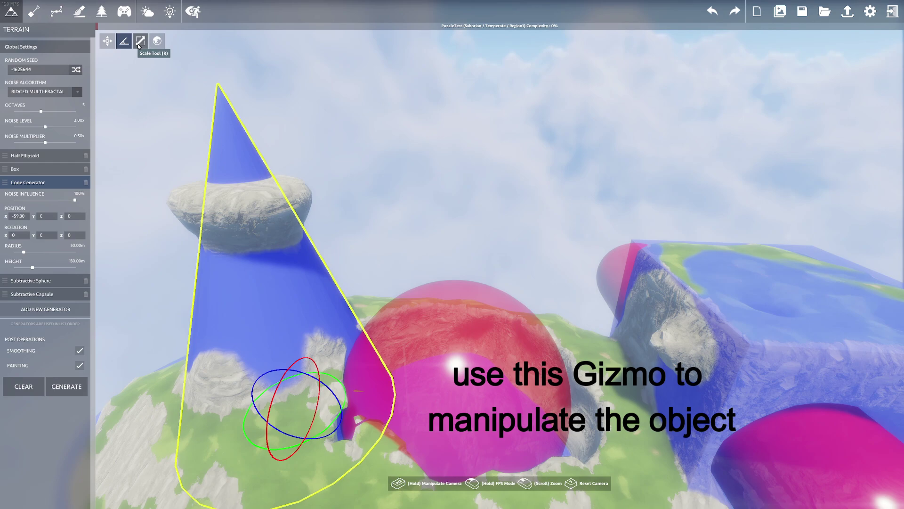
pyautogui.click(138, 44)
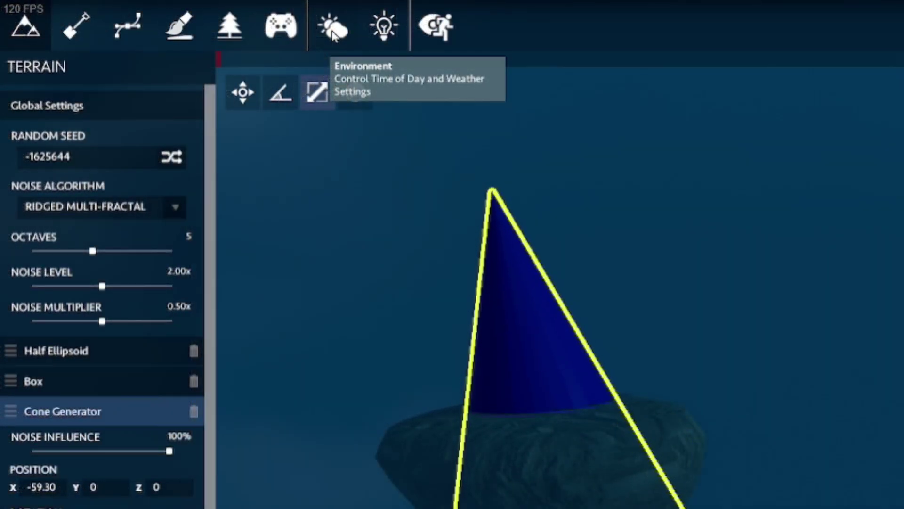
# Step: Change the time of day from night to daylight in the environment settings, and let time run at normal play speed
pyautogui.click(332, 38)
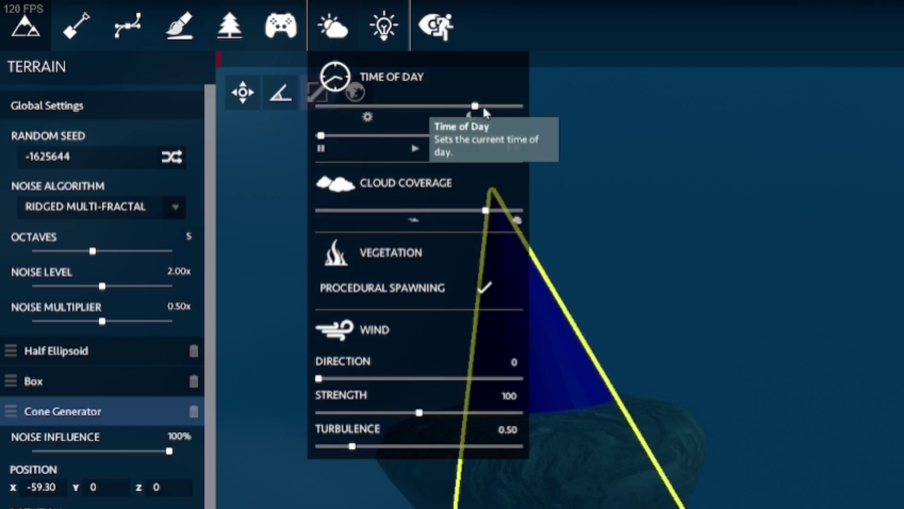
pyautogui.moveTo(474, 107); pyautogui.dragTo(338, 117)
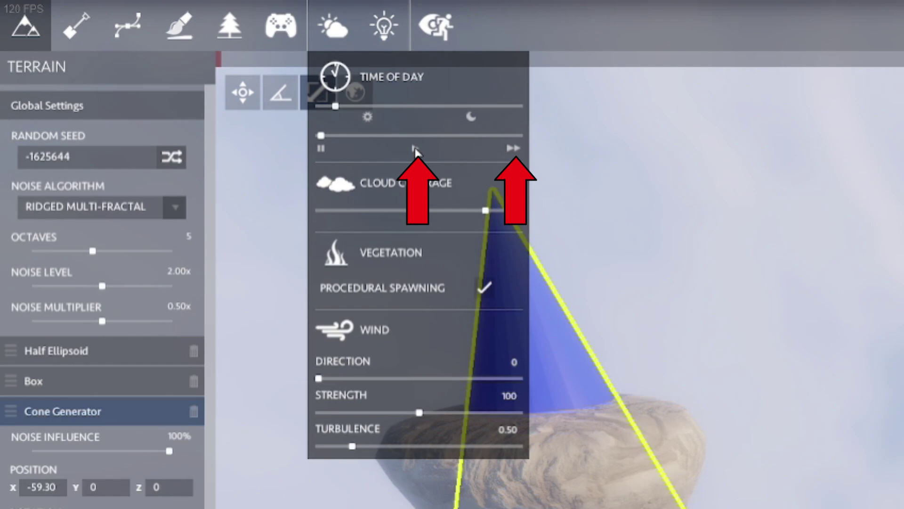
pyautogui.click(415, 149)
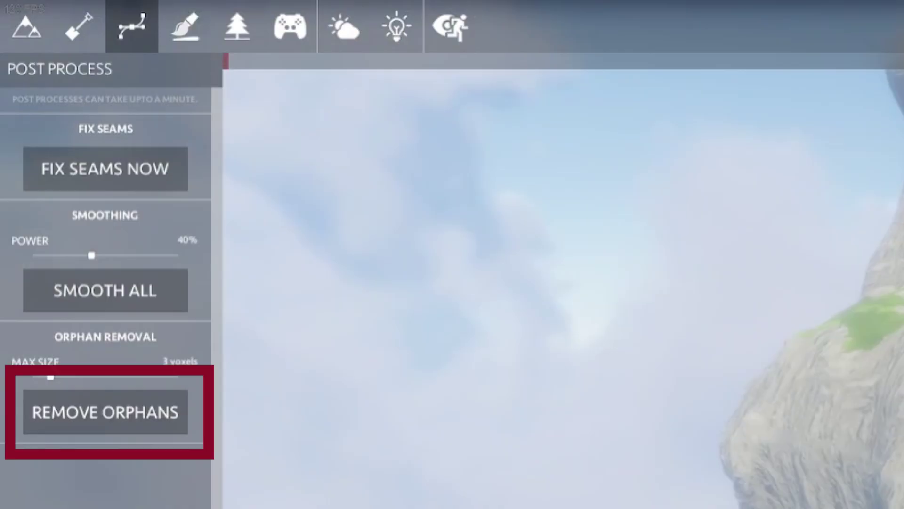
# Step: Return to sculpting and add a rocky protrusion to the island's outer cliff edge using a reduced brush radius
pyautogui.keyDown('alt'); pyautogui.moveTo(452, 254); pyautogui.dragTo(452, 254); pyautogui.keyUp('alt')
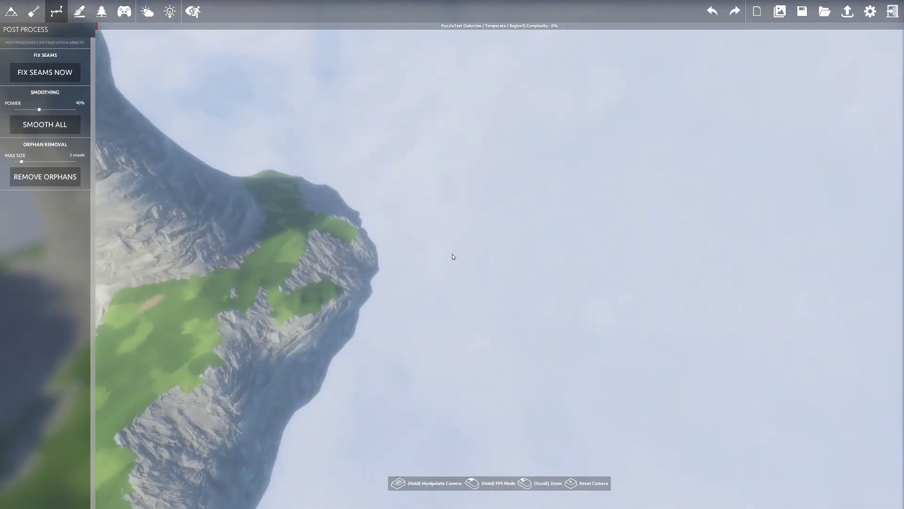
pyautogui.click(31, 11)
pyautogui.moveTo(452, 254); pyautogui.dragTo(452, 254, button='right')
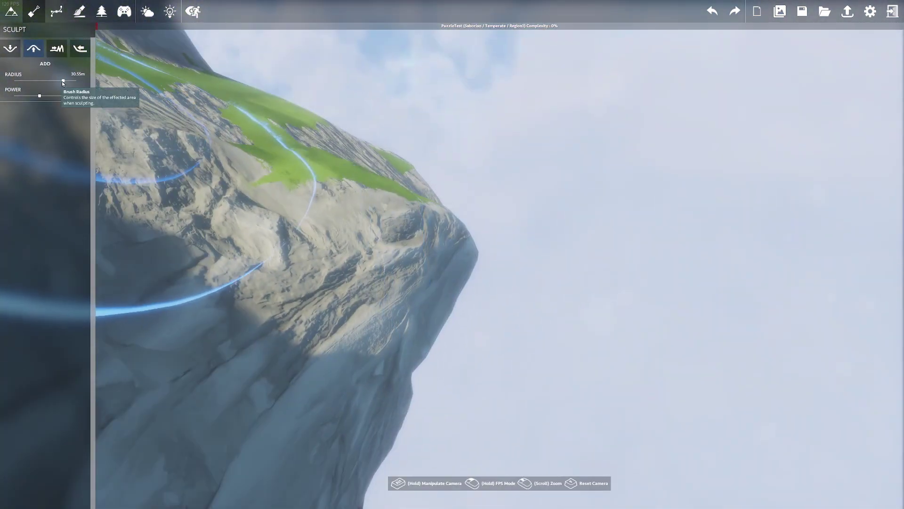
pyautogui.moveTo(63, 81); pyautogui.dragTo(27, 81)
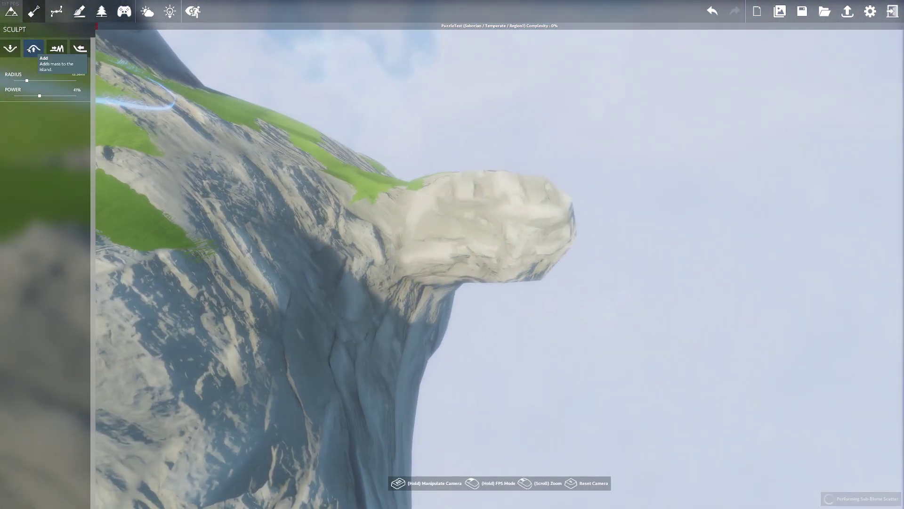
# Step: Carve away the rocky protrusion at the cliff edge
pyautogui.click(11, 48)
pyautogui.moveTo(435, 203)
pyautogui.mouseDown()
pyautogui.moveTo(456, 218)
pyautogui.moveTo(575, 195)
pyautogui.mouseUp()
pyautogui.press('s')
pyautogui.moveTo(575, 195); pyautogui.dragTo(452, 254, button='right')
pyautogui.hotkey('shift', 'w')
pyautogui.hotkey('shift', 's')
pyautogui.hotkey('shift', 'w')
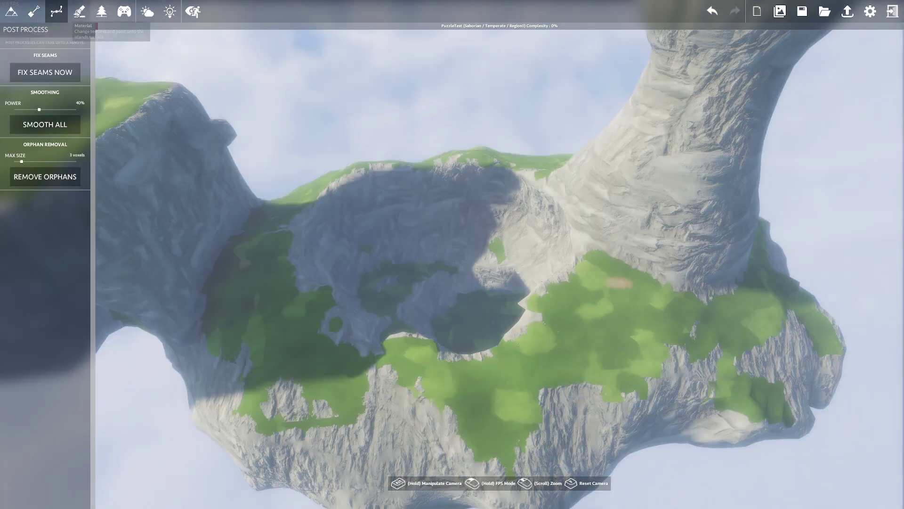
# Step: Switch to material painting and paint a Vertical Rock patch on the grass beside the crater rim
pyautogui.click(79, 12)
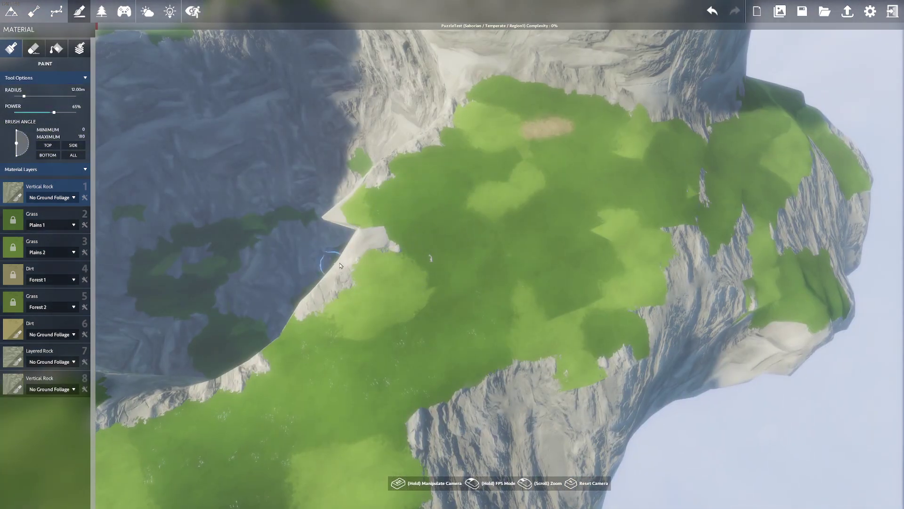
pyautogui.moveTo(340, 265)
pyautogui.mouseDown()
pyautogui.moveTo(412, 188)
pyautogui.moveTo(442, 222)
pyautogui.mouseUp()
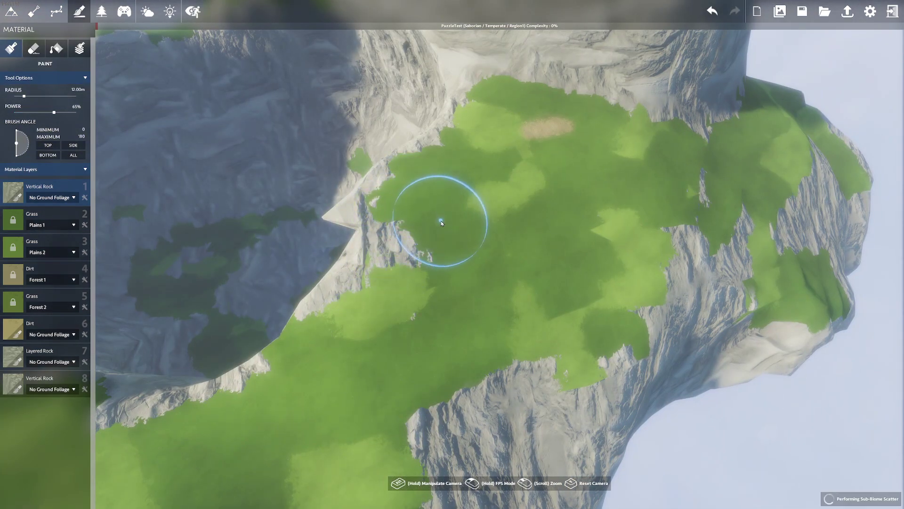
# Step: Unlock the Plains 1 Grass layer from sub-biome control and paint it over the rock patch beside the crater
pyautogui.click(13, 220)
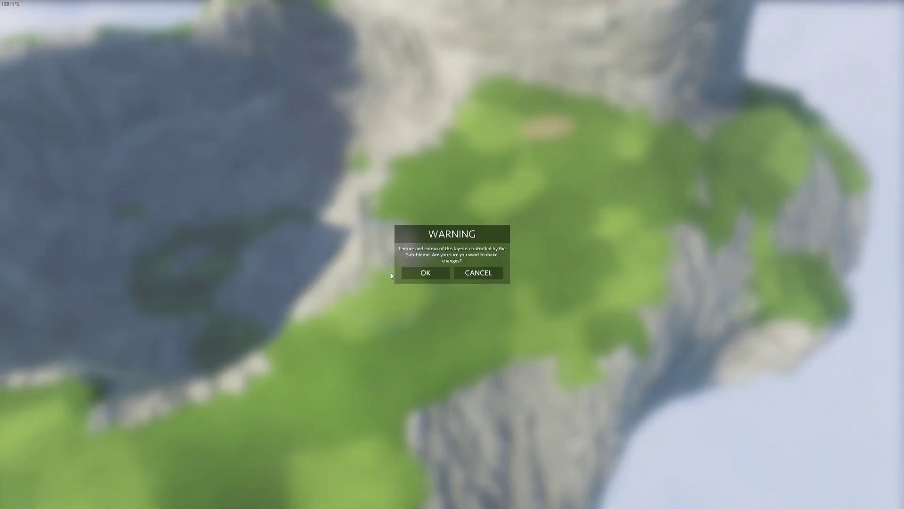
pyautogui.click(442, 271)
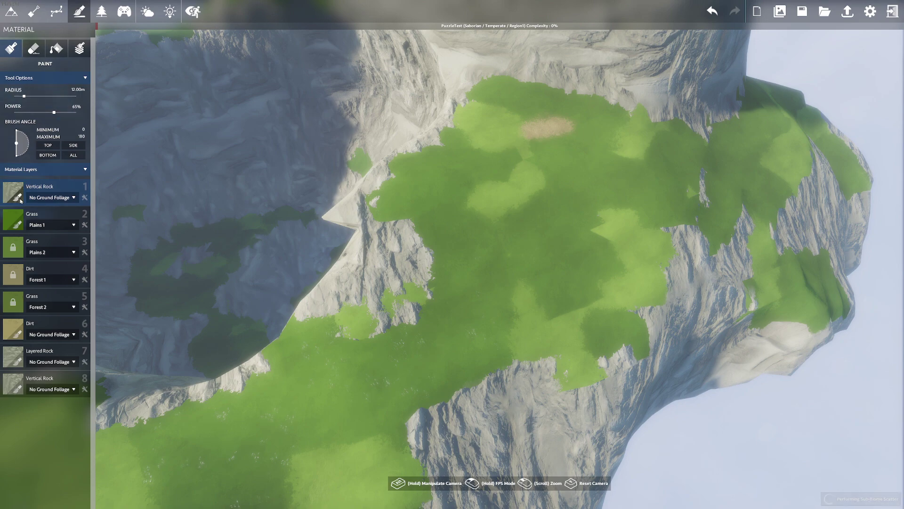
pyautogui.click(18, 222)
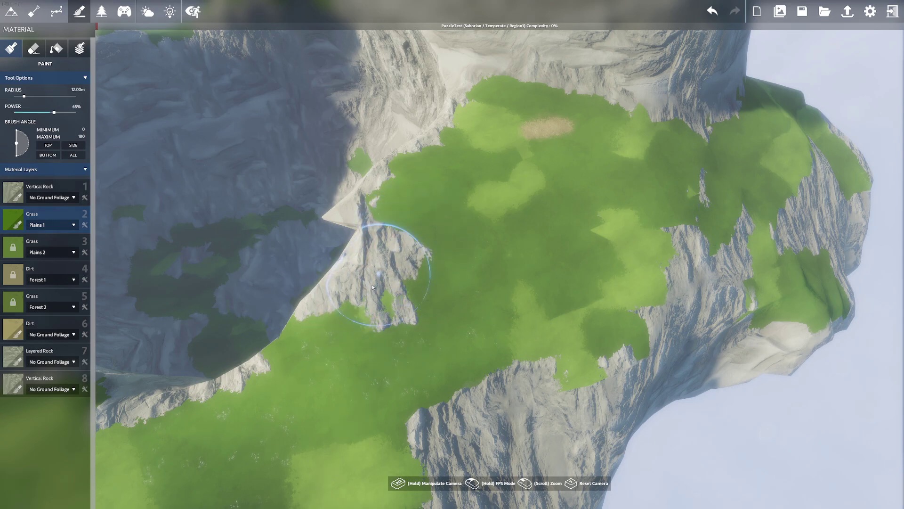
pyautogui.moveTo(364, 297); pyautogui.dragTo(453, 254, button='right')
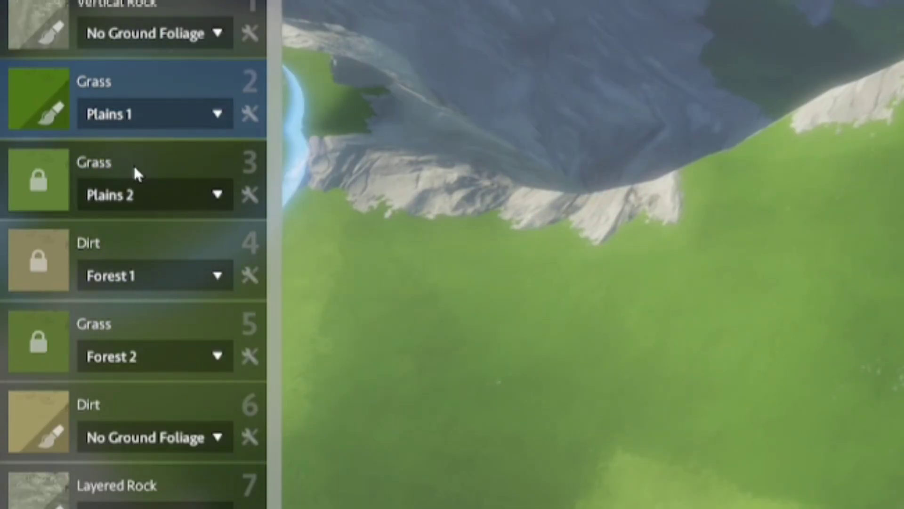
# Step: Paint the Forest 1 Dirt layer across the grassy ground near the crater
pyautogui.click(134, 168)
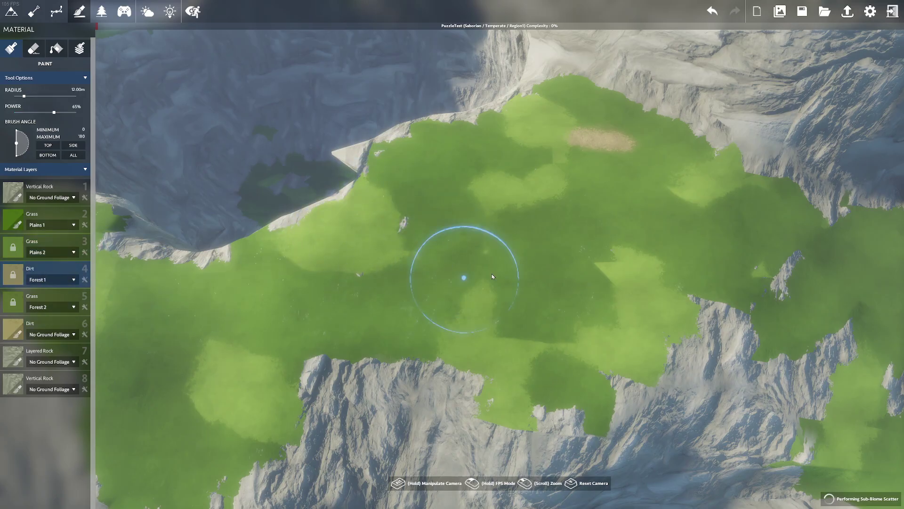
pyautogui.moveTo(452, 258)
pyautogui.mouseDown()
pyautogui.moveTo(490, 233)
pyautogui.moveTo(526, 256)
pyautogui.mouseUp()
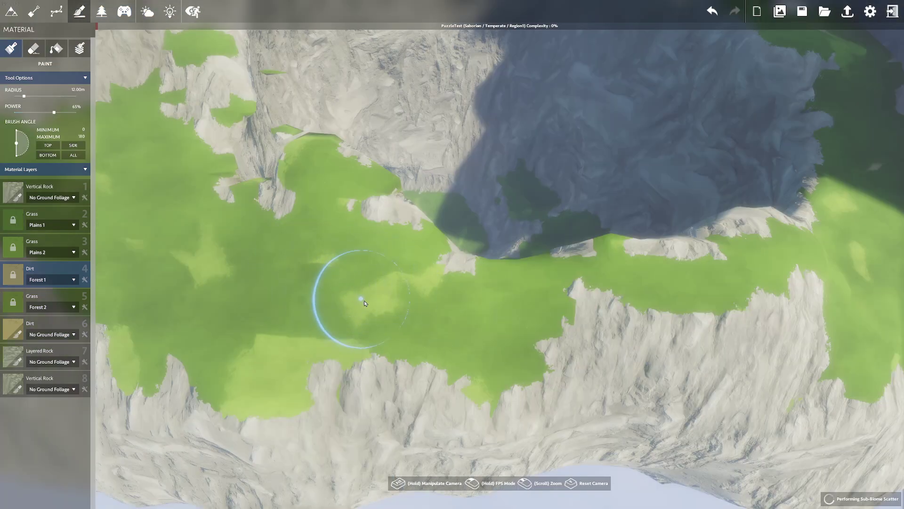
pyautogui.scroll(2, 464, 254)
pyautogui.moveTo(464, 254)
pyautogui.mouseDown()
pyautogui.moveTo(177, 222)
pyautogui.moveTo(166, 194)
pyautogui.moveTo(184, 316)
pyautogui.mouseUp()
# Step: Save the island again over the existing PuzzleTest file
pyautogui.click(802, 11)
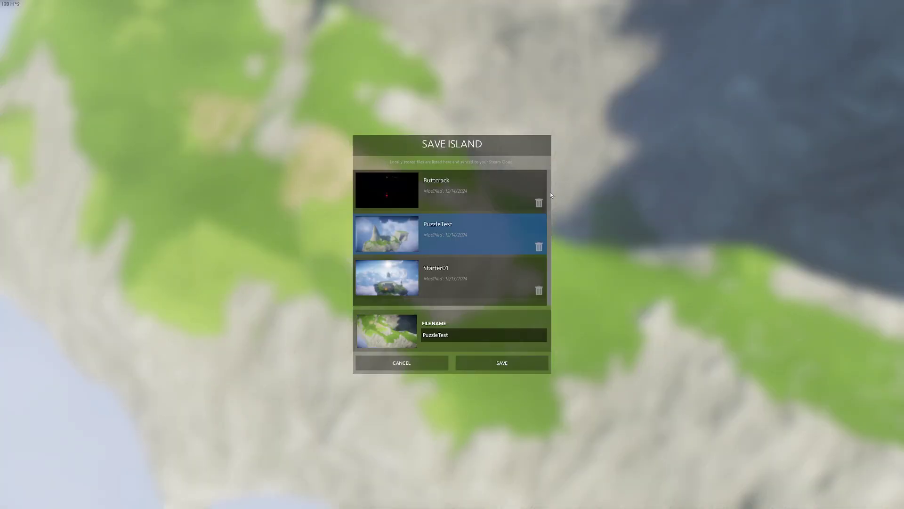
pyautogui.click(482, 360)
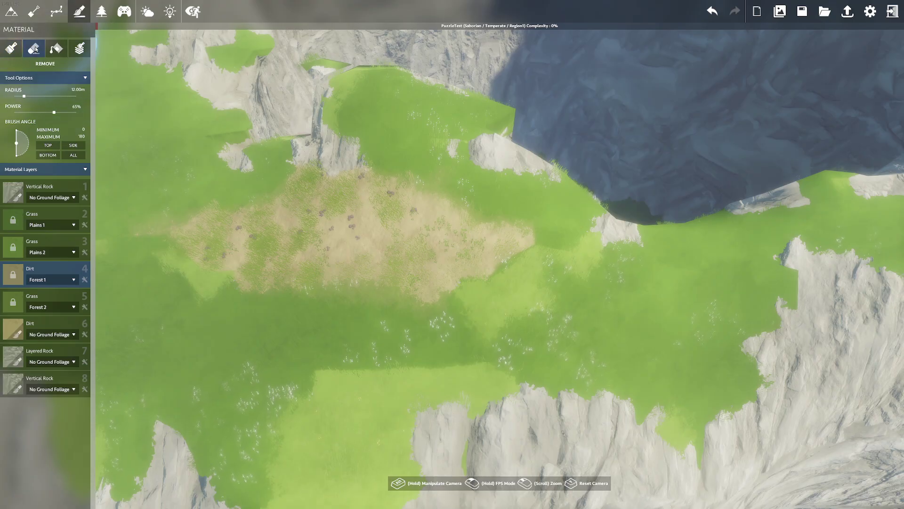
# Step: Remove parts of the Forest 1 Dirt and Plains 1 Grass from the ground, and apply the remover with Vertical Rock selected
pyautogui.moveTo(346, 224)
pyautogui.mouseDown()
pyautogui.moveTo(361, 210)
pyautogui.moveTo(246, 350)
pyautogui.mouseUp()
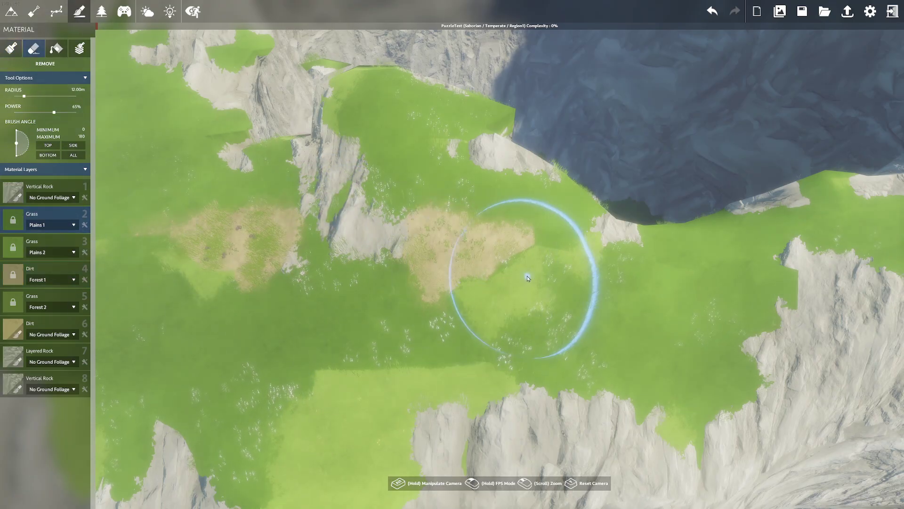
pyautogui.moveTo(527, 279); pyautogui.dragTo(643, 311)
pyautogui.click(49, 187)
pyautogui.click(627, 286)
pyautogui.moveTo(629, 285); pyautogui.dragTo(638, 270, button='right')
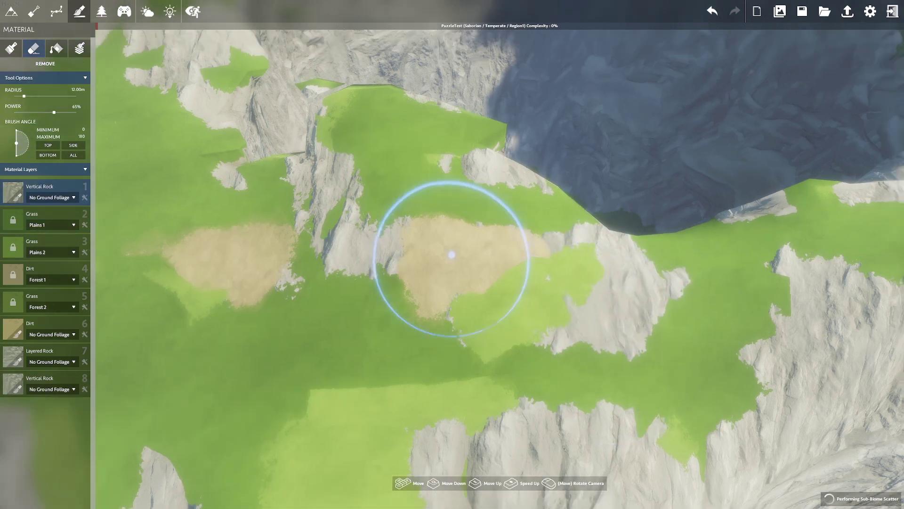
# Step: Fill the island's whole surface with the Vertical Rock material
pyautogui.moveTo(452, 255); pyautogui.dragTo(522, 270, button='right')
pyautogui.click(55, 48)
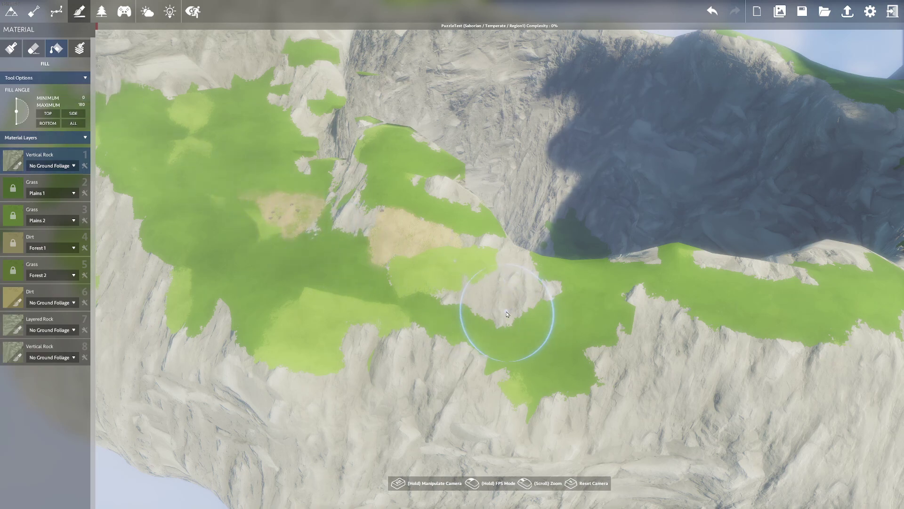
pyautogui.click(458, 298)
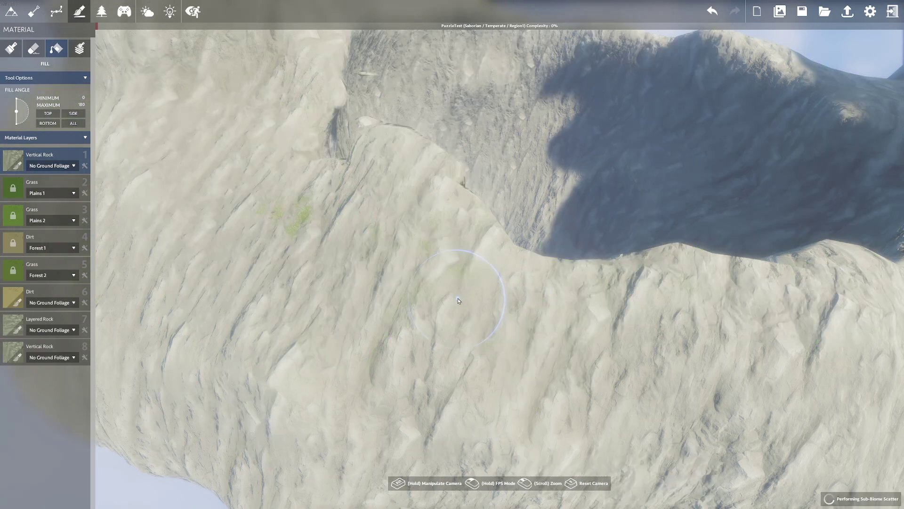
# Step: Undo the Vertical Rock fill
pyautogui.hotkey('ctrl', 'z')
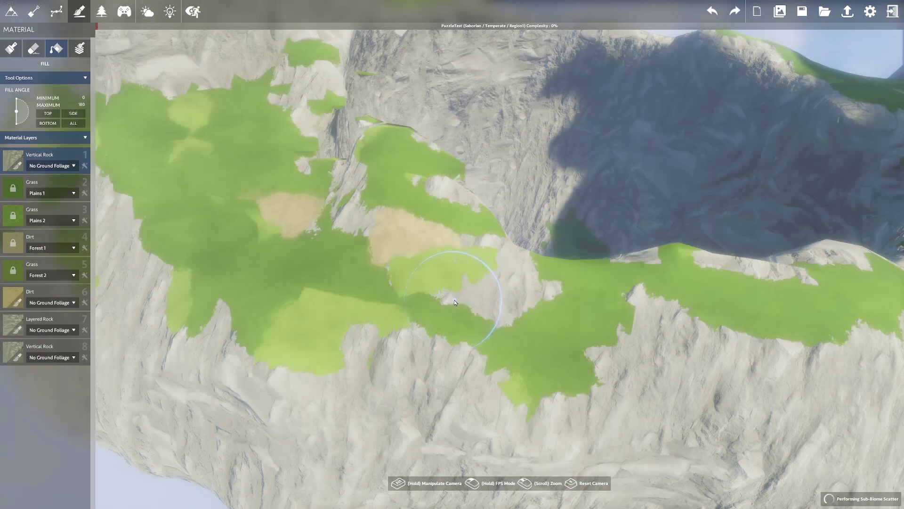
# Step: Try filling the island's whole surface with the Plains 1 Grass layer, and undo that fill
pyautogui.click(54, 184)
pyautogui.click(451, 334)
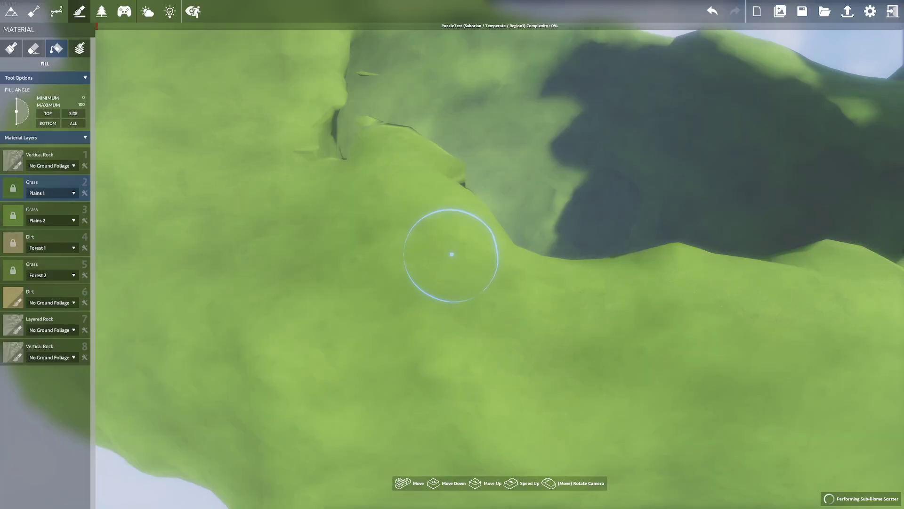
pyautogui.press('s')
pyautogui.moveTo(452, 255); pyautogui.dragTo(452, 255, button='right')
pyautogui.hotkey('ctrl', 'z')
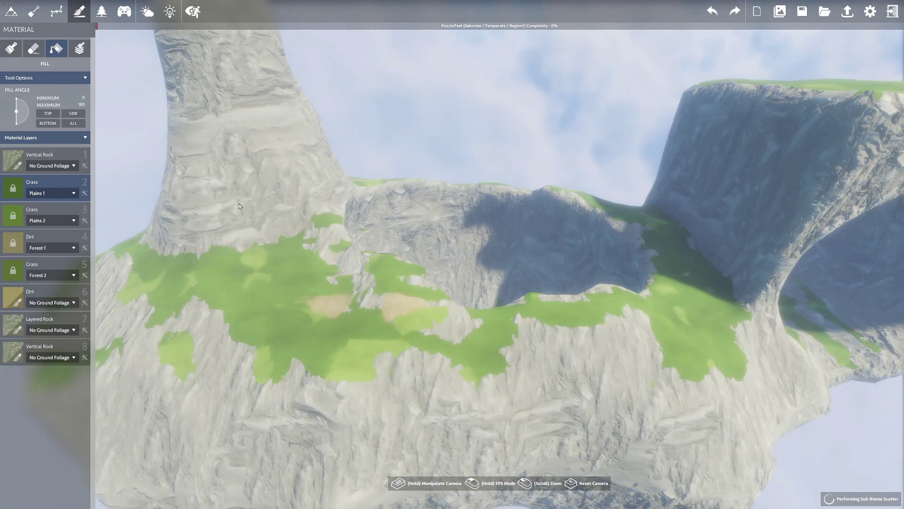
# Step: Place Forest Pine trees on the grass and on the steep cliff side with Surface Align on
pyautogui.click(102, 11)
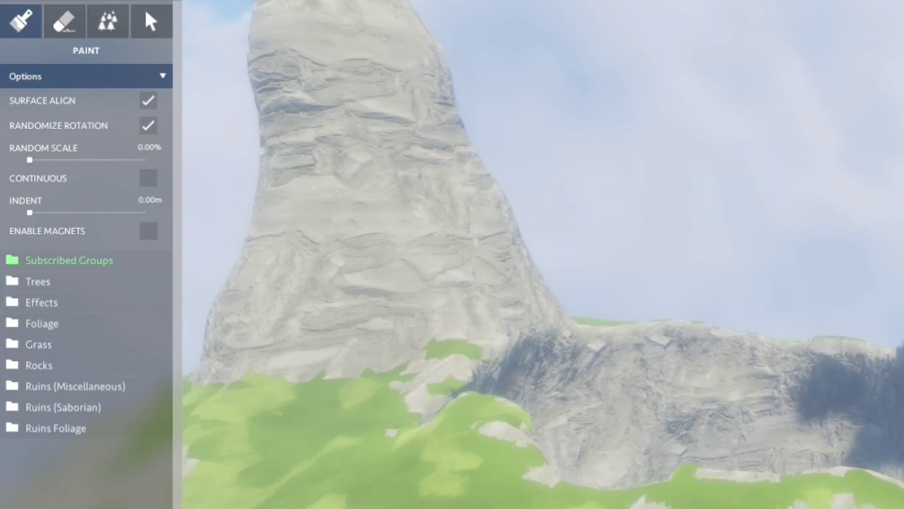
pyautogui.moveTo(453, 255); pyautogui.dragTo(452, 255, button='right')
pyautogui.press('w')
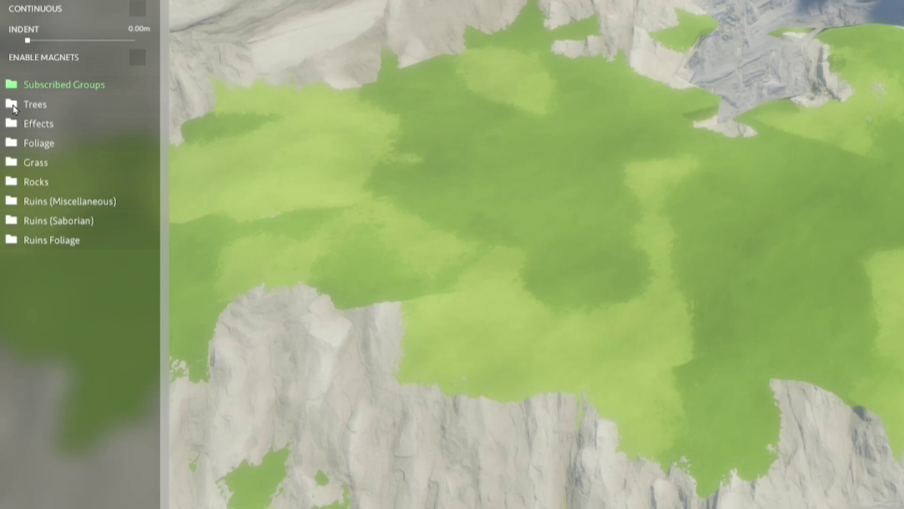
pyautogui.click(13, 123)
pyautogui.click(13, 123)
pyautogui.click(12, 143)
pyautogui.click(12, 104)
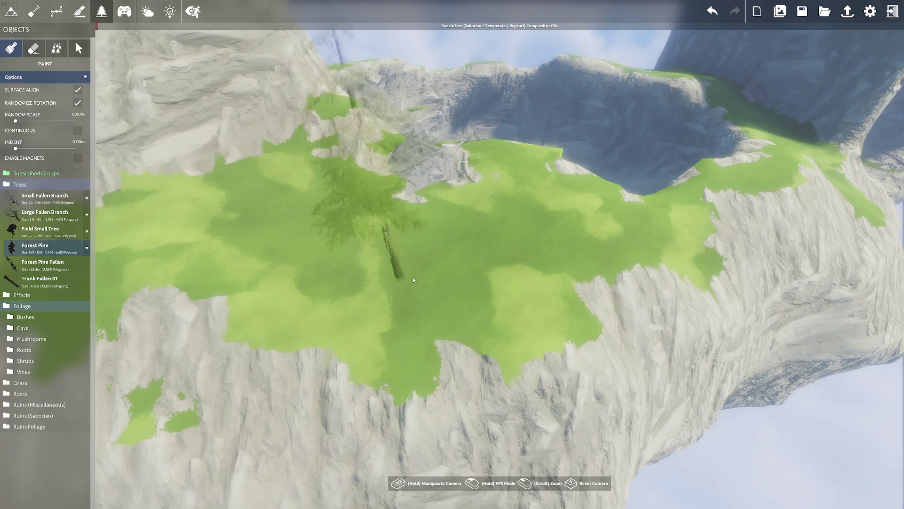
pyautogui.click(482, 277)
pyautogui.click(440, 212)
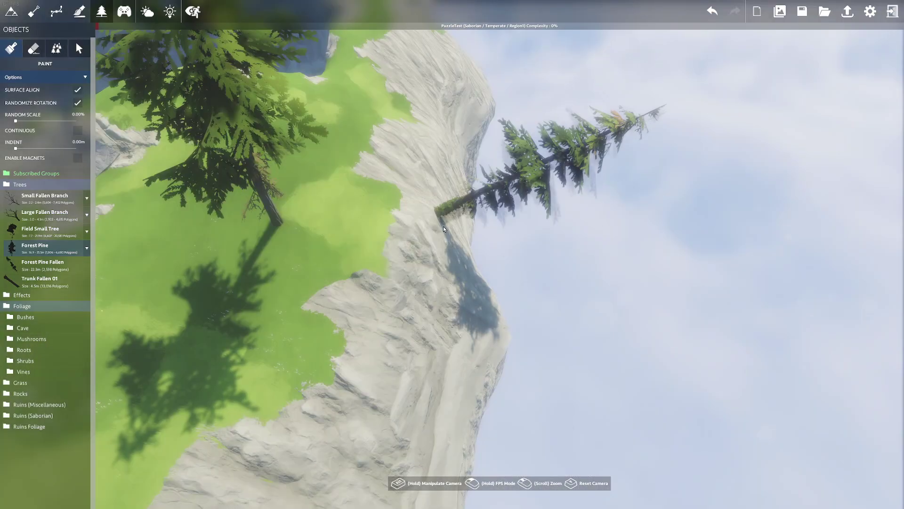
pyautogui.click(439, 292)
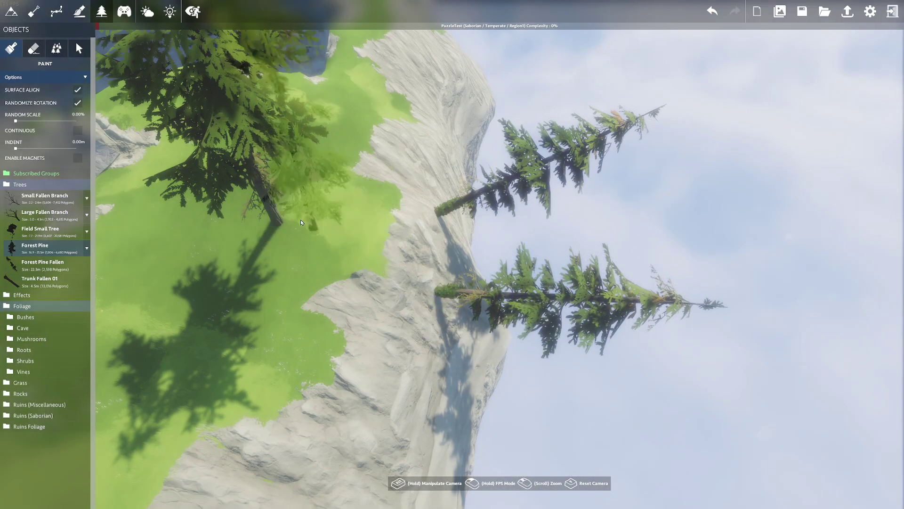
pyautogui.moveTo(302, 223); pyautogui.dragTo(317, 208, button='right')
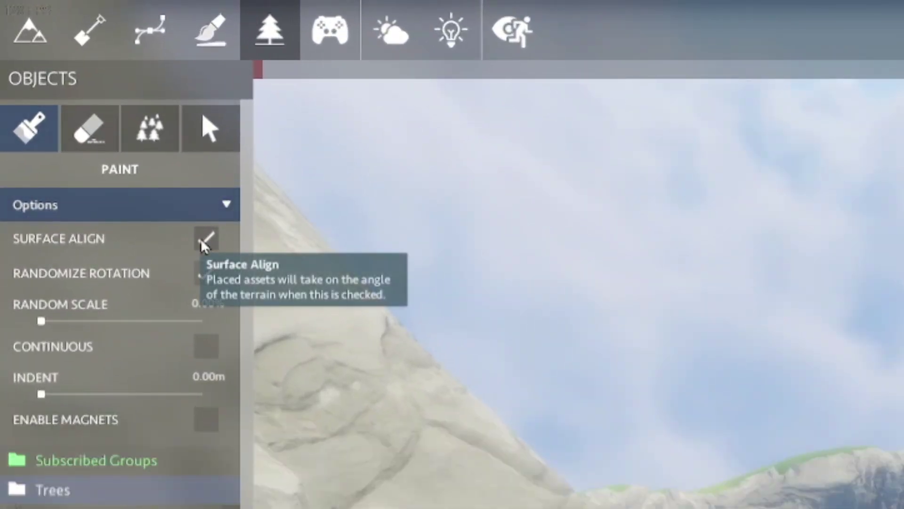
# Step: Turn off Surface Align and place more Forest Pine trees on the grassy ground
pyautogui.click(206, 238)
pyautogui.click(325, 372)
pyautogui.click(276, 401)
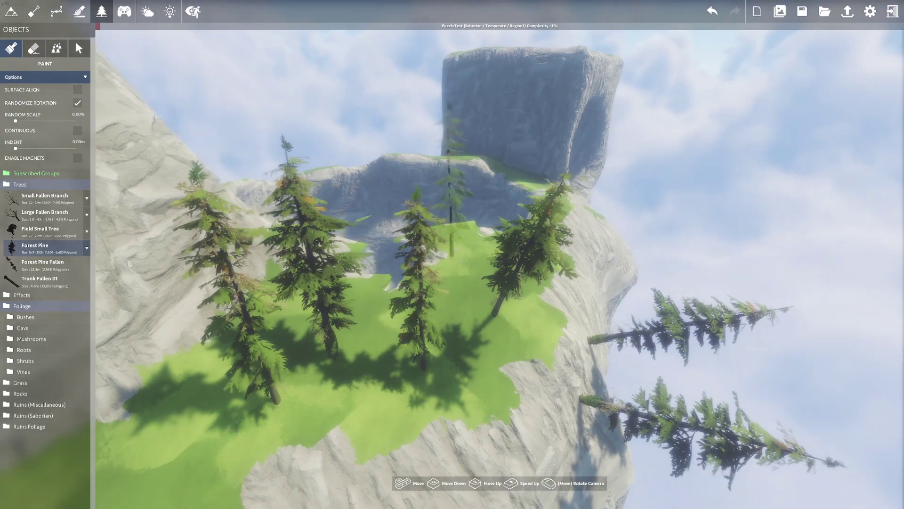
pyautogui.moveTo(451, 254); pyautogui.dragTo(429, 254, button='right')
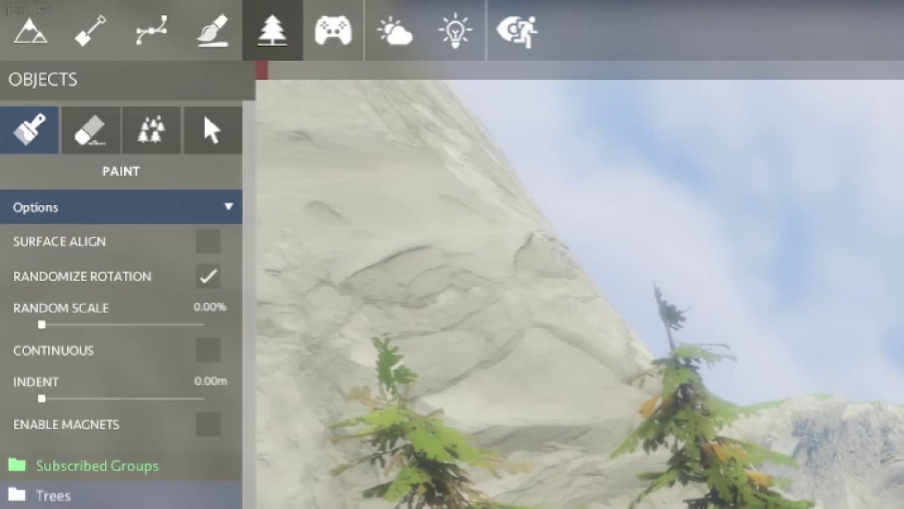
# Step: Turn Surface Align on and Randomize Rotation off, and place several Trunk Fallen 01 logs around the pines
pyautogui.click(207, 242)
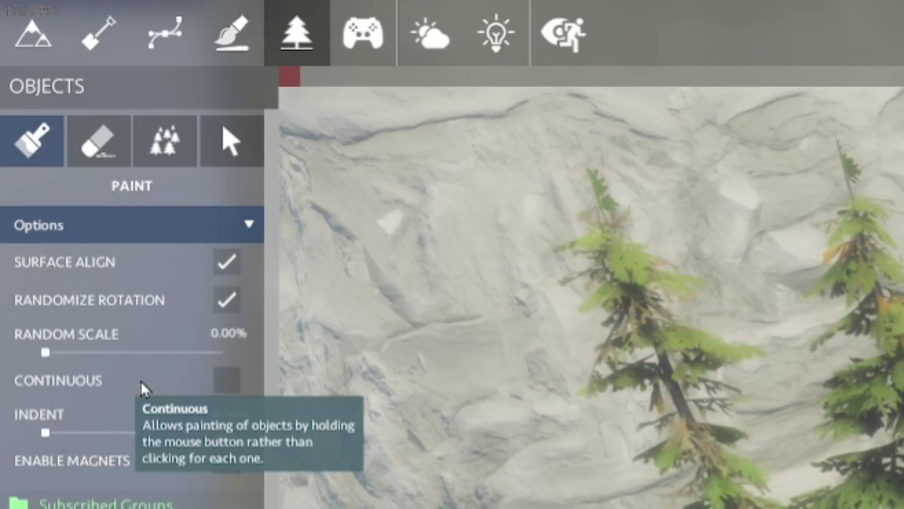
pyautogui.click(209, 279)
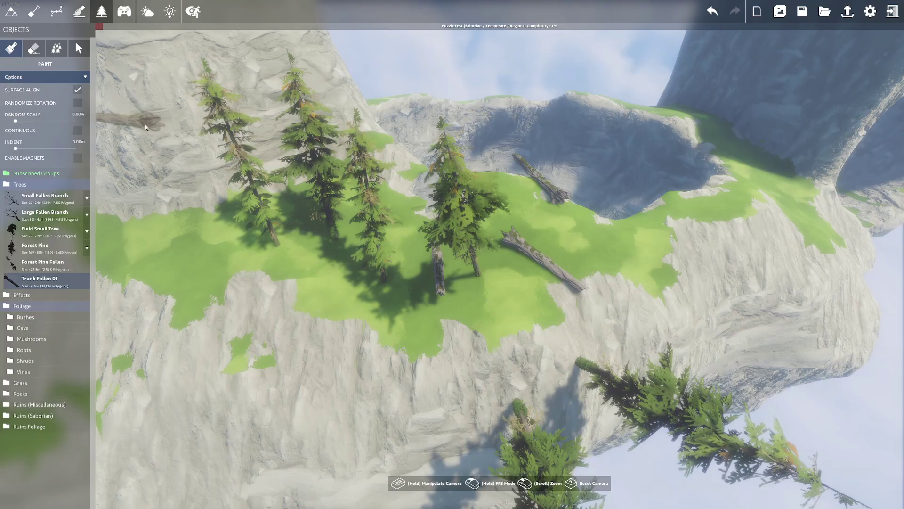
pyautogui.click(560, 230)
pyautogui.click(567, 250)
pyautogui.click(565, 266)
pyautogui.click(546, 285)
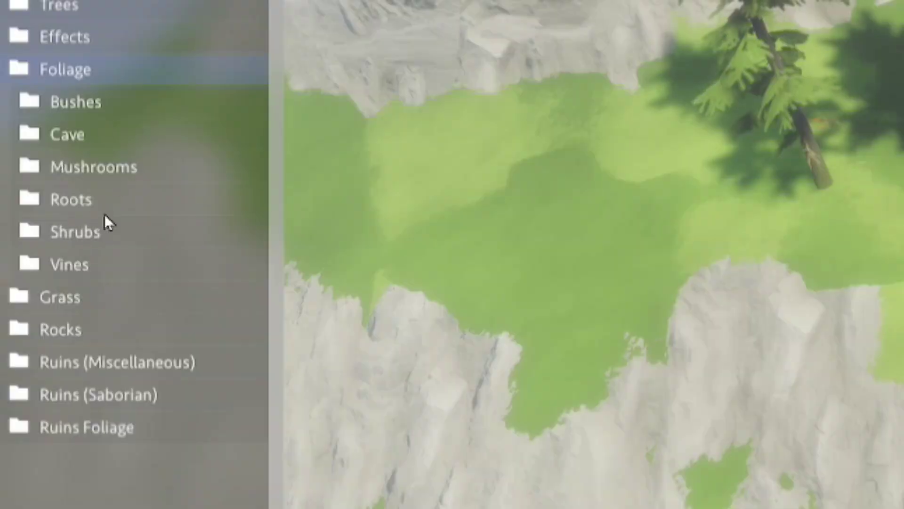
# Step: Place a Coral from the Cave foliage on the grass near the fallen logs
pyautogui.click(23, 328)
pyautogui.click(118, 322)
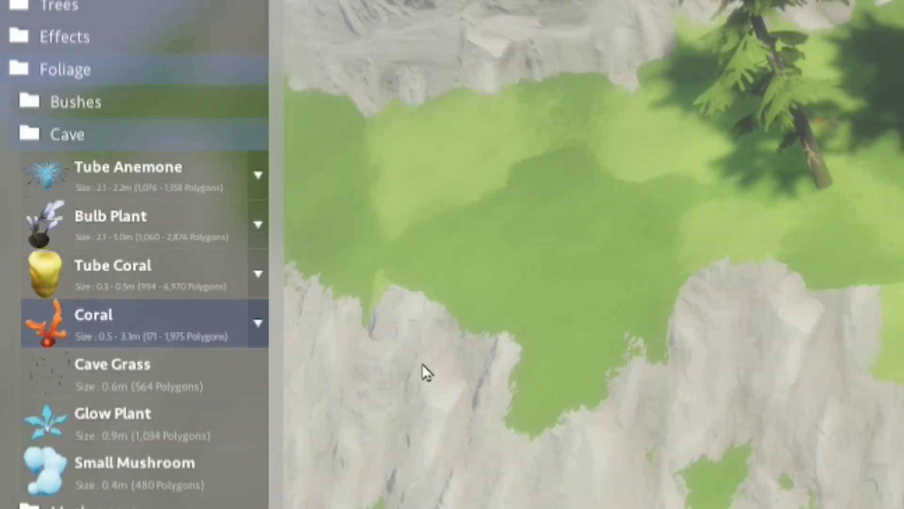
pyautogui.click(509, 303)
pyautogui.press('w')
pyautogui.moveTo(509, 302); pyautogui.dragTo(522, 372, button='right')
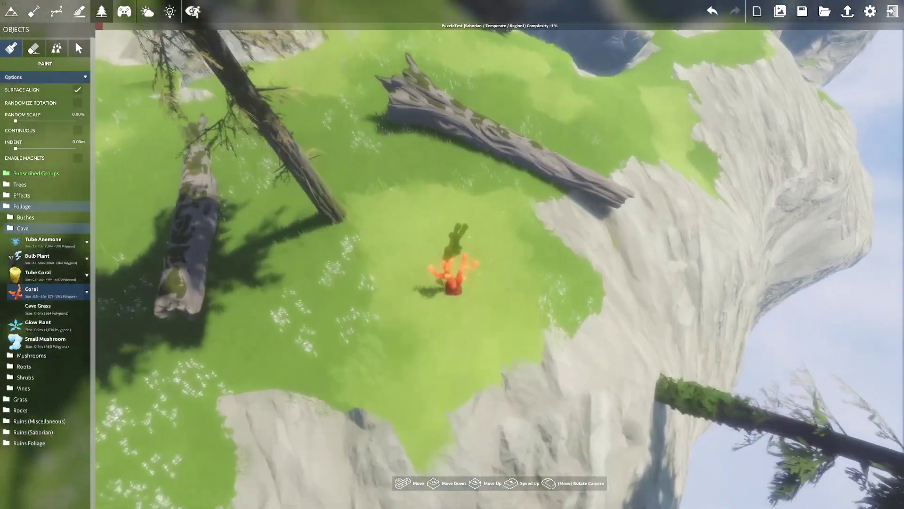
pyautogui.moveTo(456, 245); pyautogui.dragTo(410, 190, button='right')
pyautogui.press('s')
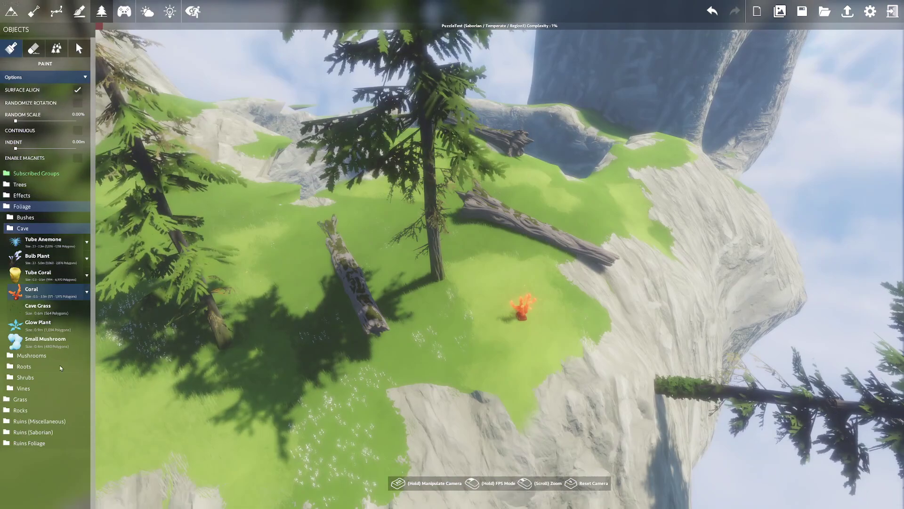
# Step: Place the simple miscellaneous ruin pieces R2_9F and R2_9A on the grass beside the coral
pyautogui.click(40, 421)
pyautogui.scroll(-10, 28, 424)
pyautogui.click(24, 417)
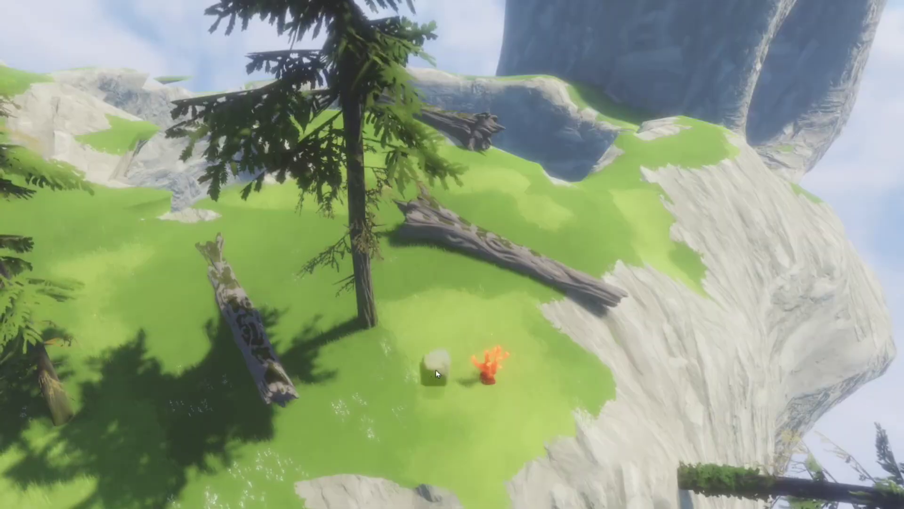
pyautogui.click(489, 301)
pyautogui.click(24, 332)
pyautogui.click(498, 260)
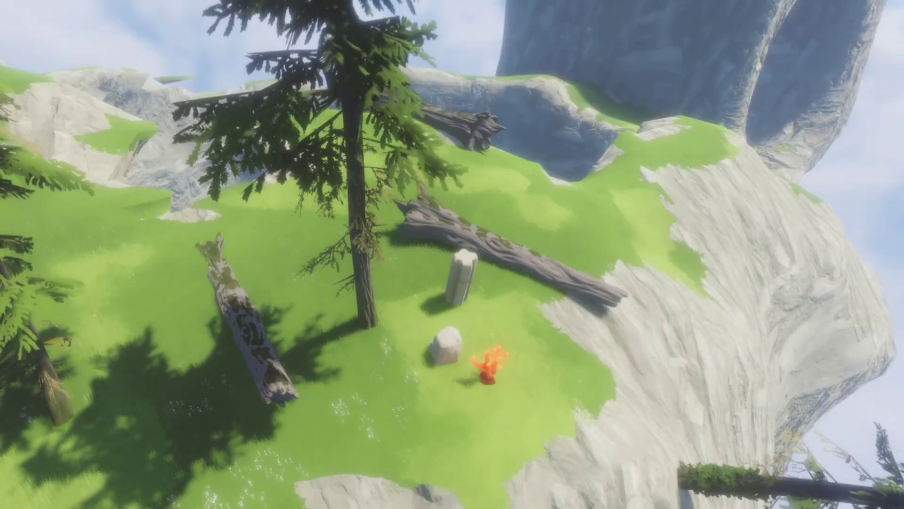
# Step: Place the Saborian ruin pieces Entrance 03, Entrance 13 and Unclimbable Wall 05 on the island
pyautogui.click(40, 424)
pyautogui.click(711, 165)
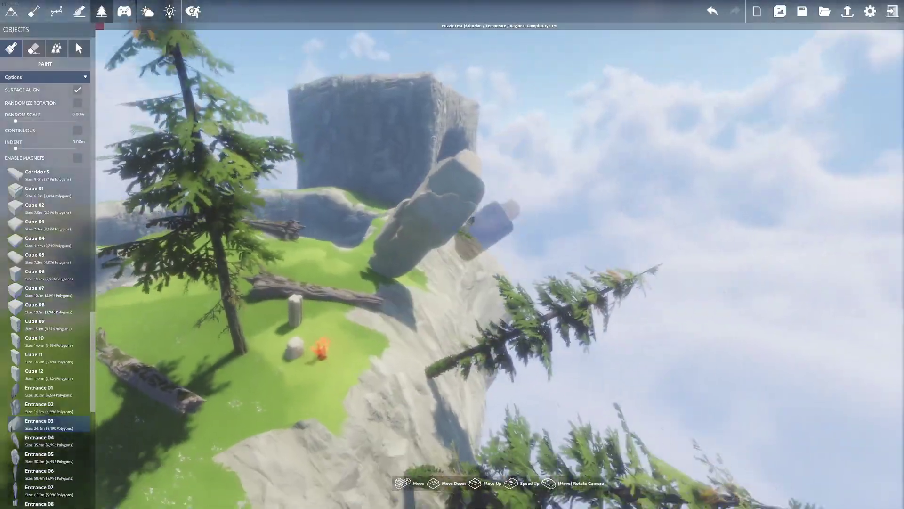
pyautogui.moveTo(490, 236); pyautogui.dragTo(414, 222, button='right')
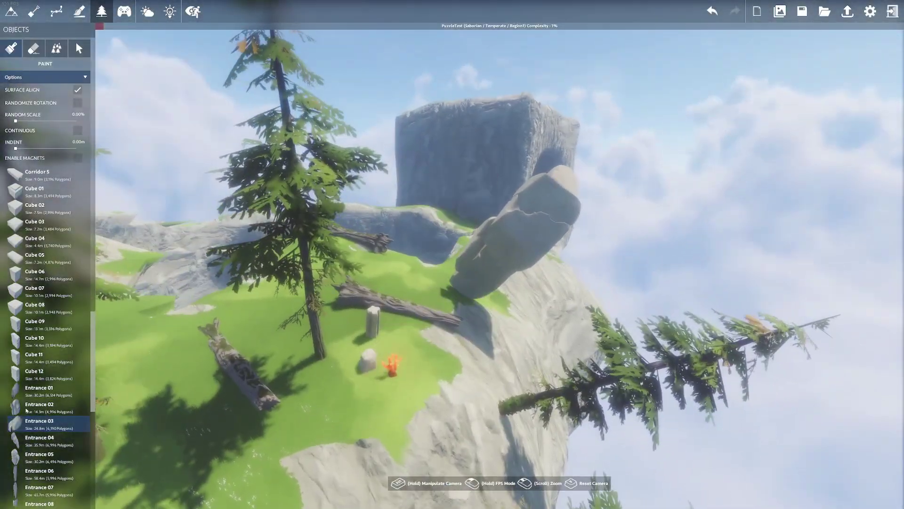
pyautogui.scroll(-5, 55, 427)
pyautogui.click(50, 332)
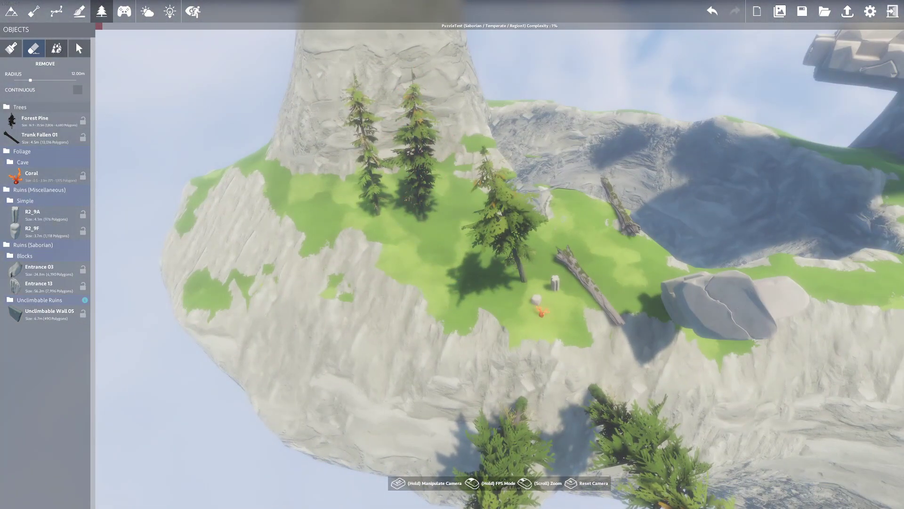
# Step: Mass place Bush 02 across the island with the initial count
pyautogui.click(58, 56)
pyautogui.scroll(-10, 28, 188)
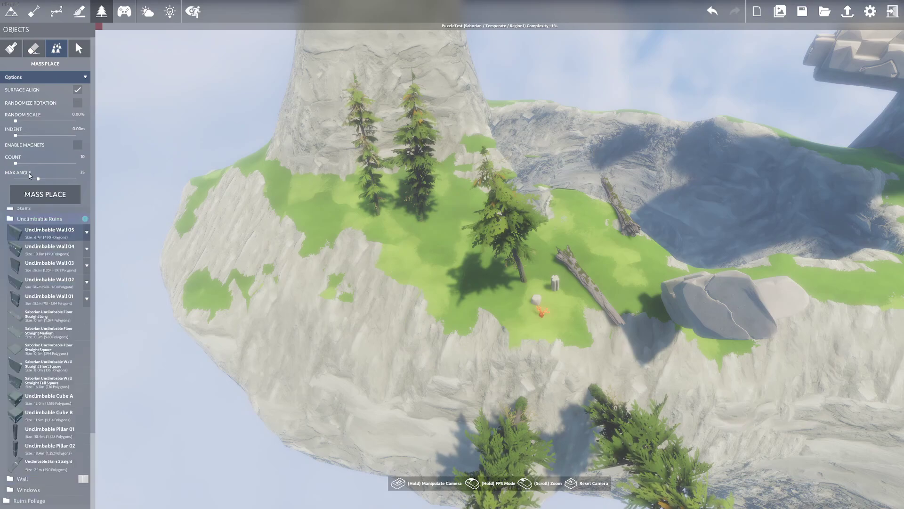
pyautogui.scroll(10, 28, 196)
pyautogui.scroll(-10, 28, 201)
pyautogui.scroll(10, 7, 255)
pyautogui.click(19, 267)
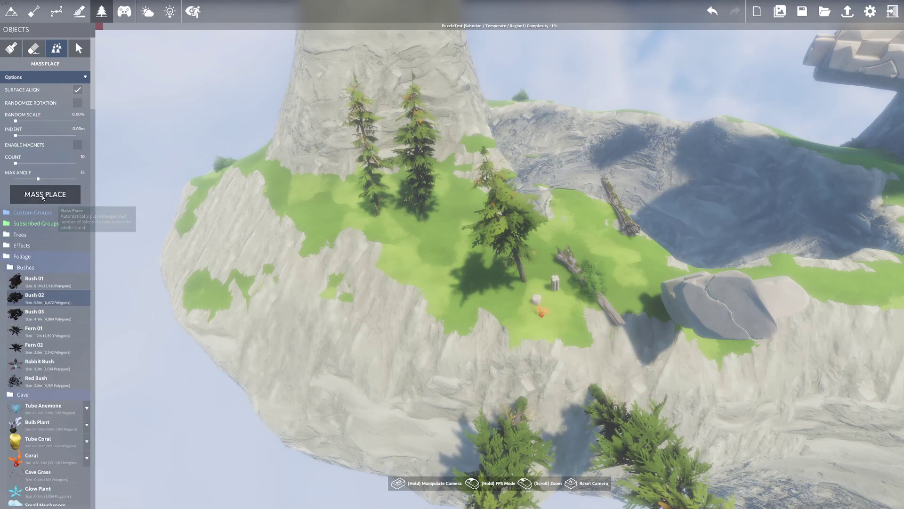
pyautogui.moveTo(43, 200); pyautogui.dragTo(48, 121, button='right')
# Step: Raise the mass placement count to 66 and scatter more Bush 02 across the island
pyautogui.moveTo(16, 162); pyautogui.dragTo(33, 163)
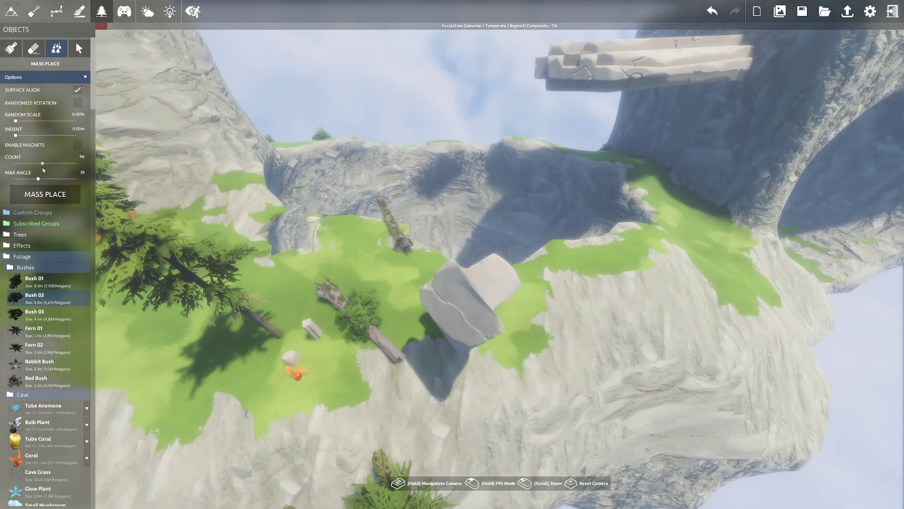
pyautogui.click(46, 196)
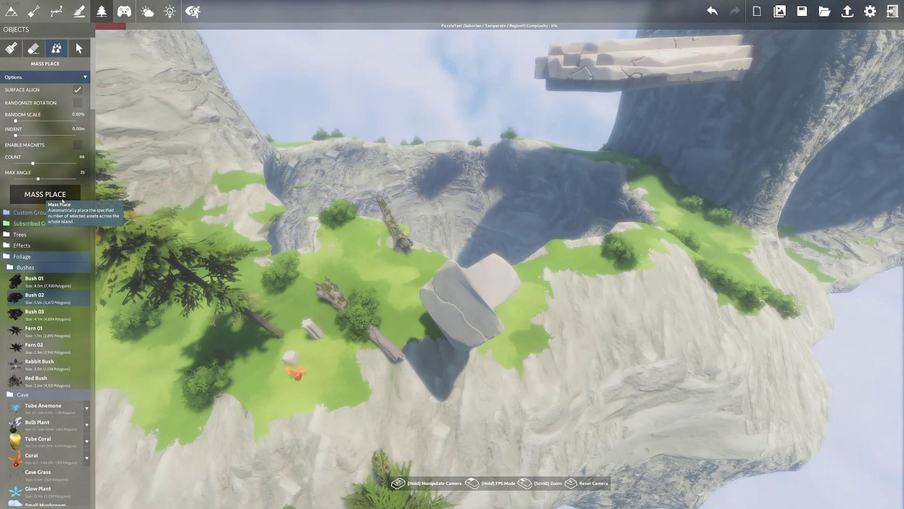
pyautogui.moveTo(46, 196)
pyautogui.mouseDown(button='right')
pyautogui.moveTo(80, 198)
pyautogui.moveTo(30, 198)
pyautogui.moveTo(60, 198)
pyautogui.mouseUp(button='right')
pyautogui.press('w')
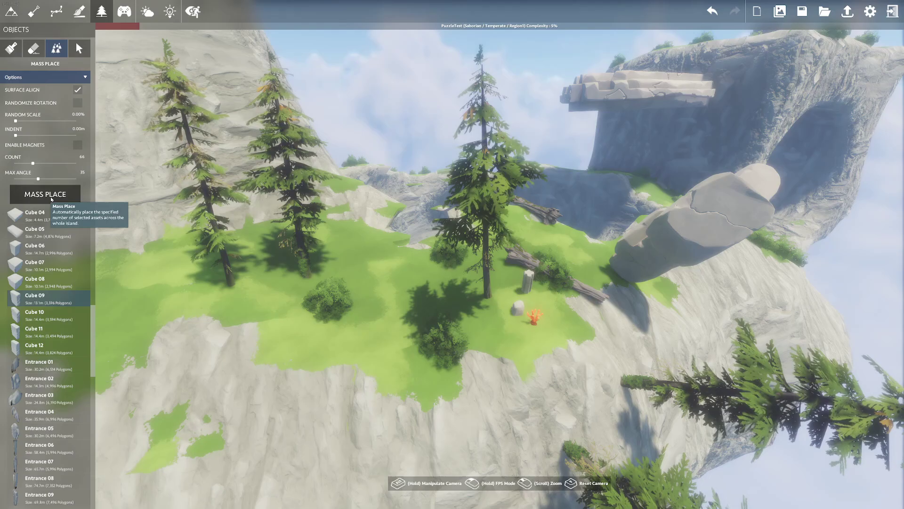
# Step: Mass place Cube 09 ruin blocks across the island with a count of 66
pyautogui.click(50, 198)
pyautogui.moveTo(51, 199); pyautogui.dragTo(198, 269, button='right')
pyautogui.press('w')
pyautogui.press('e')
pyautogui.press('w')
pyautogui.moveTo(141, 207); pyautogui.dragTo(453, 259, button='right')
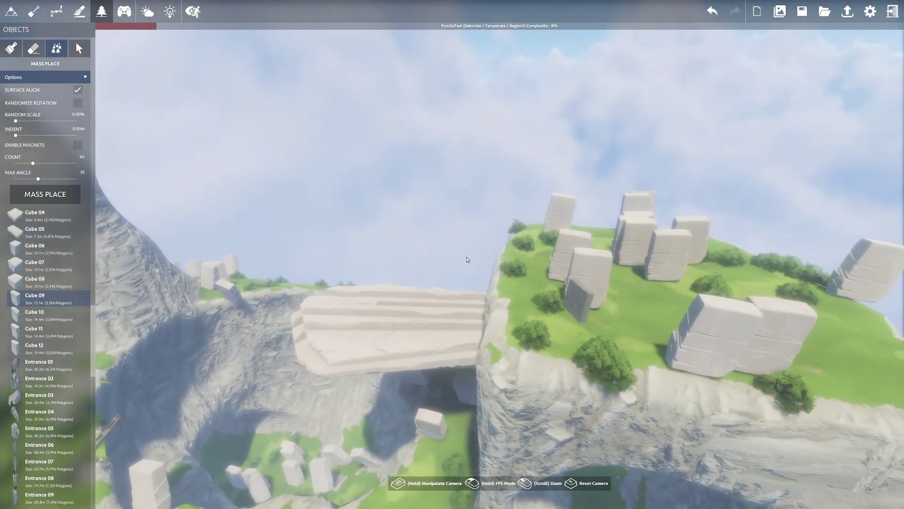
# Step: Undo the Cube 09 scattering, mass place the blocks again with a count of 26, and switch to editing objects
pyautogui.hotkey('ctrl', 'z')
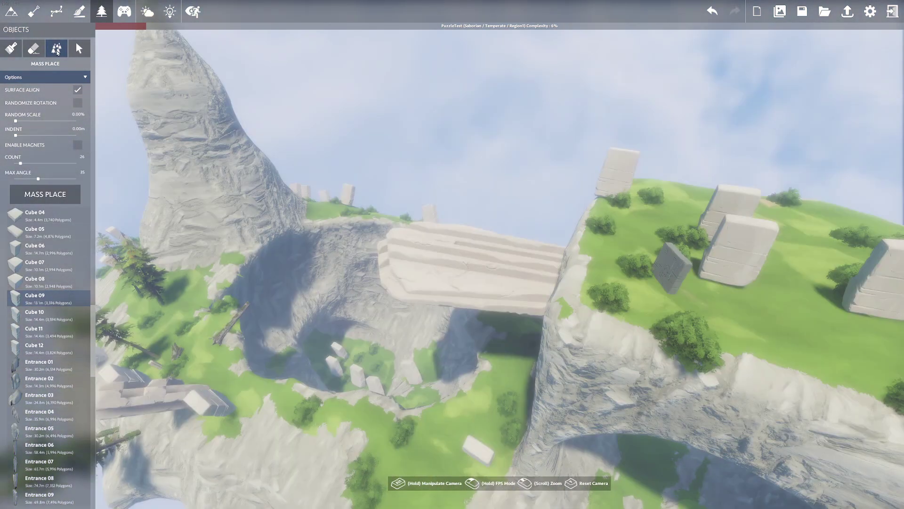
pyautogui.click(79, 48)
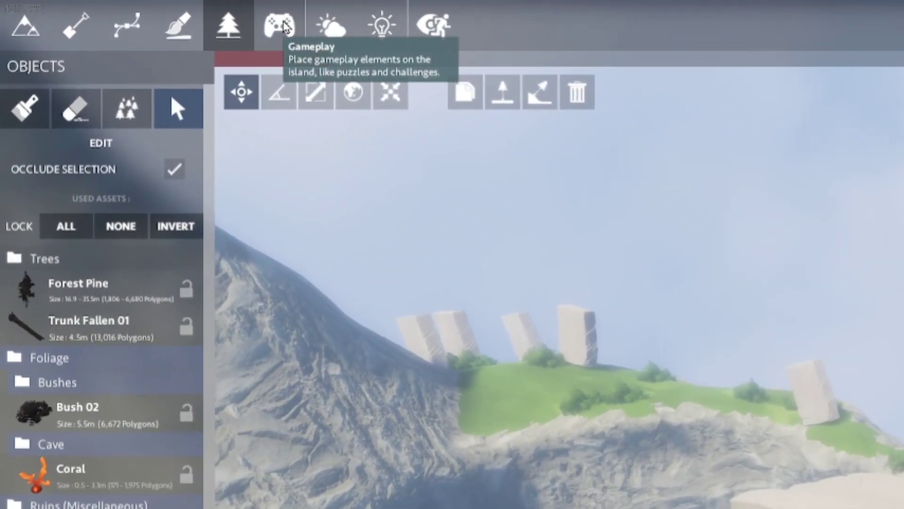
# Step: Place the ark_blockout gameplay asset at the cliff edge of the grassy plateau
pyautogui.click(283, 26)
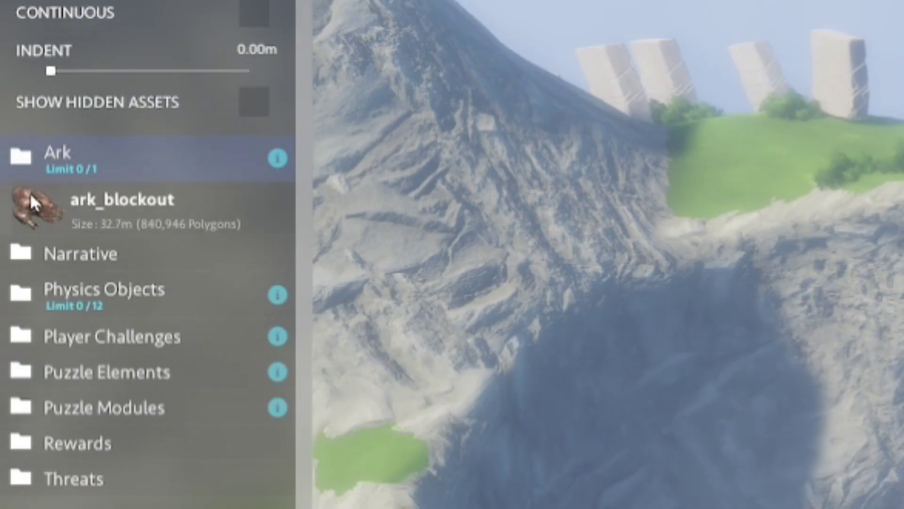
pyautogui.click(29, 192)
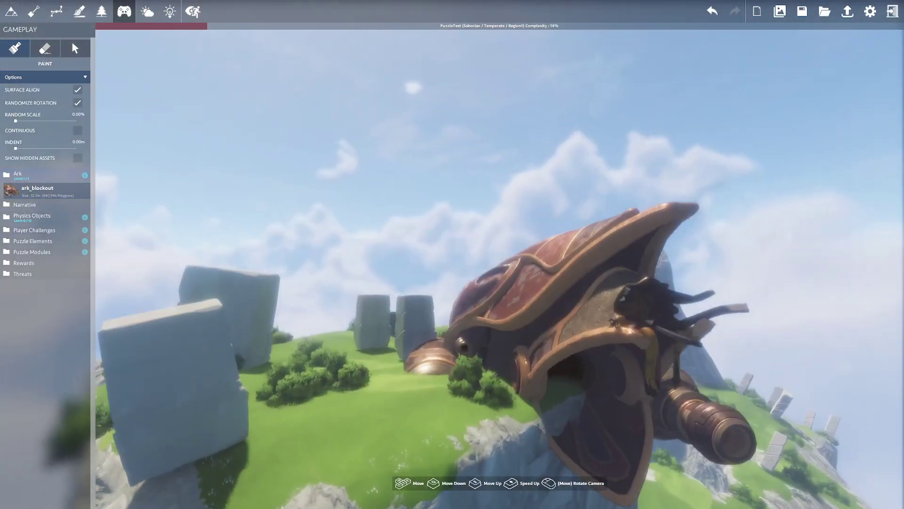
pyautogui.moveTo(285, 70); pyautogui.dragTo(285, 114, button='right')
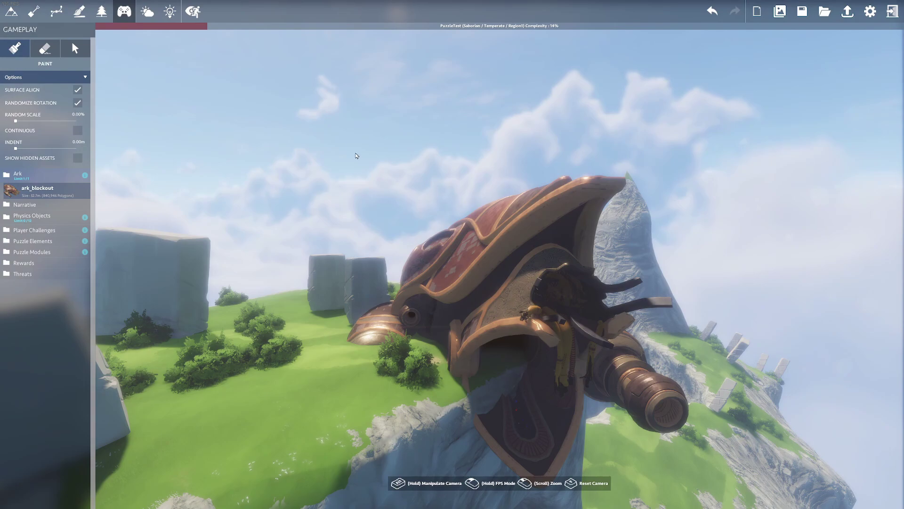
pyautogui.moveTo(295, 119); pyautogui.dragTo(512, 310, button='right')
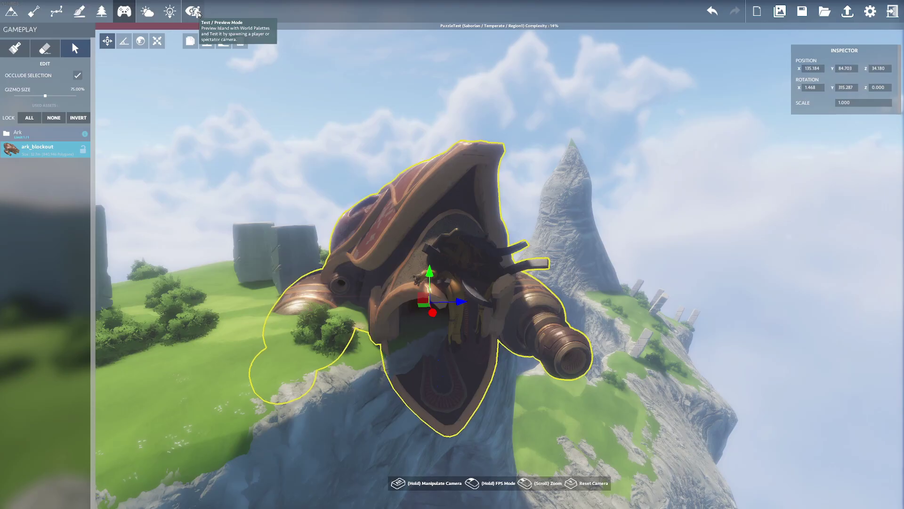
# Step: Enter Test / Preview mode and spawn a player character on the grass beside the ark
pyautogui.click(490, 182)
pyautogui.click(267, 401)
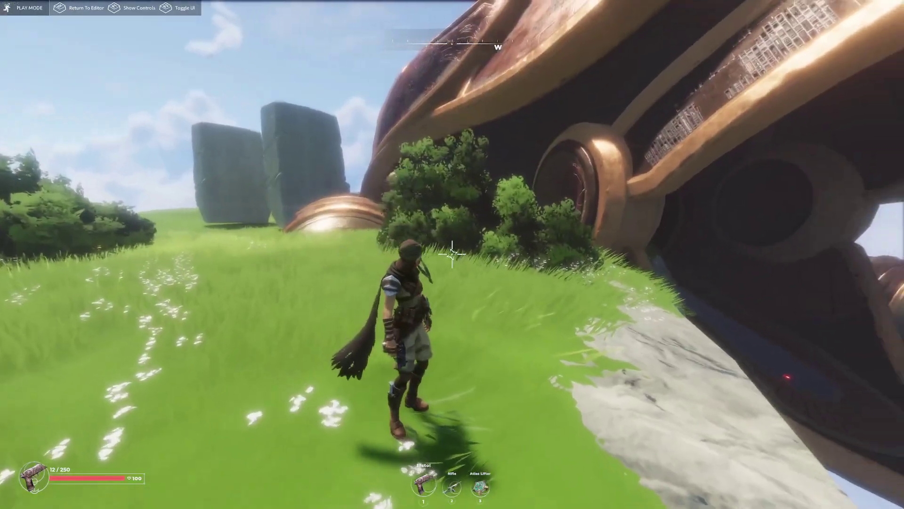
# Step: Grapple from the cliff edge to the ark and explore its grassy interior in play mode
pyautogui.press('q')
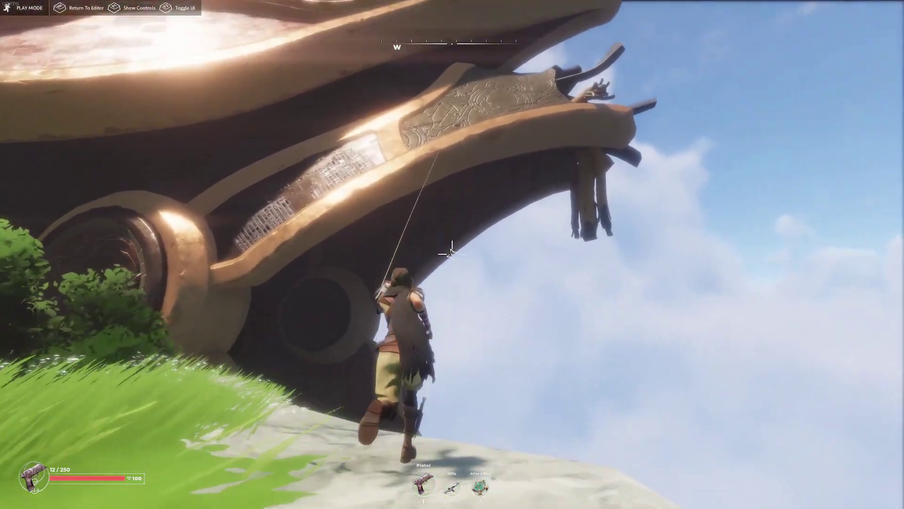
pyautogui.press('space')
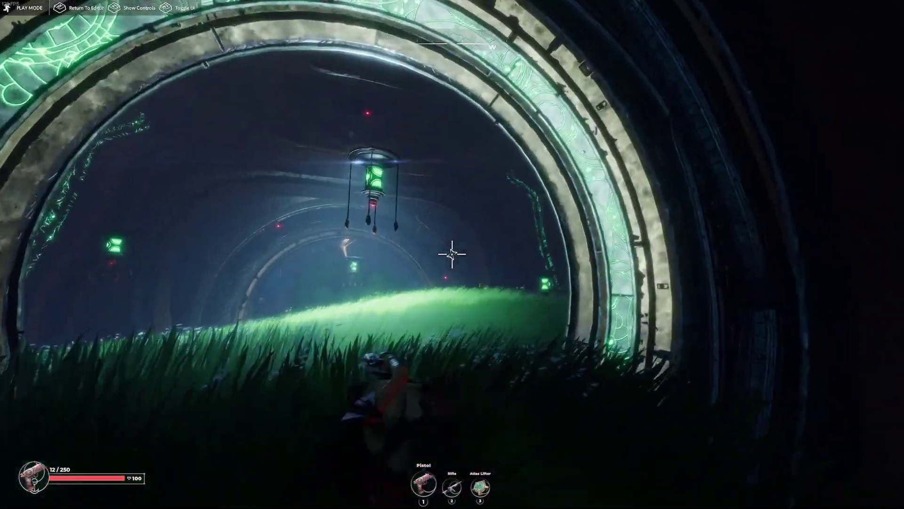
pyautogui.press('w')
pyautogui.press('w')
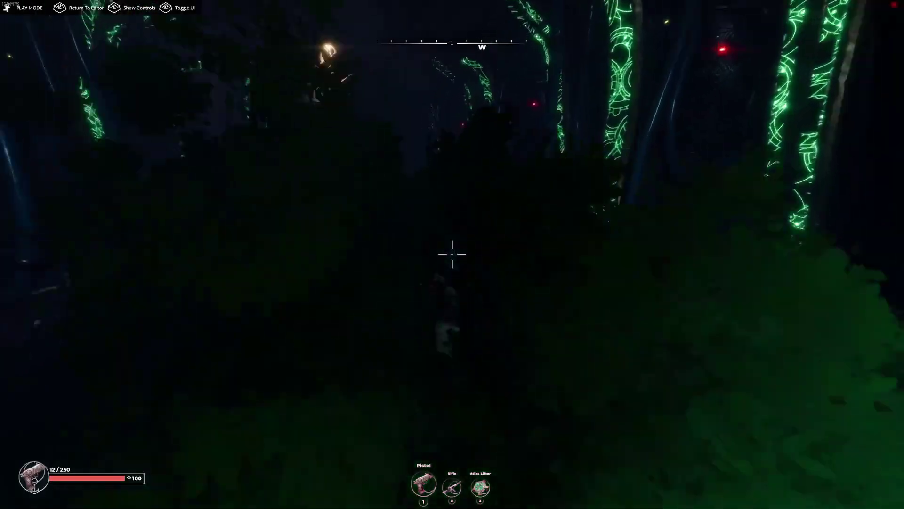
pyautogui.press('w')
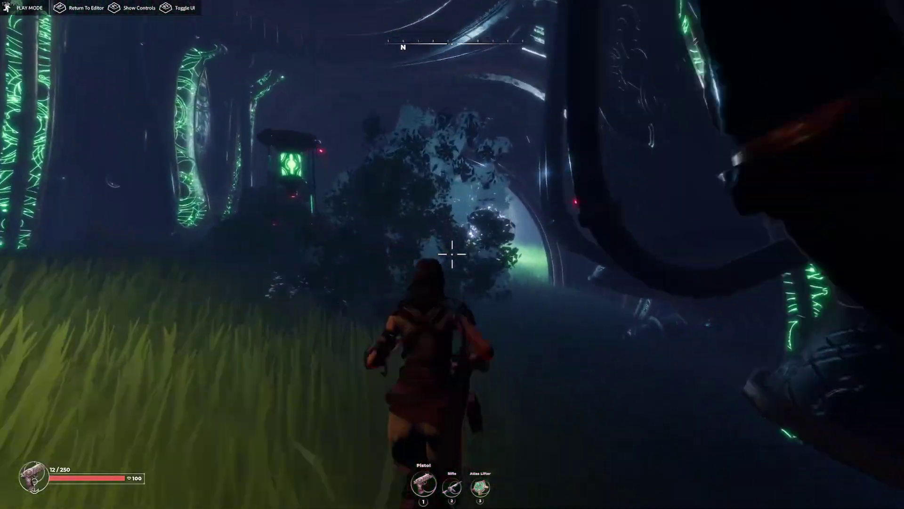
pyautogui.press('w')
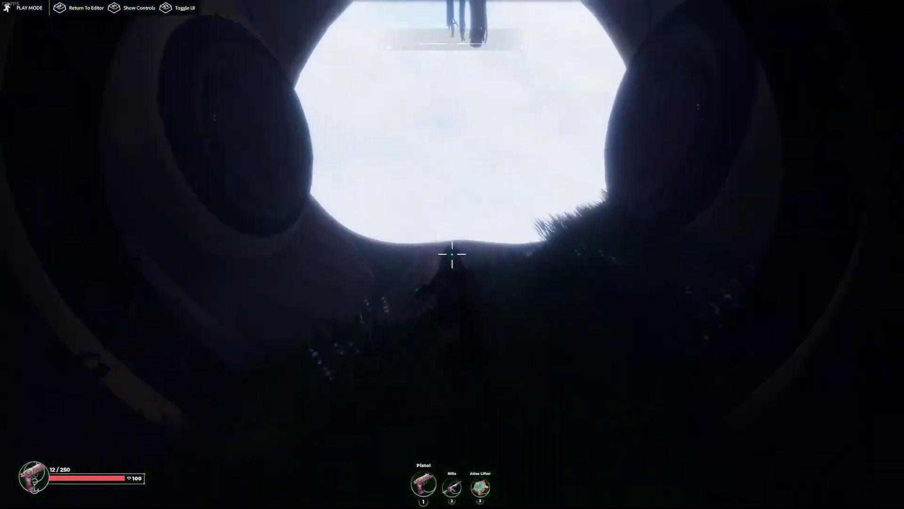
# Step: Leave the ark, swing and glide down to the lower grassy plateau, and return to the editor
pyautogui.press('w')
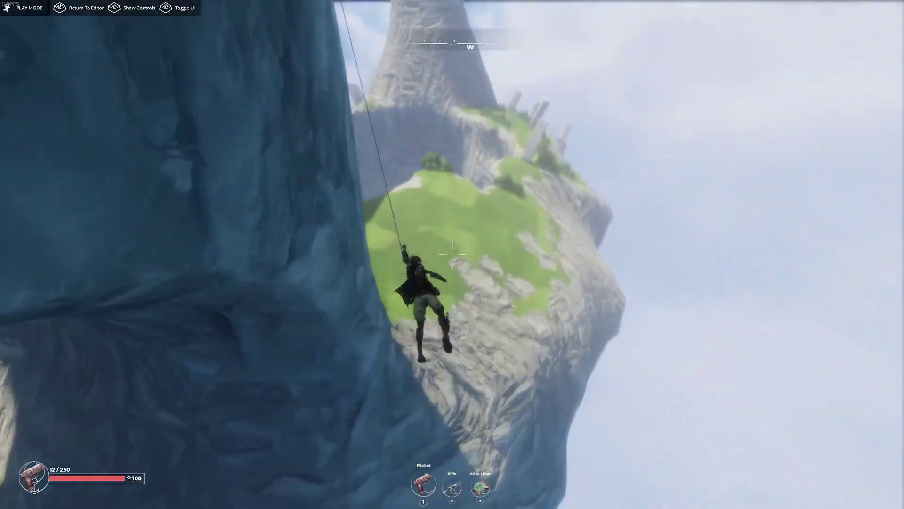
pyautogui.press('w')
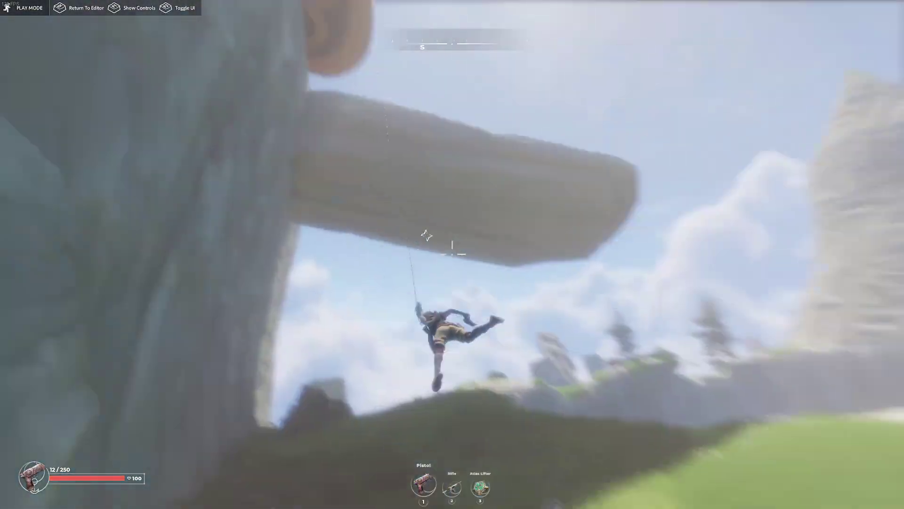
pyautogui.press('w')
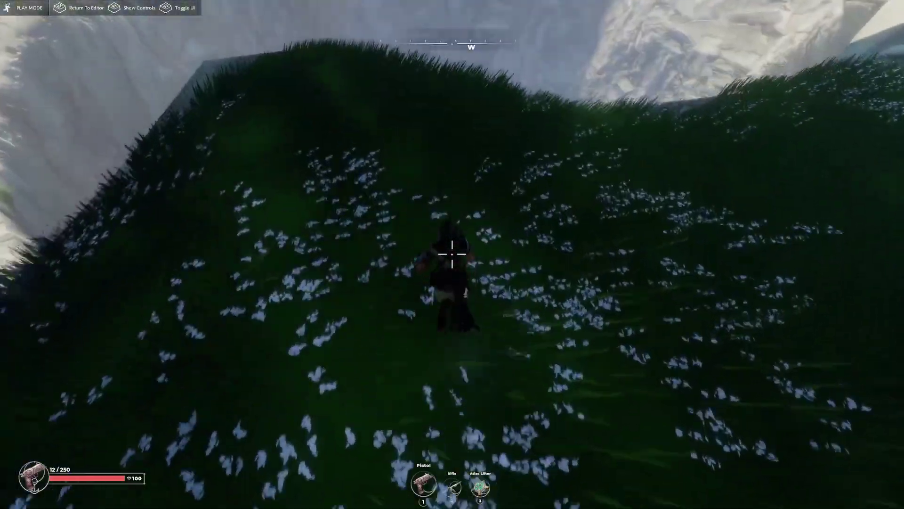
pyautogui.press('w')
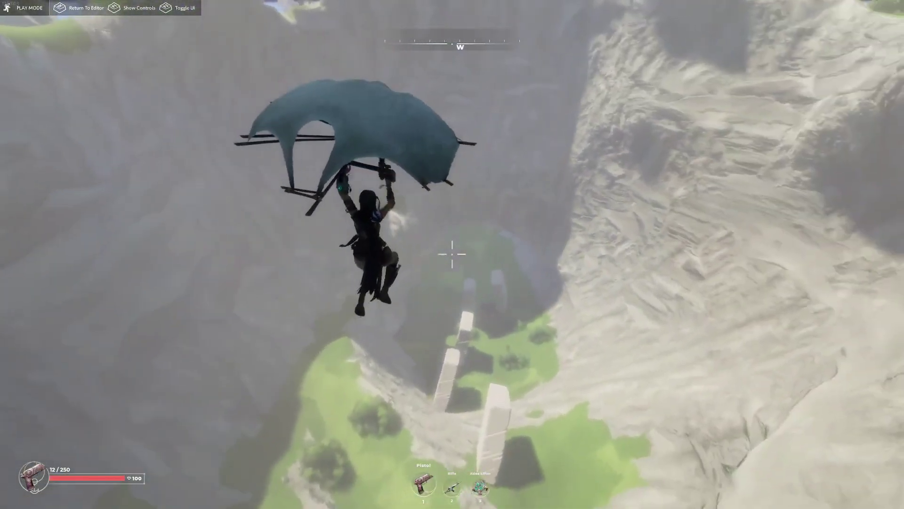
pyautogui.press('space')
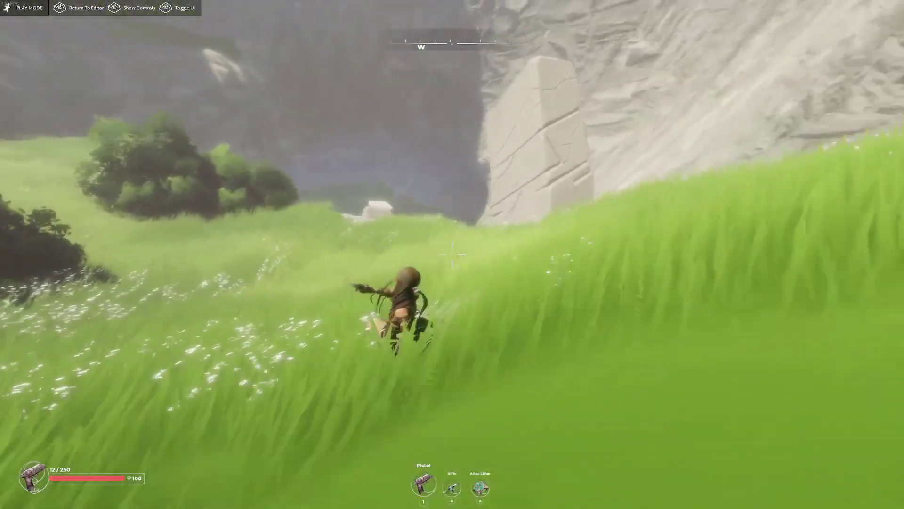
pyautogui.press('Escape')
pyautogui.moveTo(462, 255); pyautogui.dragTo(464, 254, button='right')
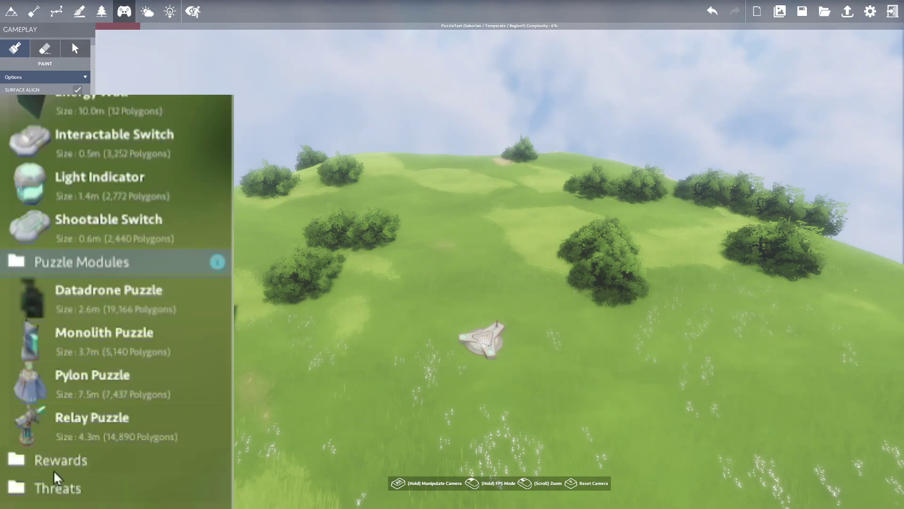
# Step: Place a data bank 1 from the Databanks rewards on the grass near the Target Shooting pad
pyautogui.click(75, 461)
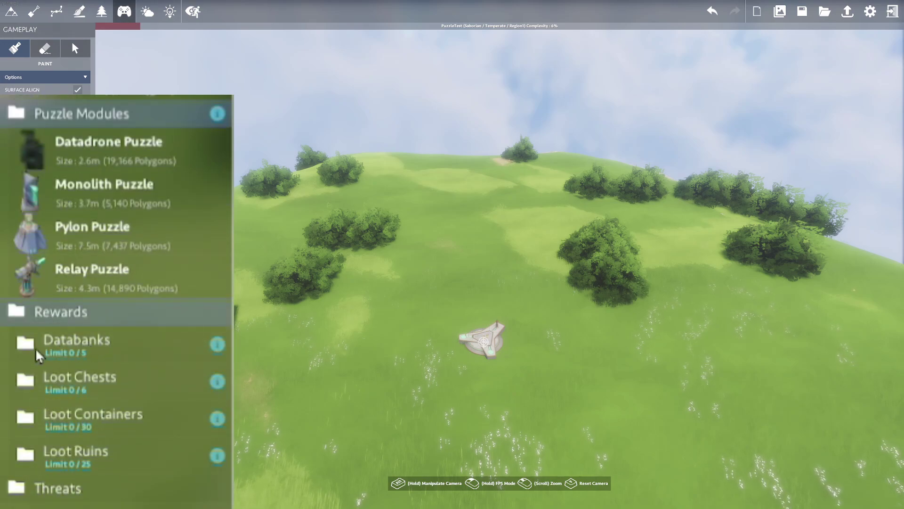
pyautogui.click(71, 349)
pyautogui.click(107, 388)
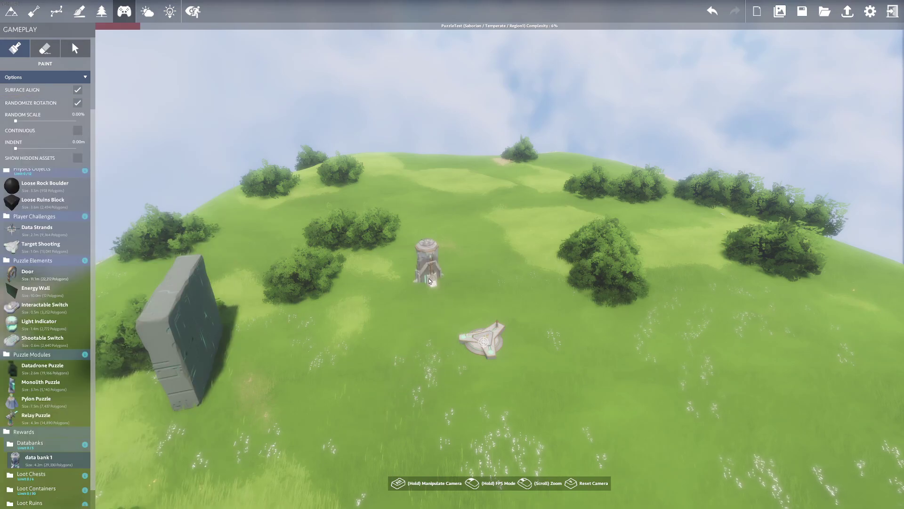
pyautogui.click(415, 416)
pyautogui.moveTo(503, 457); pyautogui.dragTo(518, 490, button='right')
pyautogui.press('w')
pyautogui.moveTo(453, 259); pyautogui.dragTo(456, 212, button='right')
pyautogui.press('s')
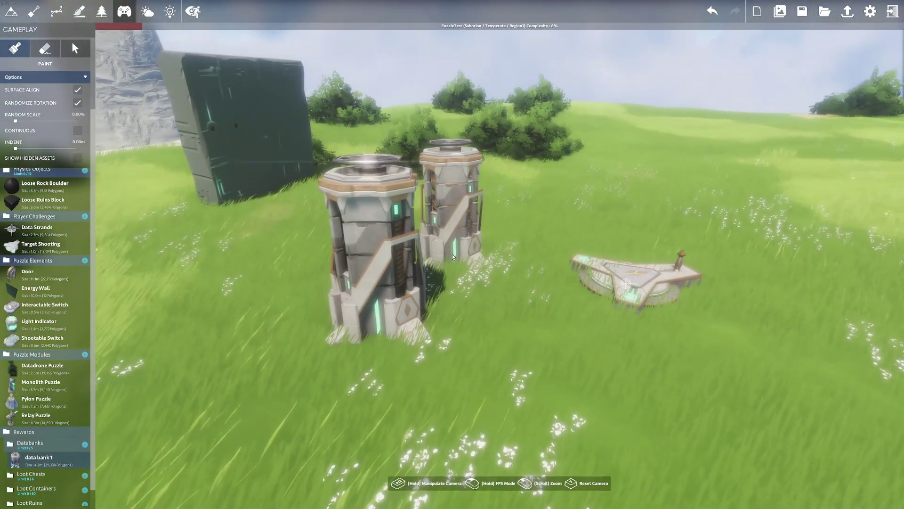
# Step: Delete the Target Shooting pad beside the data bank
pyautogui.click(76, 49)
pyautogui.click(642, 285)
pyautogui.press('Delete')
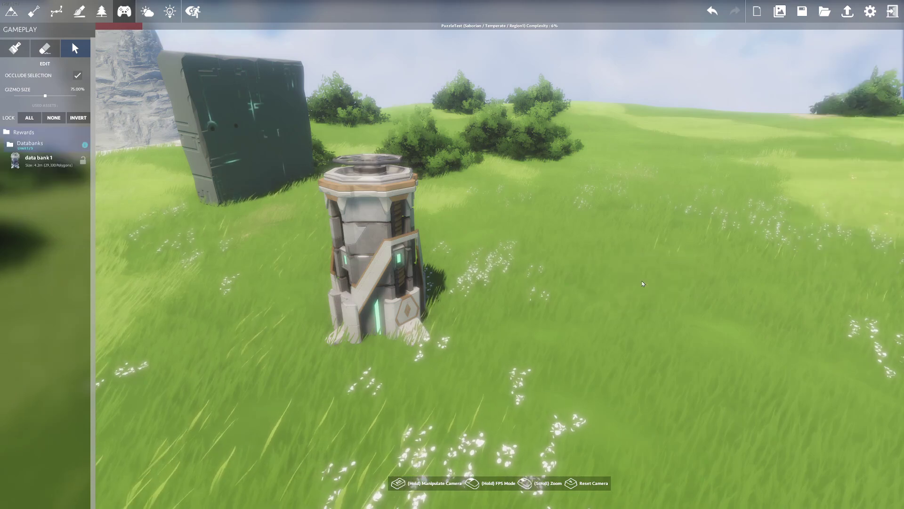
# Step: Place a second data bank 1 on the grass next to the first one
pyautogui.click(15, 49)
pyautogui.scroll(-3, 47, 434)
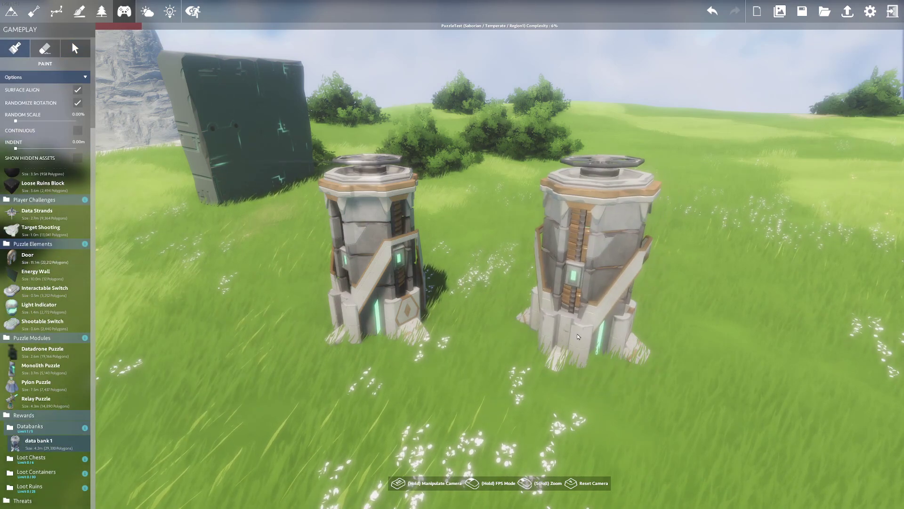
pyautogui.click(561, 333)
# Step: Place a Saborian Treasure Chest from the Loot Chests rewards beside the second data bank
pyautogui.click(52, 459)
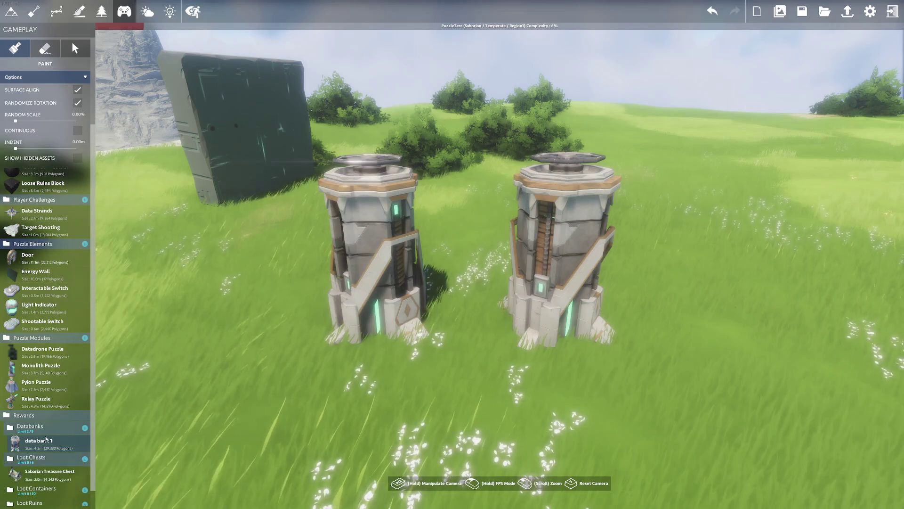
pyautogui.click(52, 459)
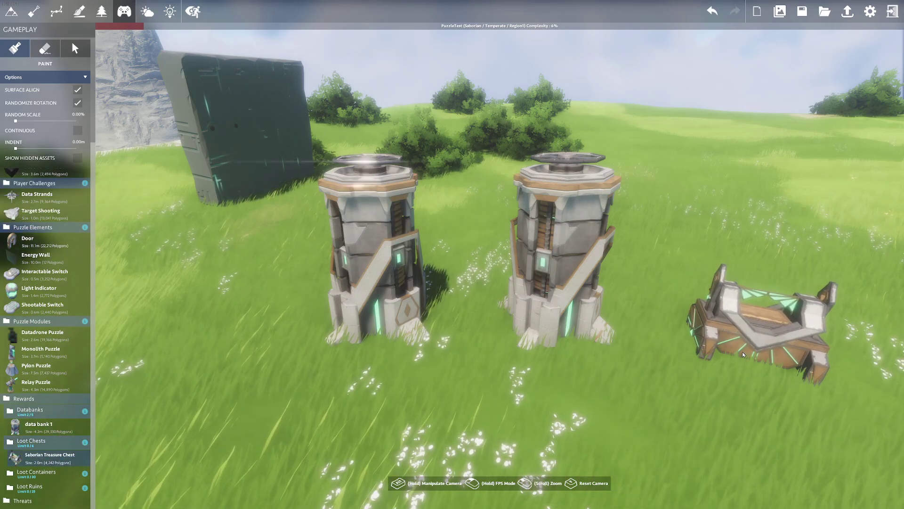
pyautogui.click(742, 351)
pyautogui.moveTo(692, 429); pyautogui.dragTo(829, 429, button='right')
pyautogui.press('s')
pyautogui.moveTo(782, 391); pyautogui.dragTo(437, 253, button='right')
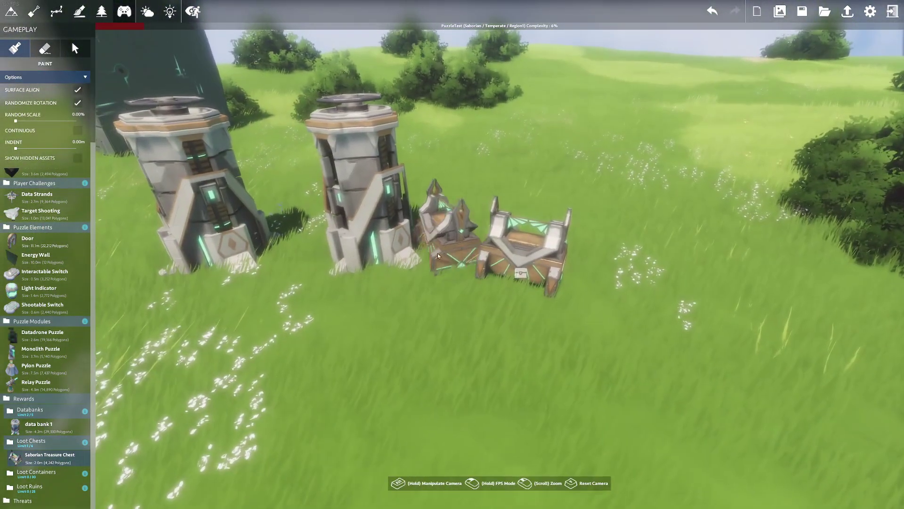
# Step: Place a Parts & Components Trunk and a Small Crate on the grass in front of the data banks
pyautogui.click(37, 472)
pyautogui.click(48, 435)
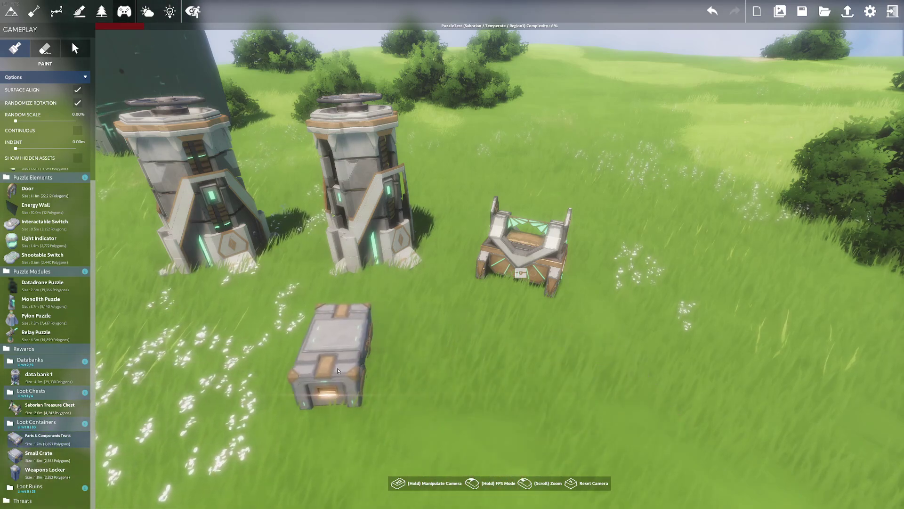
pyautogui.click(268, 358)
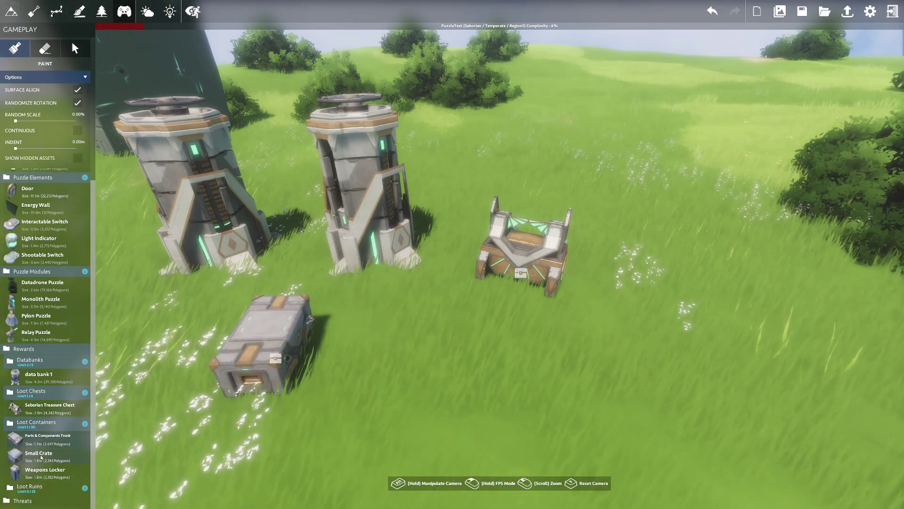
pyautogui.click(429, 380)
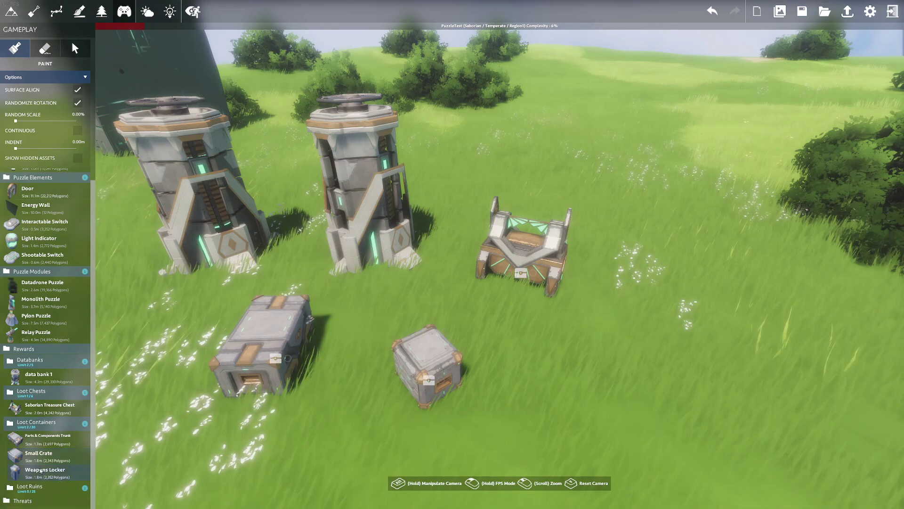
# Step: Place a Weapons Locker in line with the crate and a Loot Ruin Pile 20 behind the treasure chest
pyautogui.click(41, 471)
pyautogui.click(625, 407)
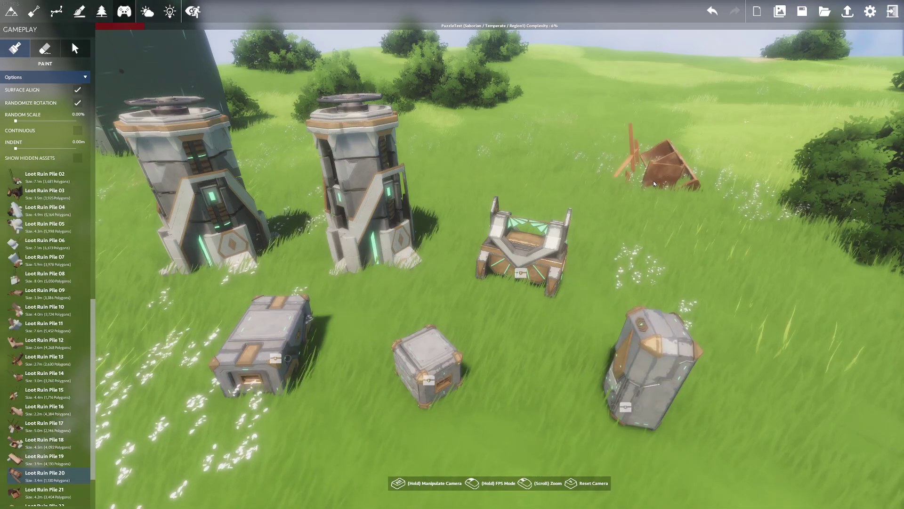
pyautogui.click(654, 179)
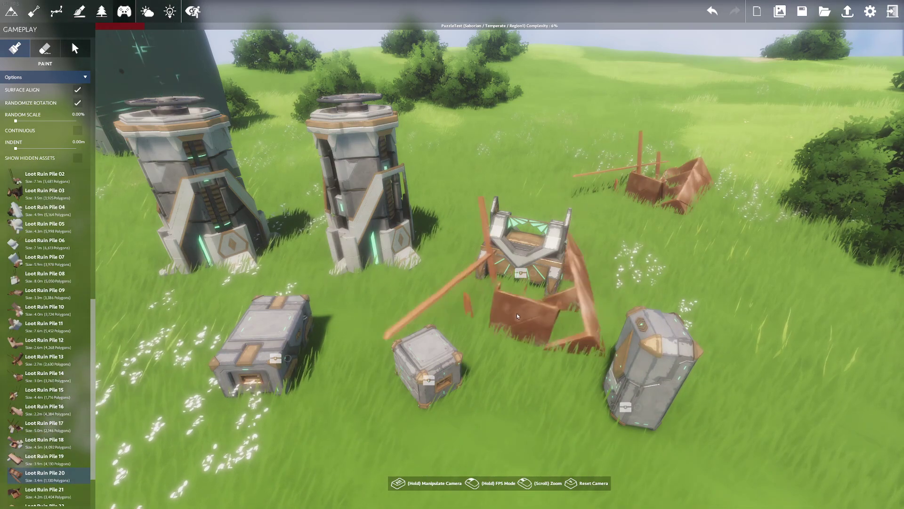
pyautogui.scroll(-2, 25, 460)
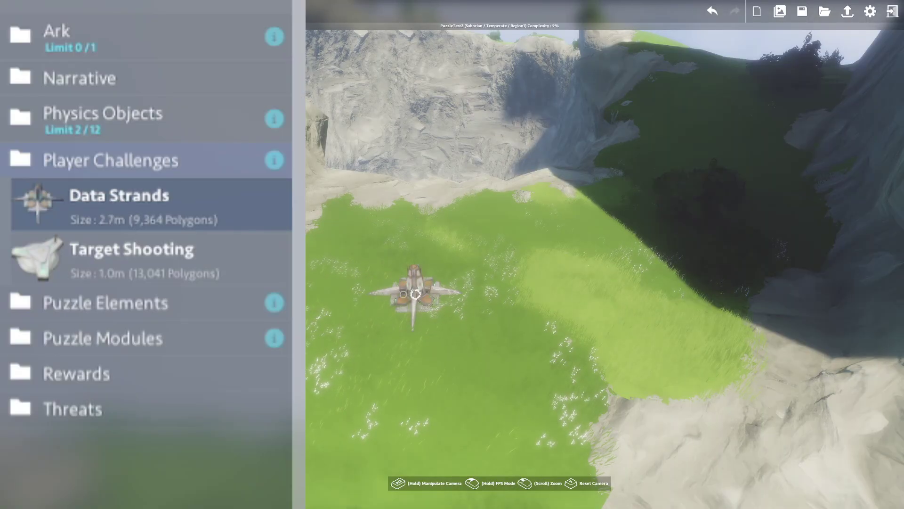
# Step: Place a Data Strands challenge on the grassy plateau, add data strands to it, and spread them around the pad
pyautogui.click(414, 283)
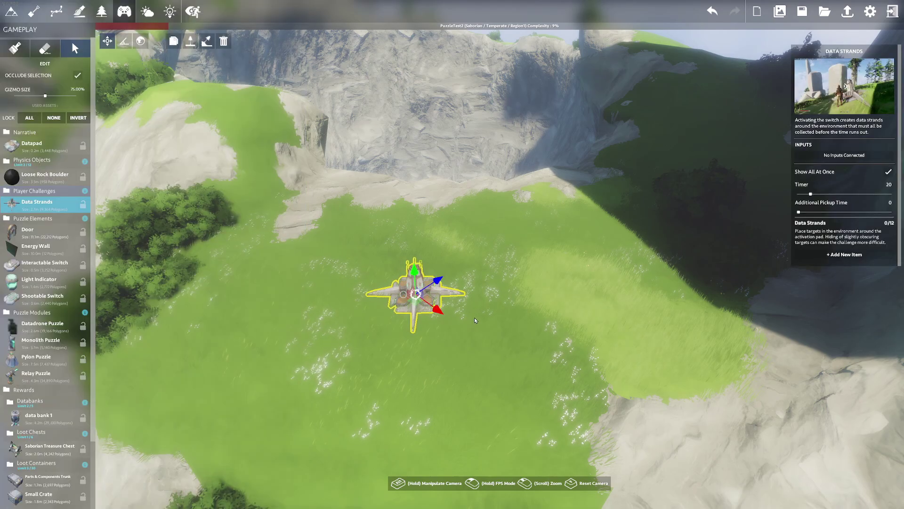
pyautogui.click(842, 255)
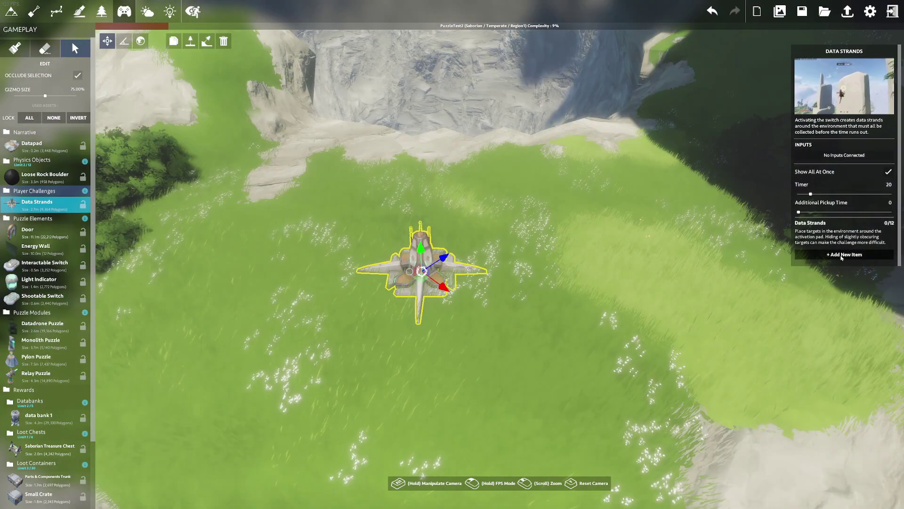
pyautogui.click(495, 254)
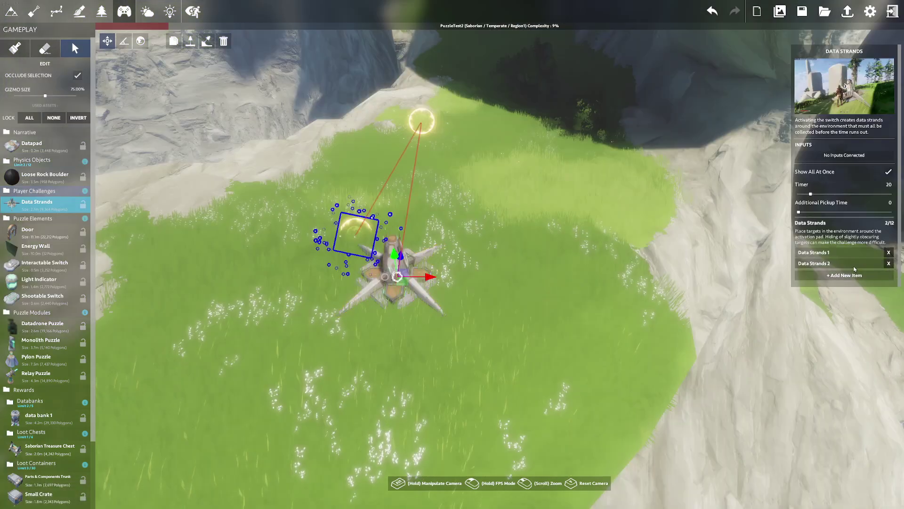
pyautogui.click(368, 248)
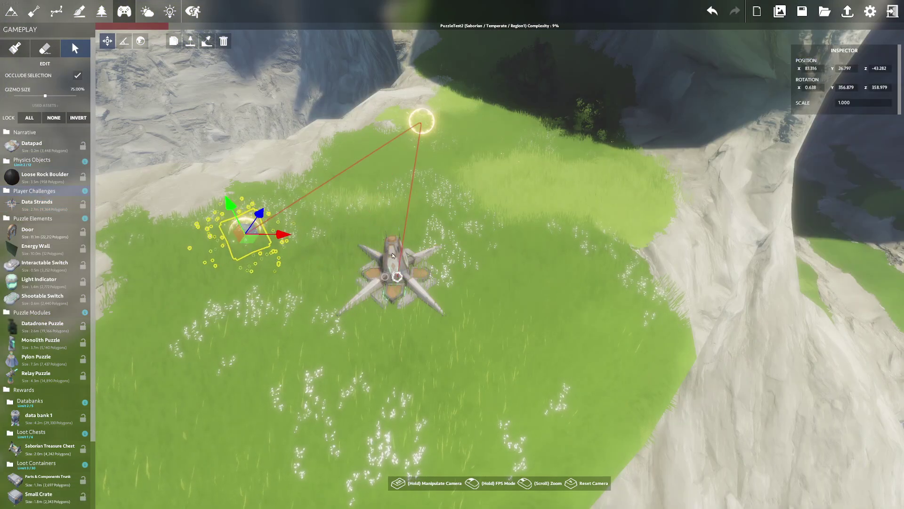
pyautogui.moveTo(582, 296); pyautogui.dragTo(442, 322)
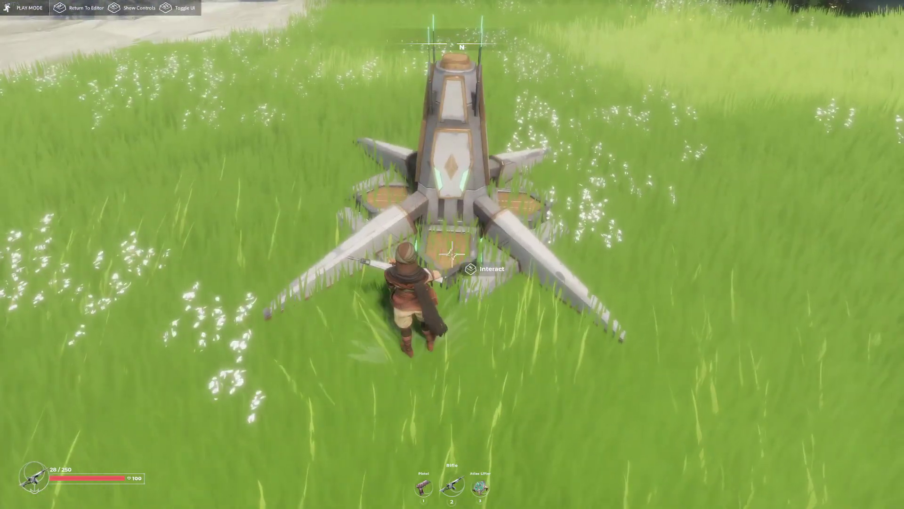
# Step: Activate the Data Strands challenge in play mode and run to collect the strands
pyautogui.press('e')
pyautogui.press('w')
pyautogui.press('w')
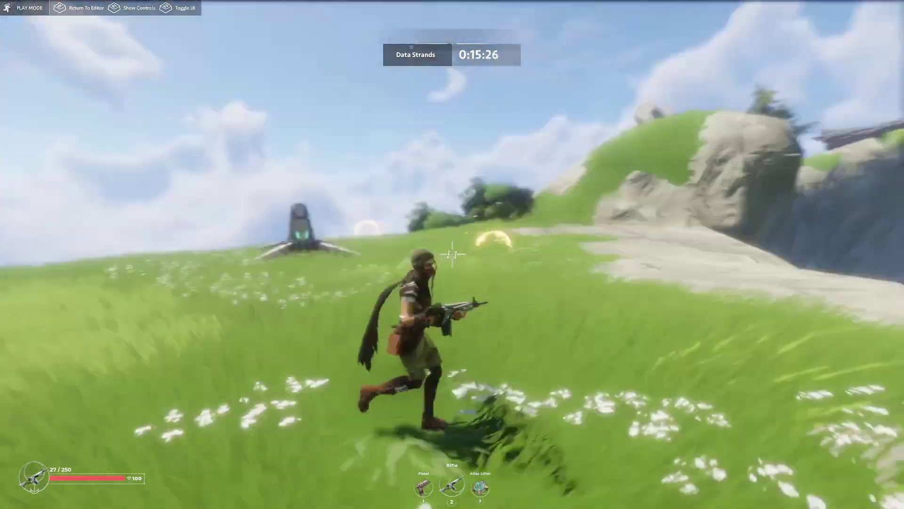
pyautogui.press('space')
pyautogui.press('w')
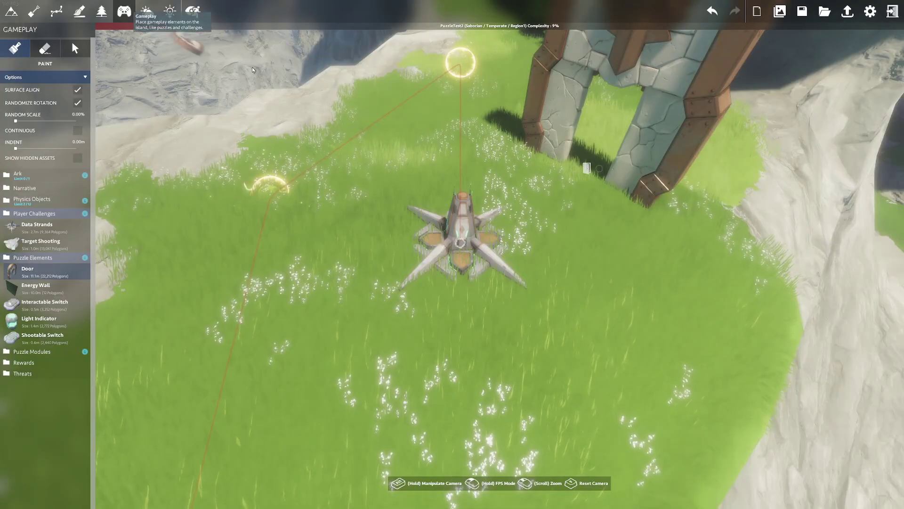
# Step: Switch to editing gameplay objects, test the Data Strands challenge with the nearby door in play mode, and return to the editor
pyautogui.click(75, 49)
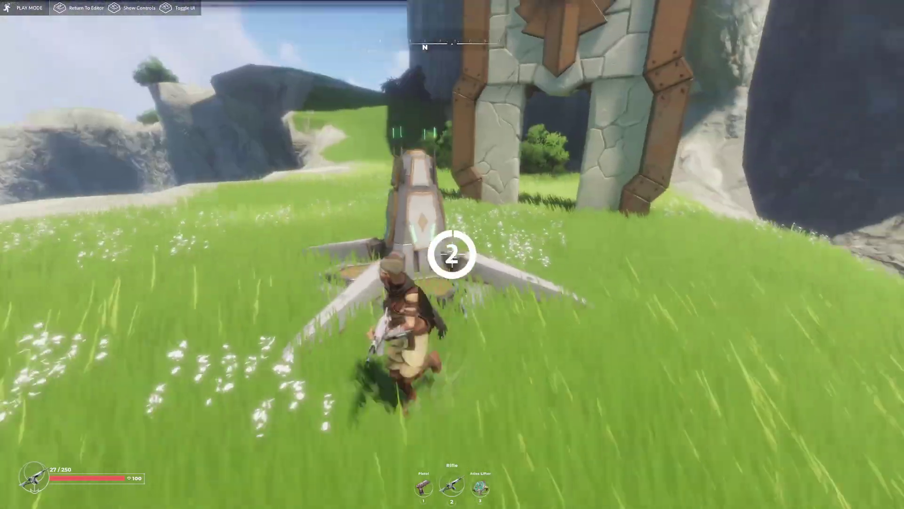
pyautogui.press('w')
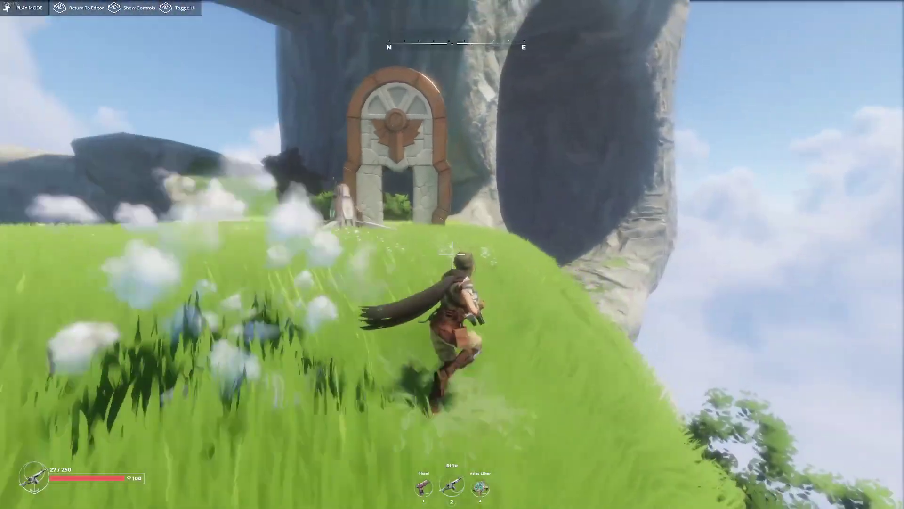
pyautogui.press('p')
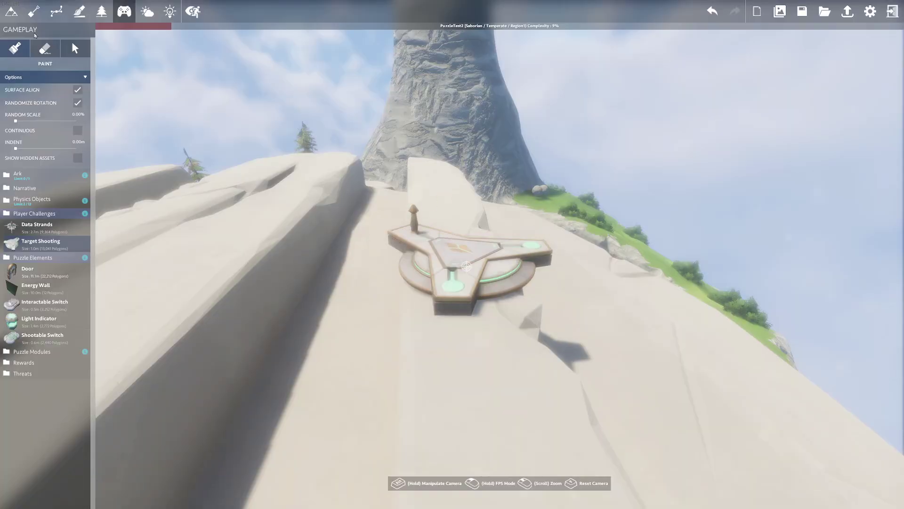
# Step: Switch to editing gameplay objects, arrange the targets around the Target Shooting pad, and start play mode
pyautogui.click(74, 49)
pyautogui.click(302, 294)
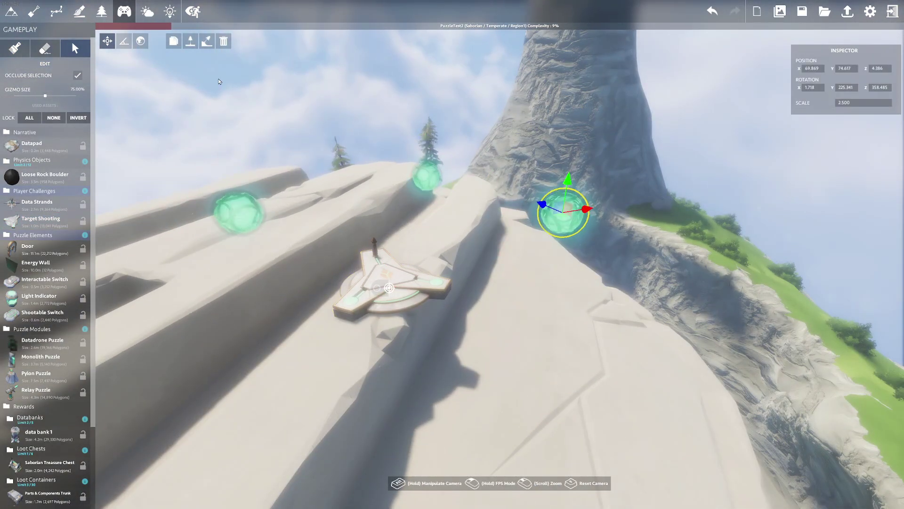
pyautogui.press('p')
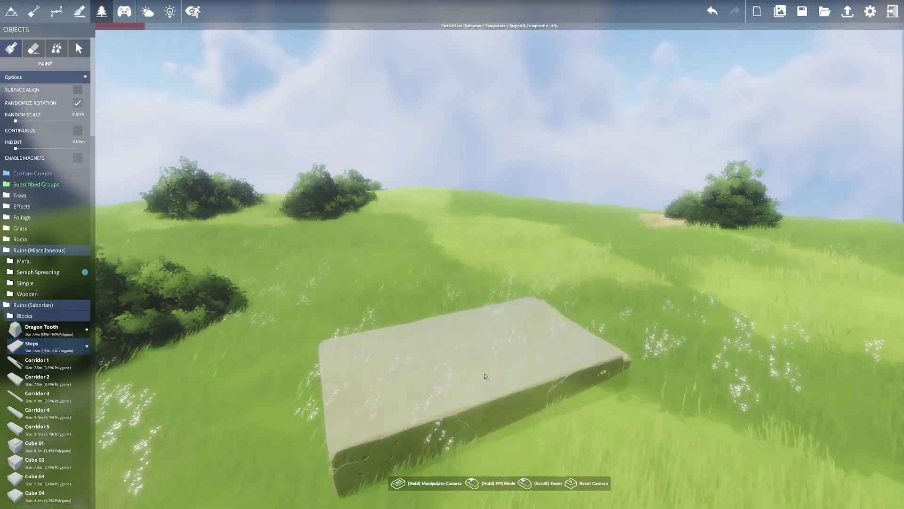
# Step: Place a large Steps ruin block on the grass as a platform and put a Door on it
pyautogui.click(512, 328)
pyautogui.moveTo(512, 329); pyautogui.dragTo(485, 332)
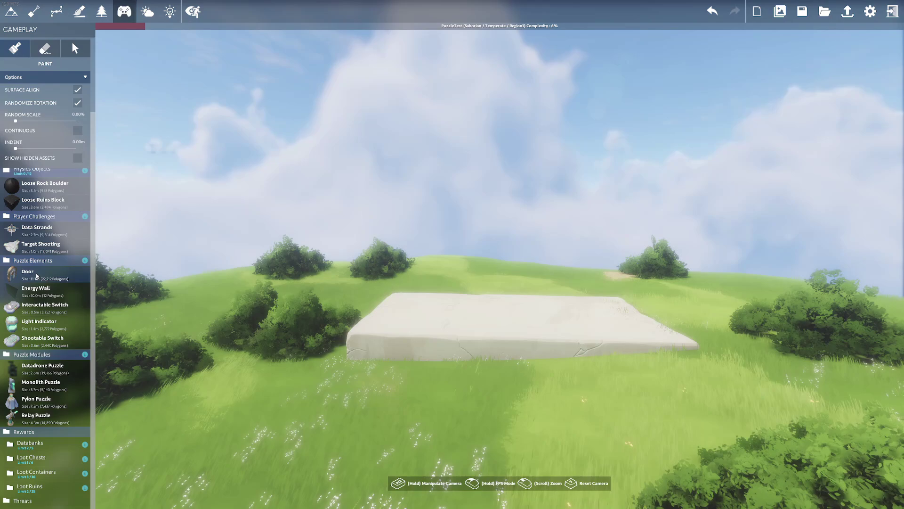
pyautogui.click(499, 314)
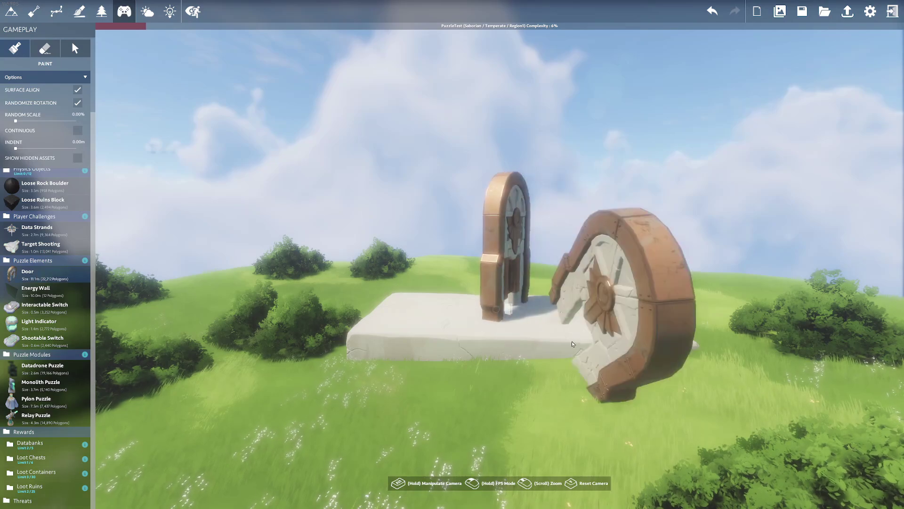
# Step: Place an upright stone ruin block directly beside the door on the platform
pyautogui.click(102, 11)
pyautogui.click(410, 303)
pyautogui.moveTo(409, 316); pyautogui.dragTo(381, 317)
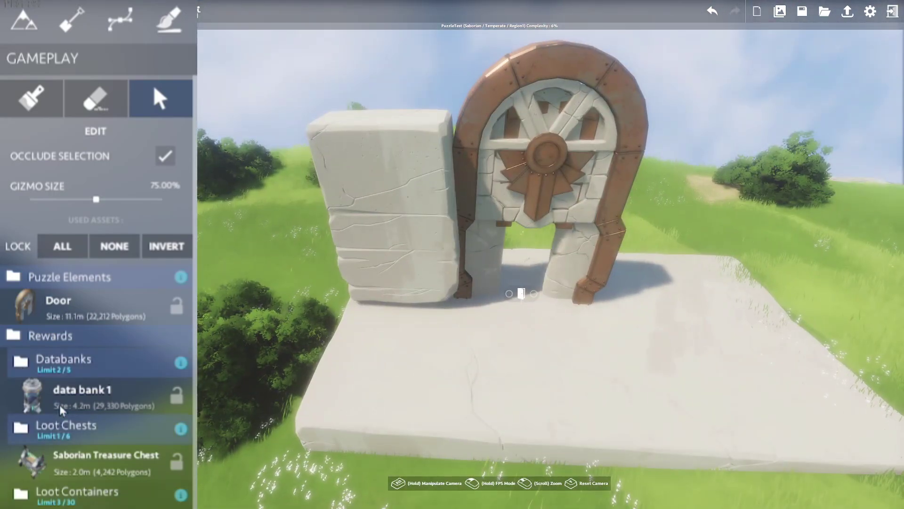
# Step: Place an Interactable Switch on the upright block beside the door and connect its output to the door
pyautogui.click(63, 367)
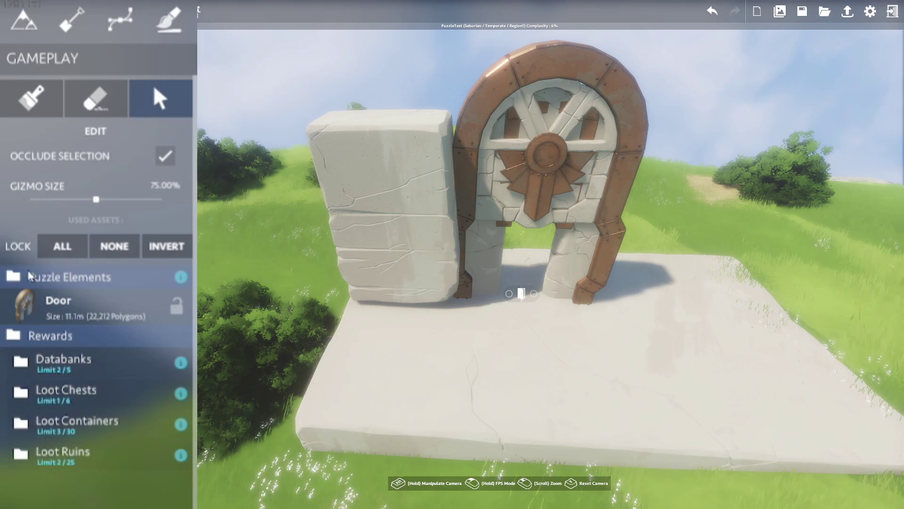
pyautogui.click(31, 98)
pyautogui.scroll(-10, 14, 375)
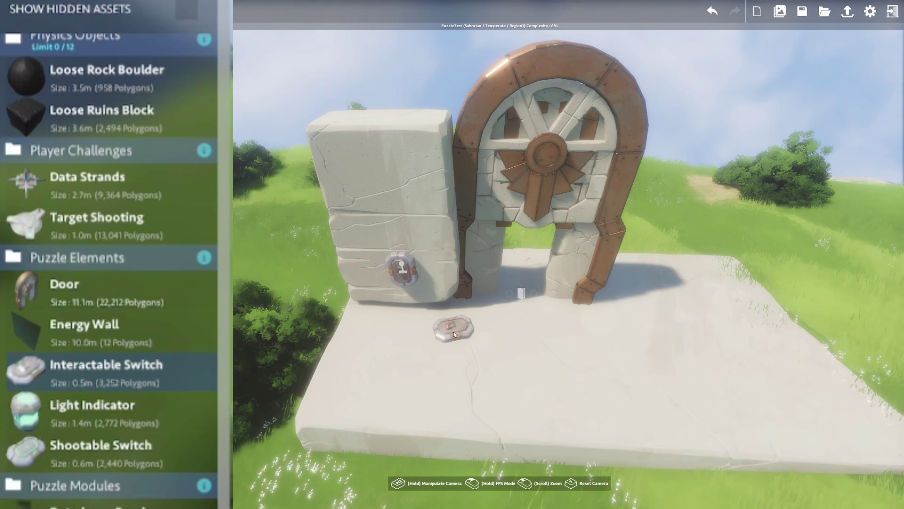
pyautogui.click(12, 98)
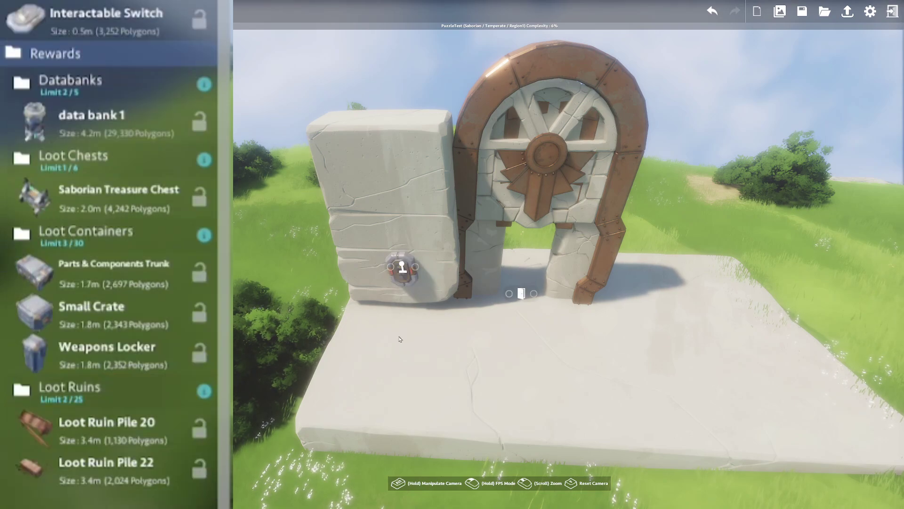
pyautogui.click(510, 296)
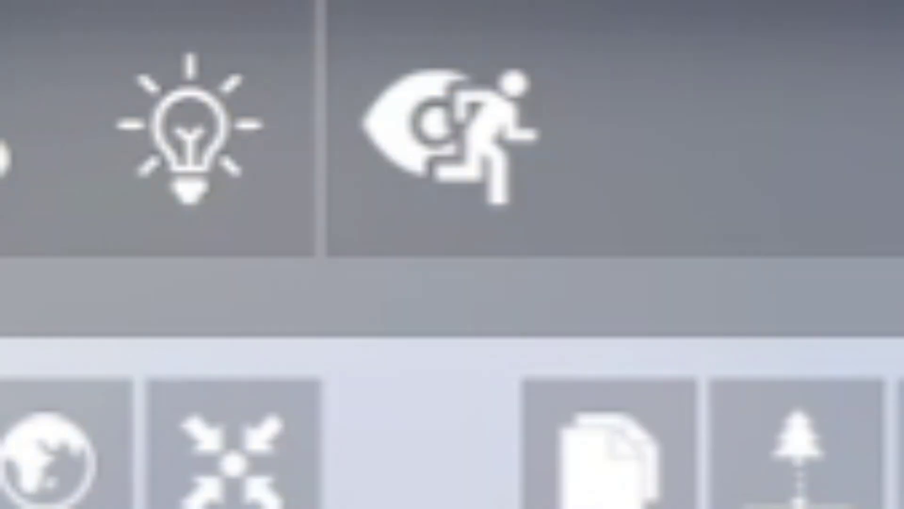
# Step: Enter play mode and use the wall switch to test whether it operates the door
pyautogui.click(529, 50)
pyautogui.press('w')
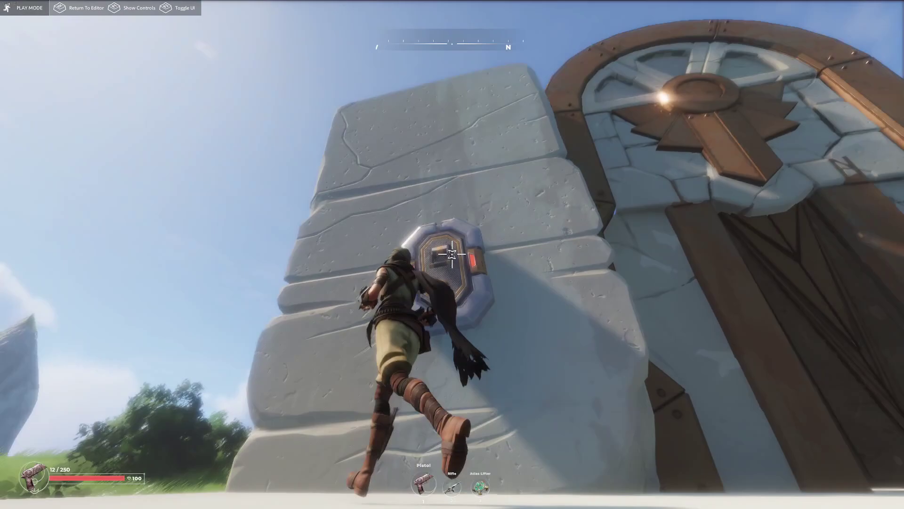
pyautogui.press('space')
pyautogui.press('f')
pyautogui.press('d')
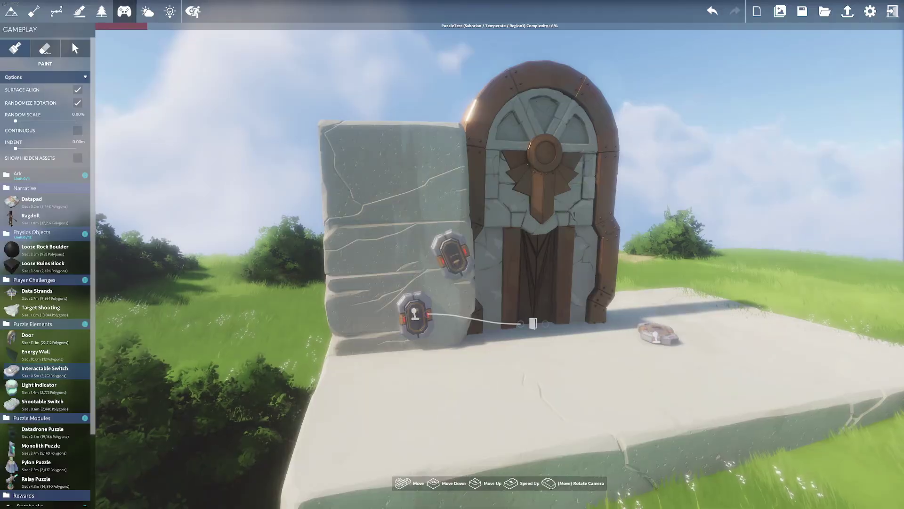
# Step: Connect the door's output to the input of the Interactable Switch lying on the platform
pyautogui.moveTo(453, 255); pyautogui.dragTo(471, 320, button='right')
pyautogui.press('w')
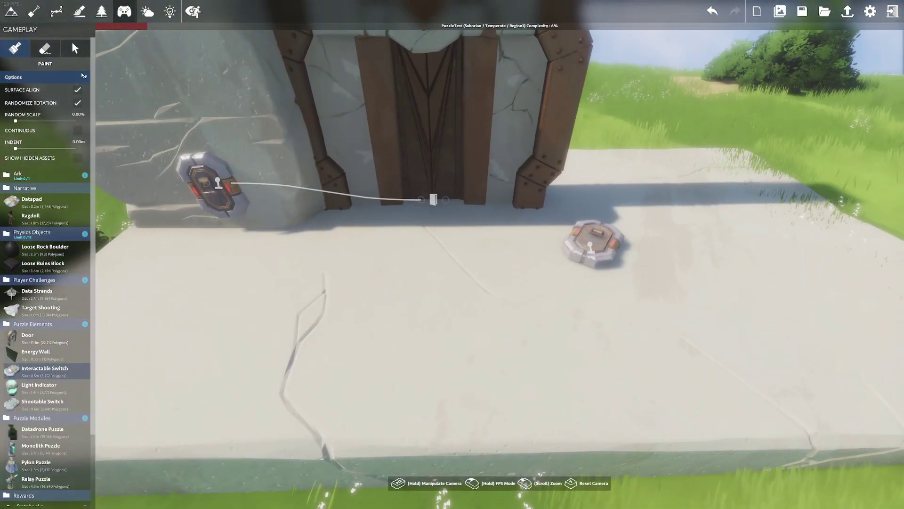
pyautogui.click(75, 48)
pyautogui.moveTo(579, 247); pyautogui.dragTo(506, 215)
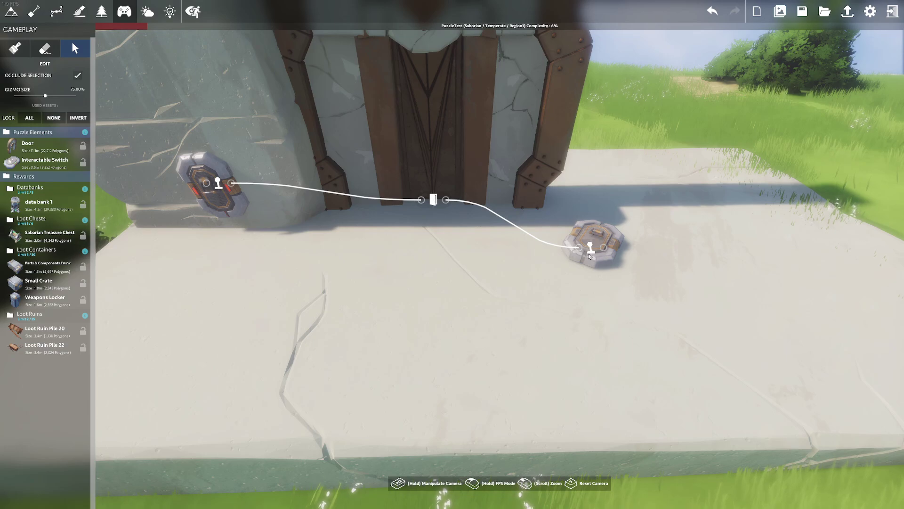
pyautogui.click(606, 231)
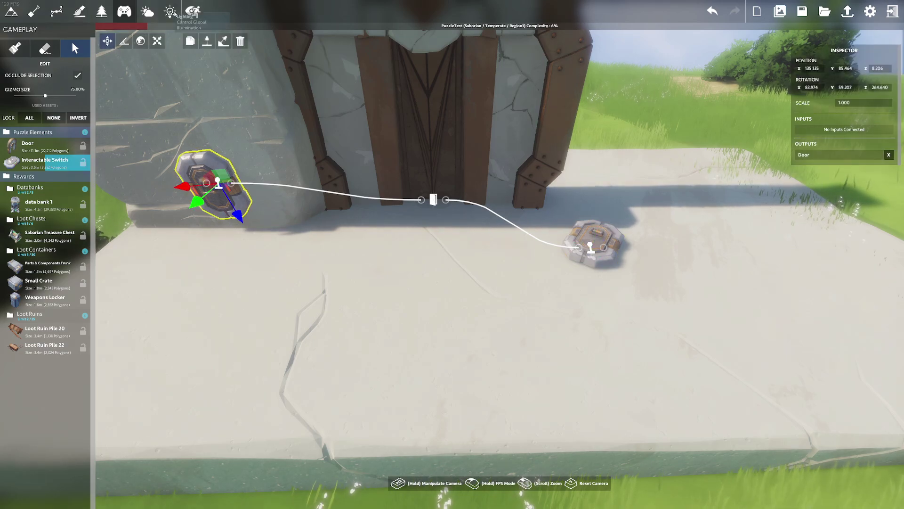
# Step: Test the chain in play mode by activating the wall switch and the floor switch, and return to the editor
pyautogui.moveTo(452, 254); pyautogui.dragTo(447, 202, button='right')
pyautogui.press('s')
pyautogui.click(193, 11)
pyautogui.click(426, 38)
pyautogui.press('w')
pyautogui.press('e')
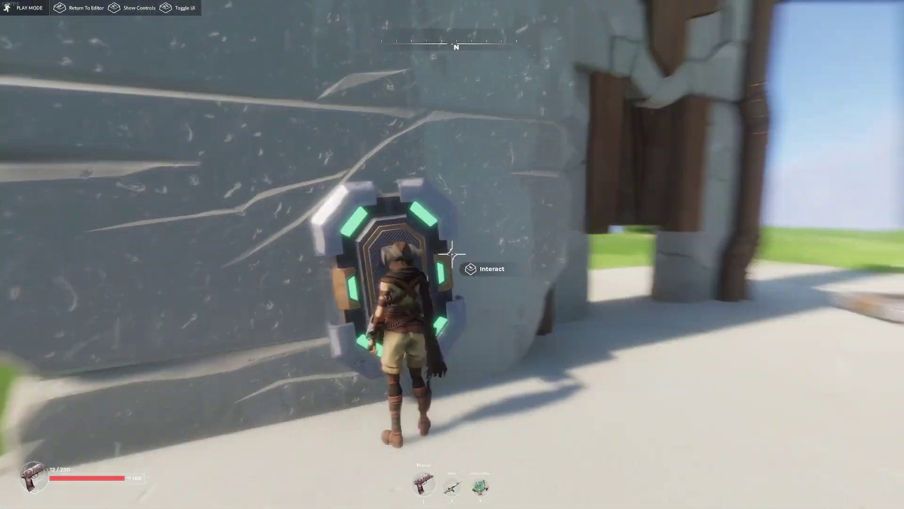
pyautogui.press('w')
pyautogui.press('e')
pyautogui.press('s')
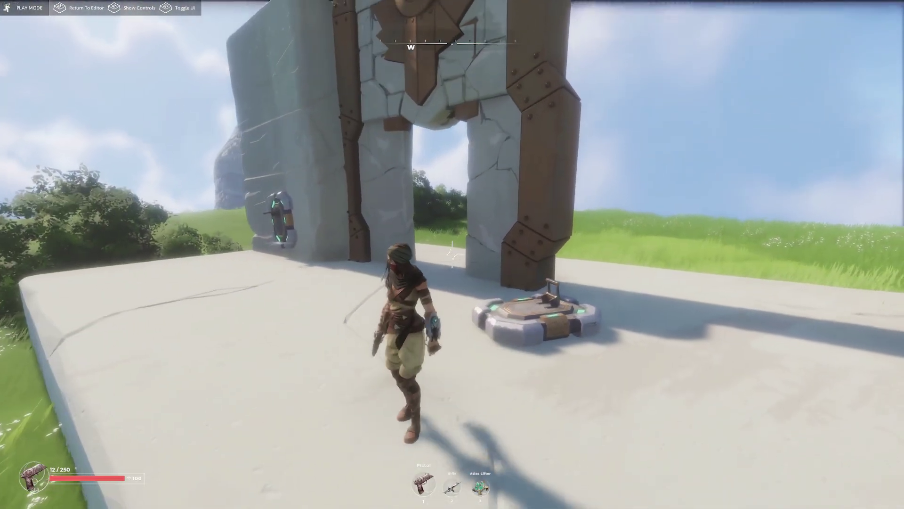
pyautogui.press('F5')
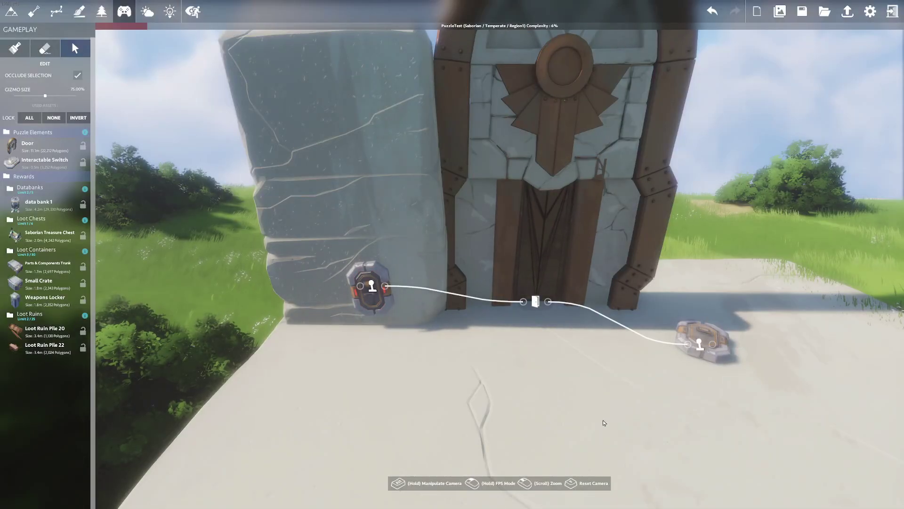
# Step: Enter play mode and run forward along the rock face to look around
pyautogui.press('F5')
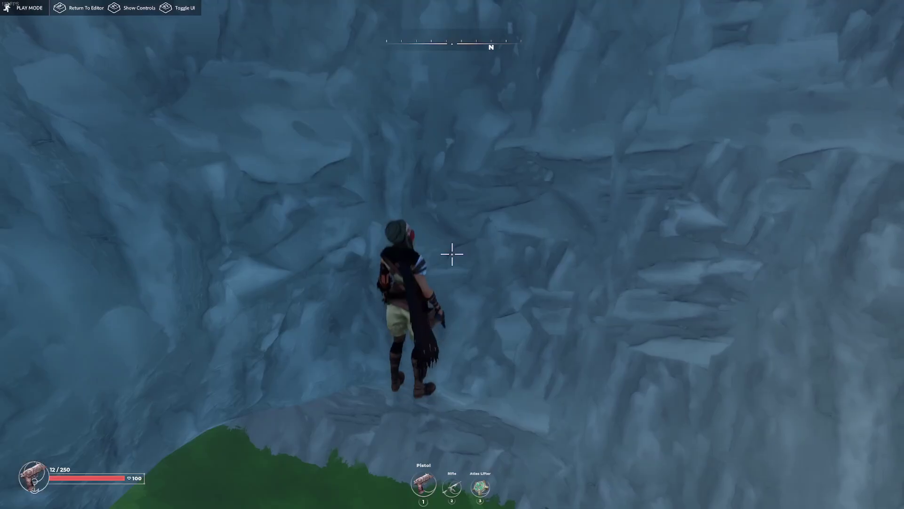
pyautogui.press('w')
pyautogui.press('w')
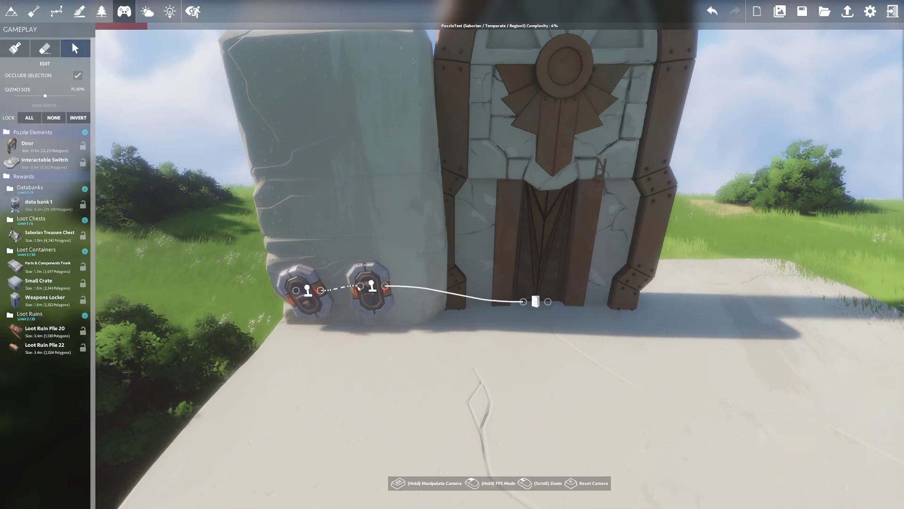
# Step: Connect the outer wall switch to the one wired to the door, and activate both in order in play mode
pyautogui.moveTo(359, 288); pyautogui.dragTo(360, 287)
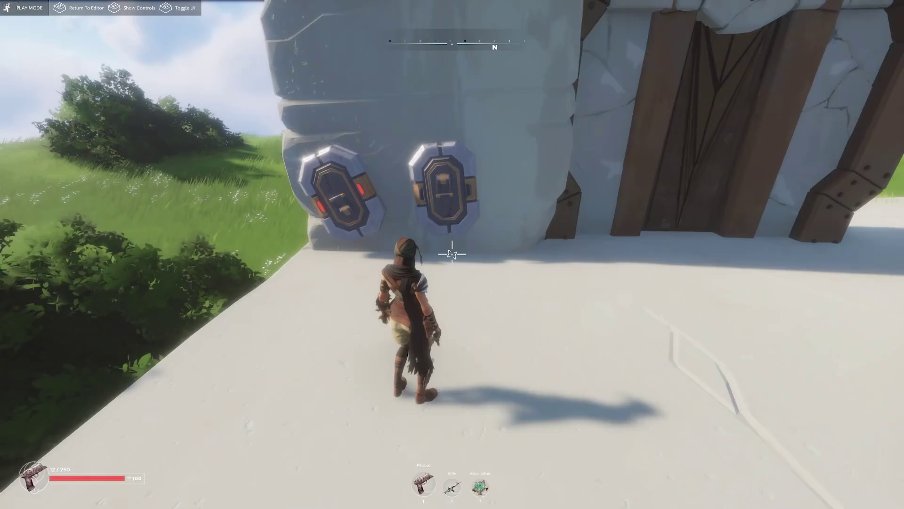
pyautogui.press('w')
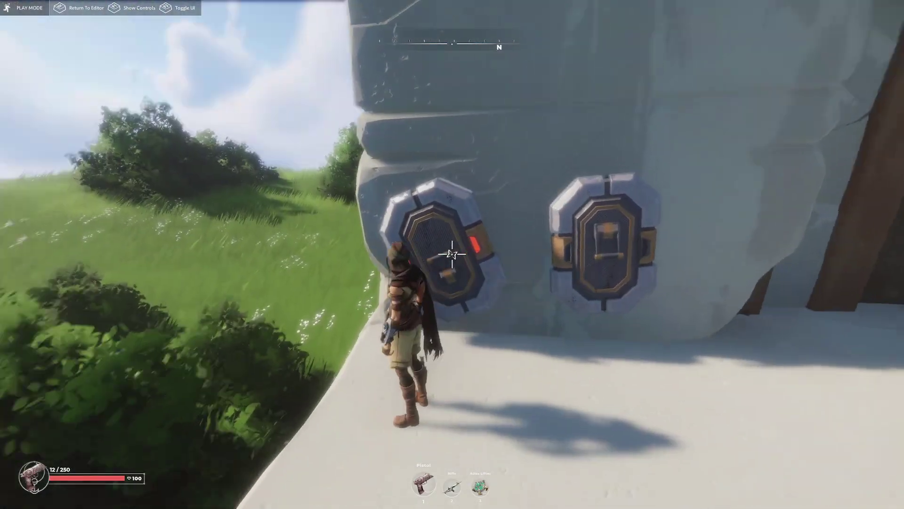
pyautogui.press('e')
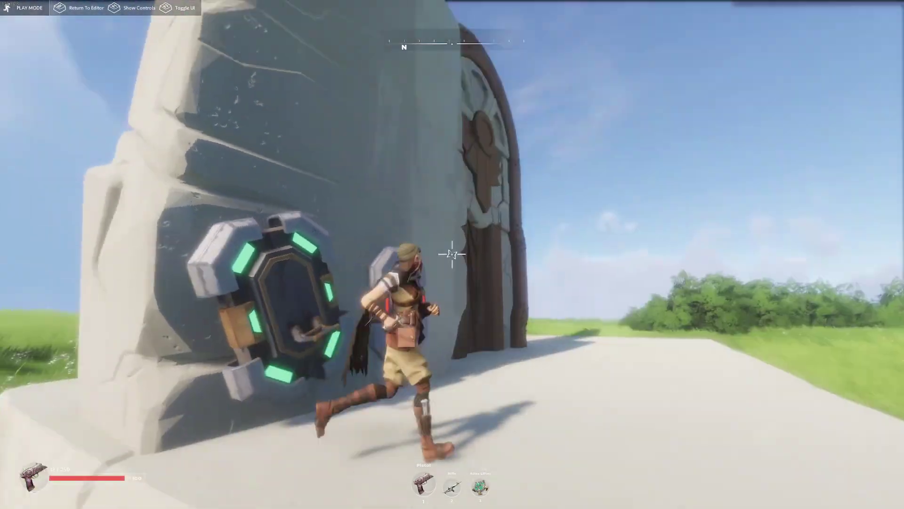
pyautogui.press('w')
pyautogui.press('e')
pyautogui.press('s')
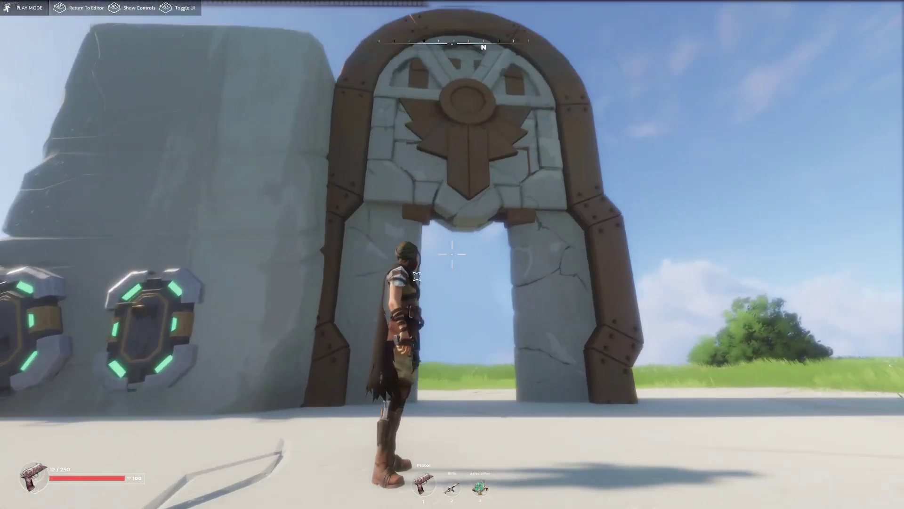
pyautogui.press('Escape')
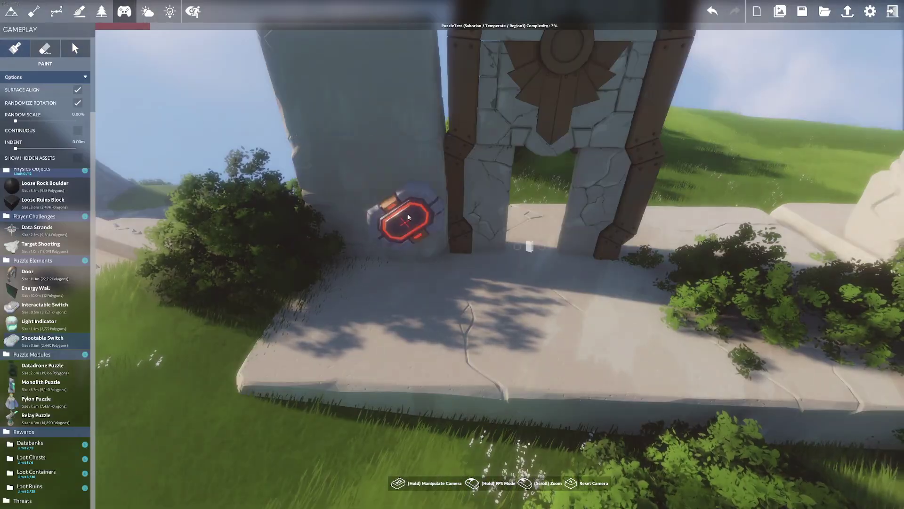
# Step: Place a Shootable Switch on the upright block, shoot the upper switch in play mode, and walk to the door
pyautogui.click(408, 214)
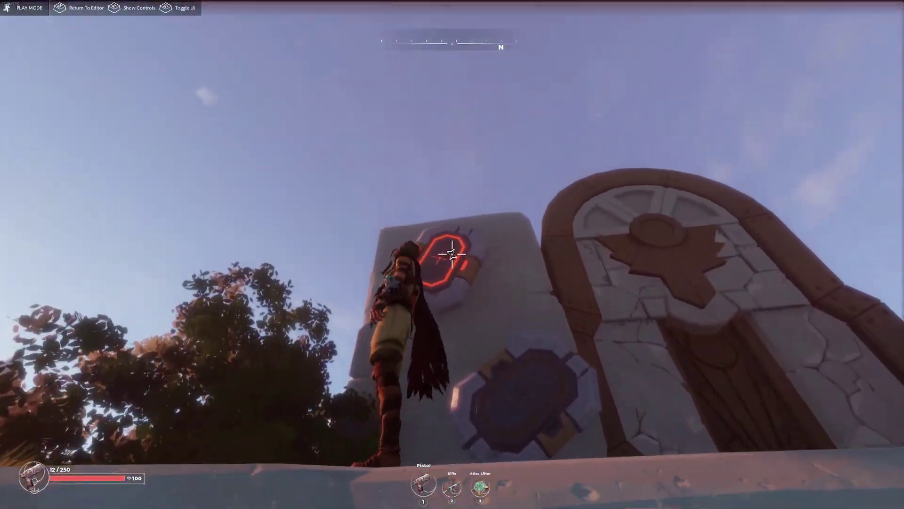
pyautogui.click(453, 255)
pyautogui.press('w')
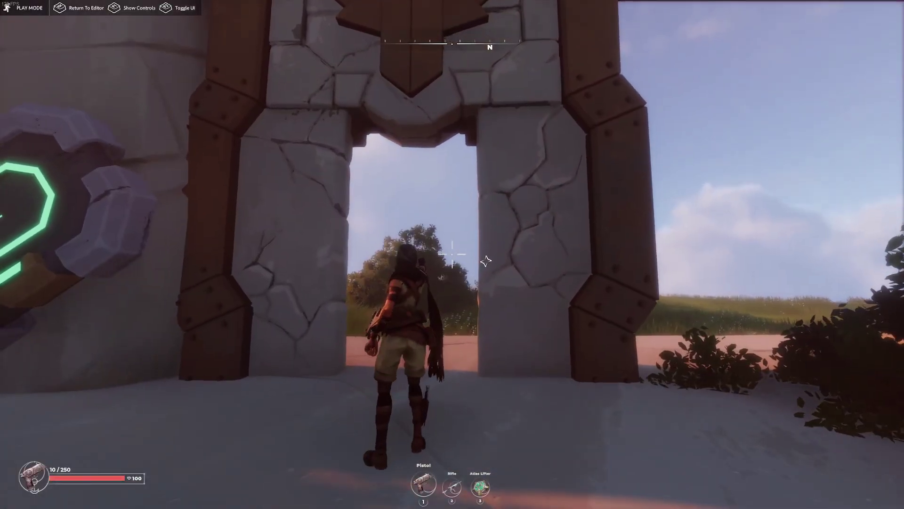
pyautogui.press('w')
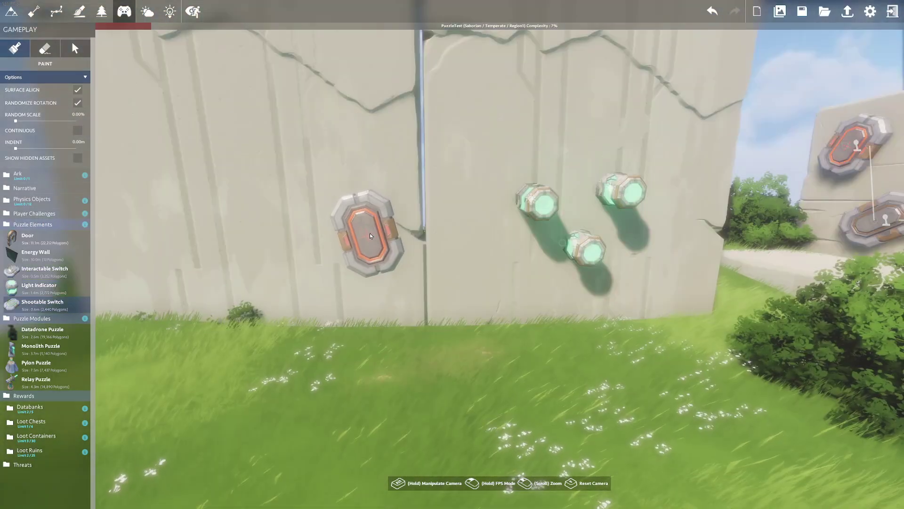
# Step: Add another Shootable Switch to the tall wall with the light indicators and shoot the switches in play mode
pyautogui.click(248, 198)
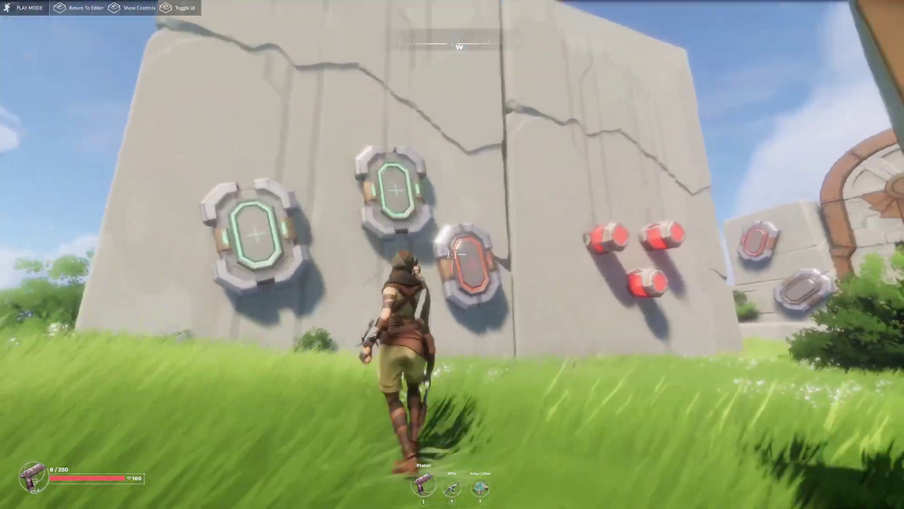
pyautogui.click(452, 254)
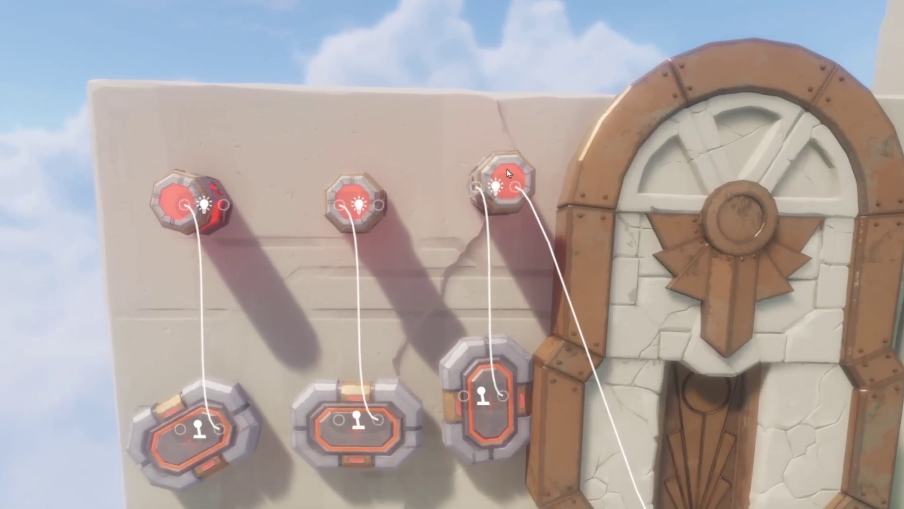
# Step: Select the light indicator nearest the door and test the door puzzle by shooting the upright switch in play mode
pyautogui.click(508, 173)
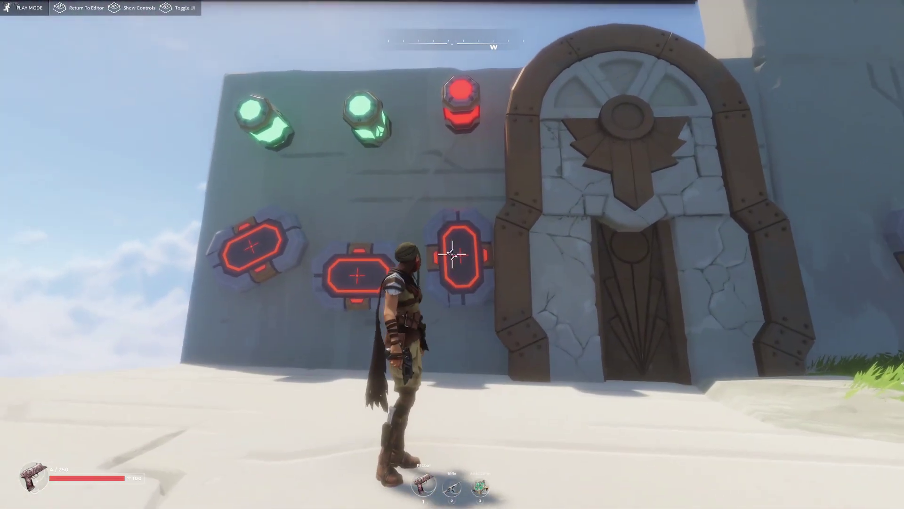
pyautogui.click(453, 255)
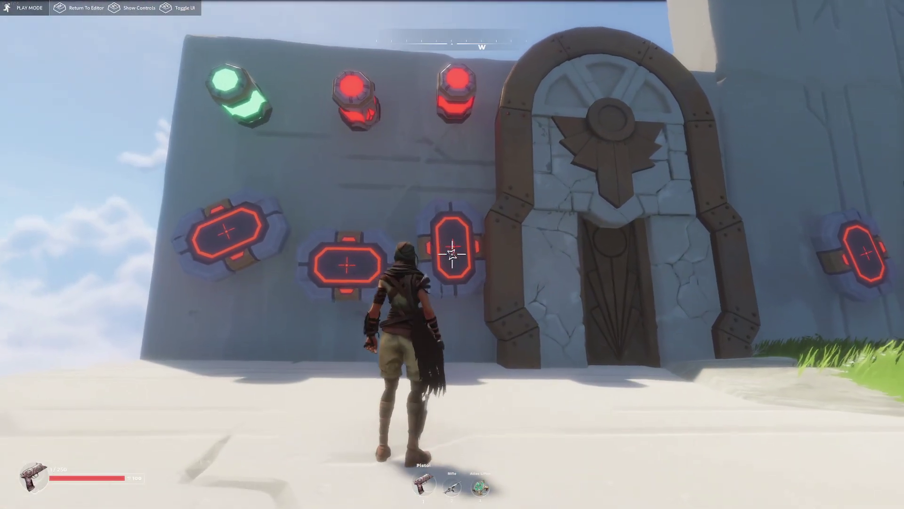
pyautogui.click(452, 254)
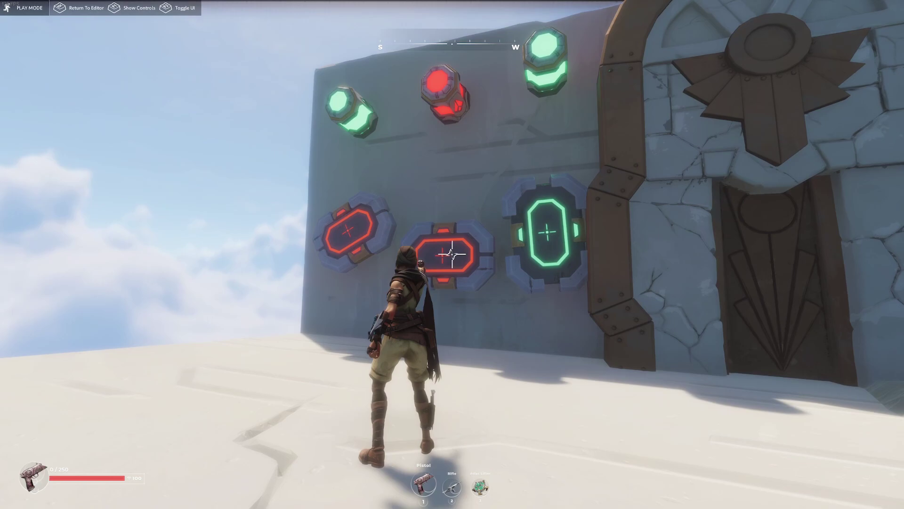
# Step: Swap weapons in play mode, shoot the middle switch, and move forward to check the door puzzle
pyautogui.press('a')
pyautogui.press('1')
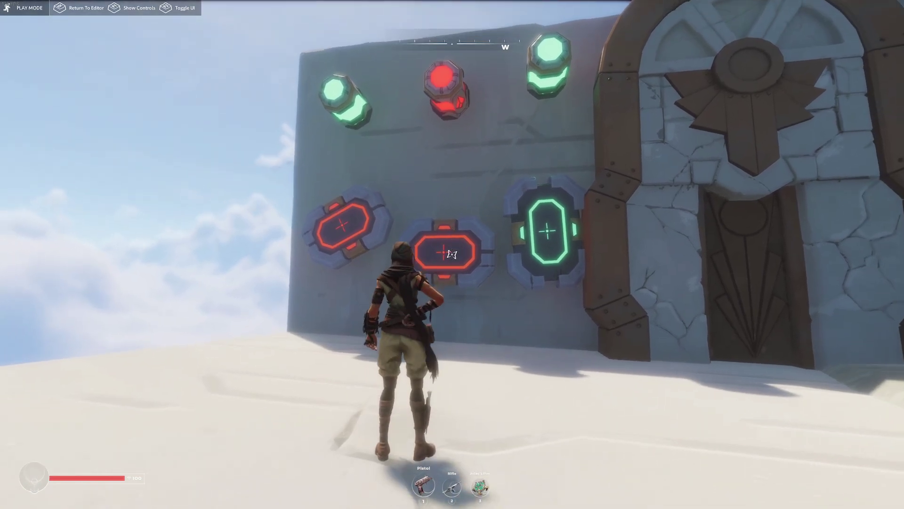
pyautogui.press('1')
pyautogui.press('a')
pyautogui.press('s')
pyautogui.press('2')
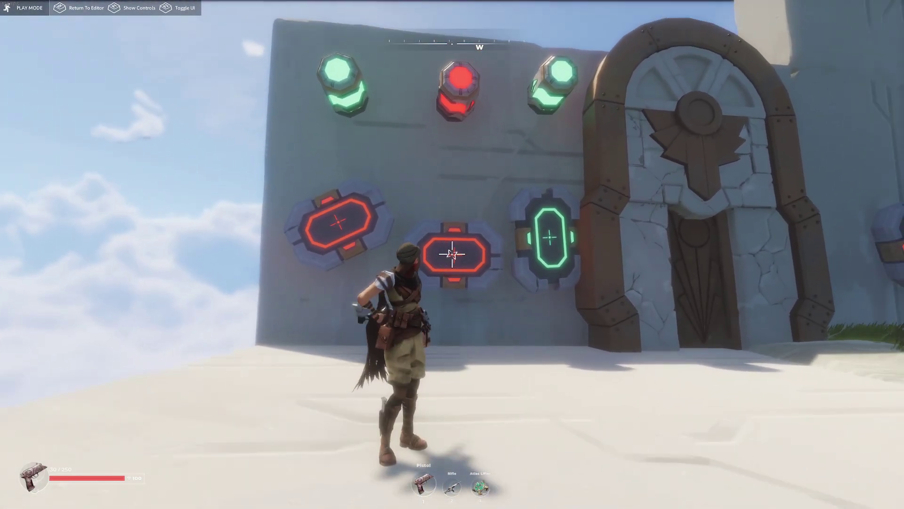
pyautogui.click(452, 254)
pyautogui.press('w')
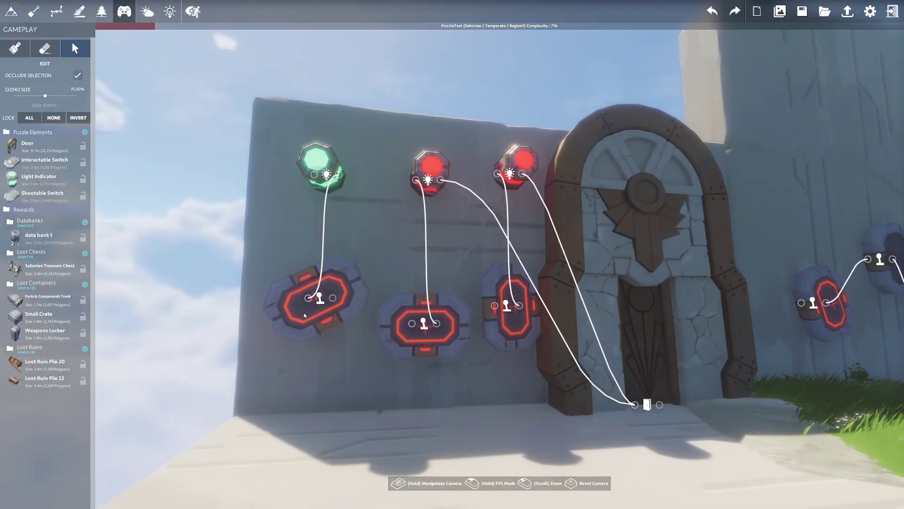
# Step: Rewire the tilted shootable switch so its output feeds the light indicator above it, and link that indicator to the door
pyautogui.click(303, 313)
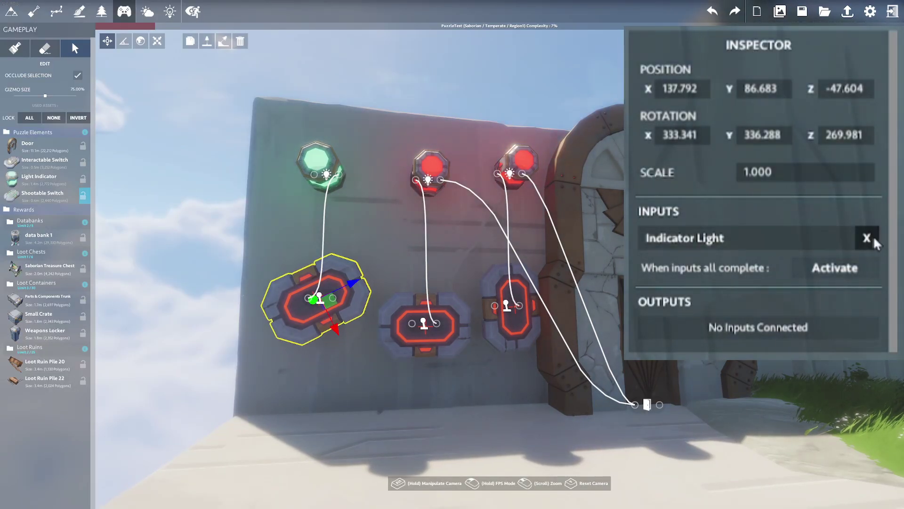
pyautogui.moveTo(319, 333); pyautogui.dragTo(313, 175)
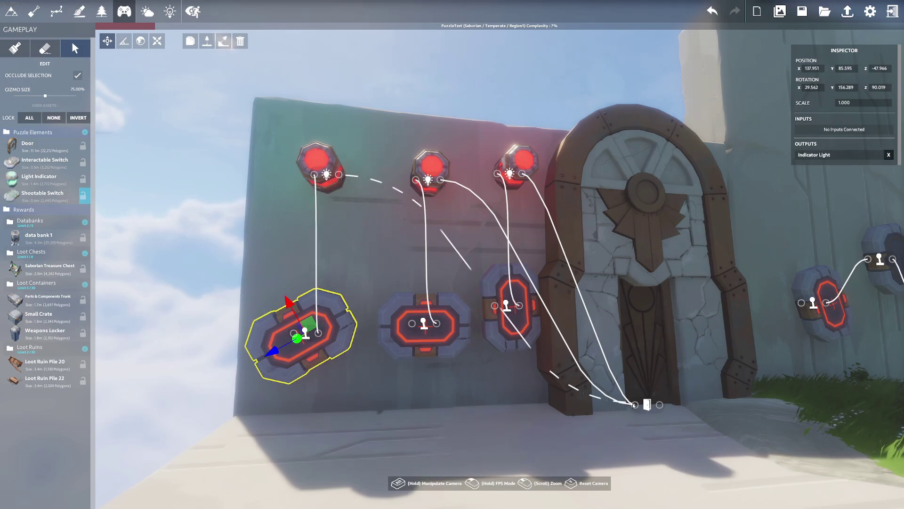
pyautogui.moveTo(634, 406); pyautogui.dragTo(635, 405)
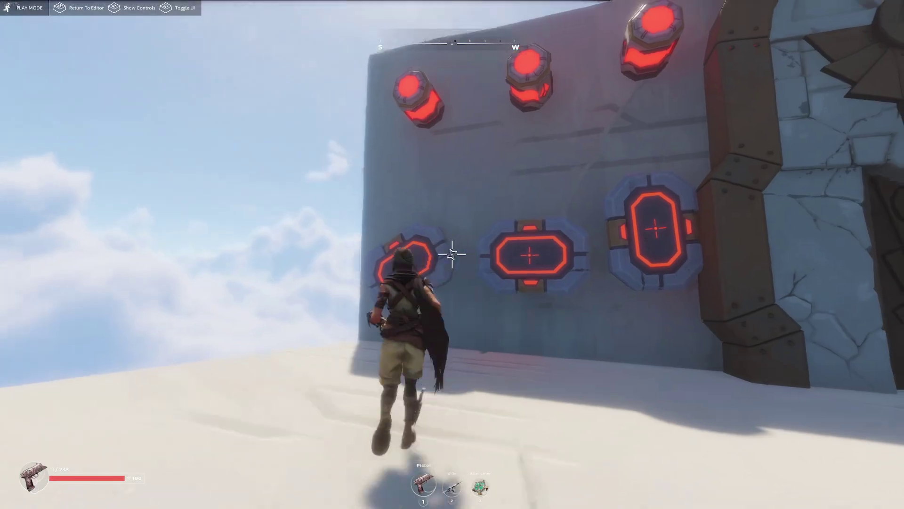
# Step: Test the door puzzle in play mode by shooting the three switches beneath the light indicators, and return to the editor
pyautogui.press('w')
pyautogui.click(452, 254)
pyautogui.click(452, 254)
pyautogui.click(452, 255)
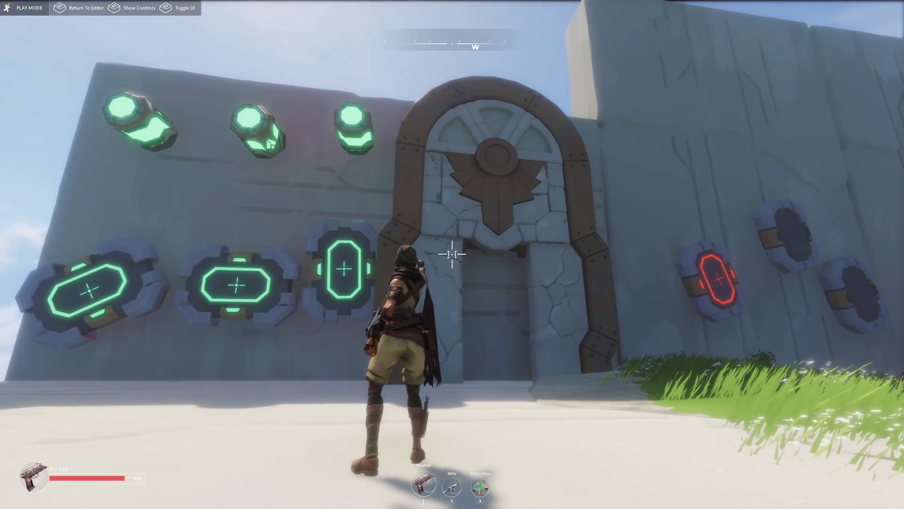
pyautogui.press('p')
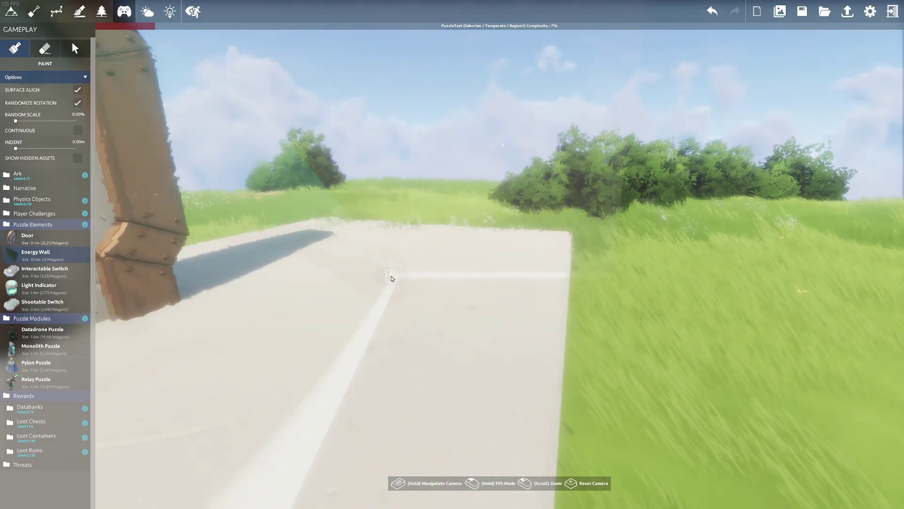
# Step: Test the Energy Wall across the stone path by moving against it in play mode
pyautogui.press('p')
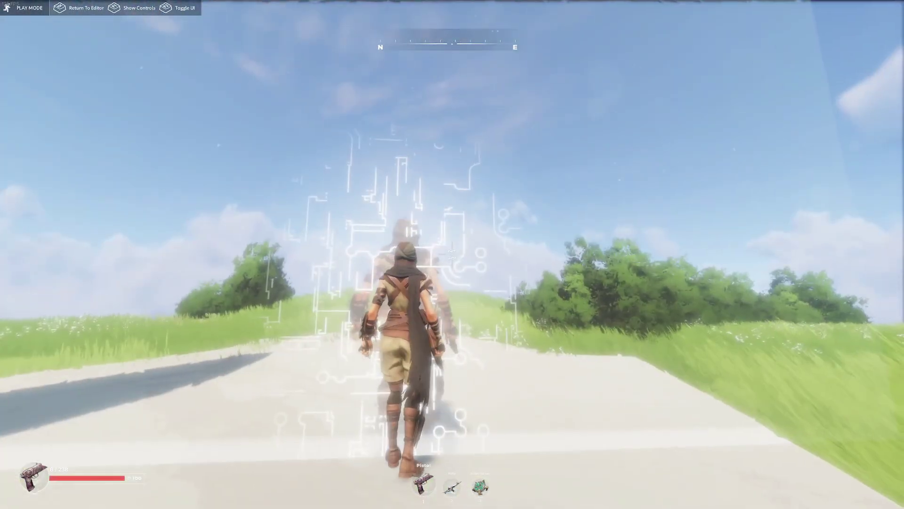
pyautogui.press('a')
pyautogui.press('d')
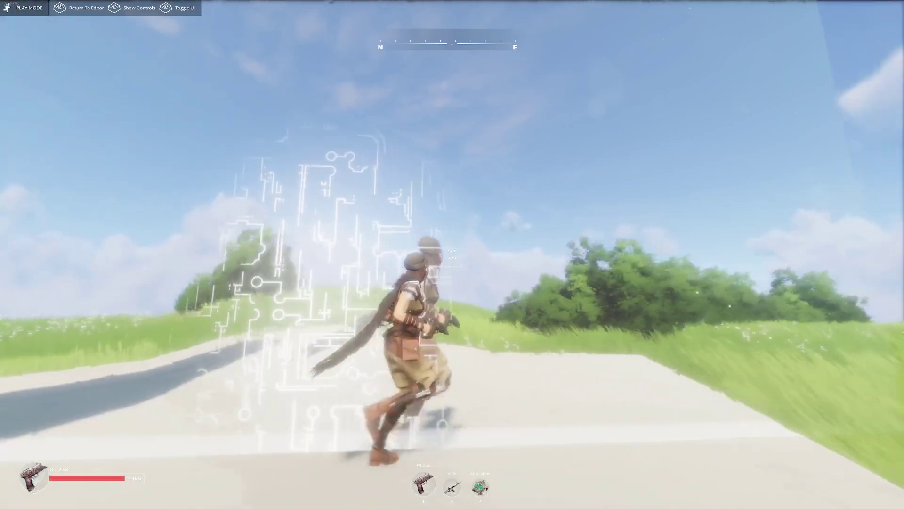
pyautogui.press('p')
# Step: Interact with the floor switch in play mode, run towards the Energy Wall, and return to the editor
pyautogui.press('p')
pyautogui.press('w')
pyautogui.press('e')
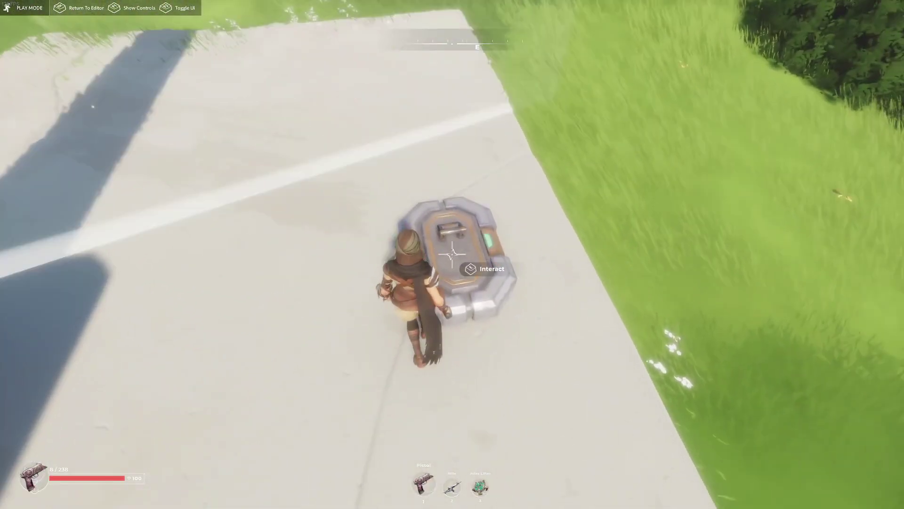
pyautogui.press('w')
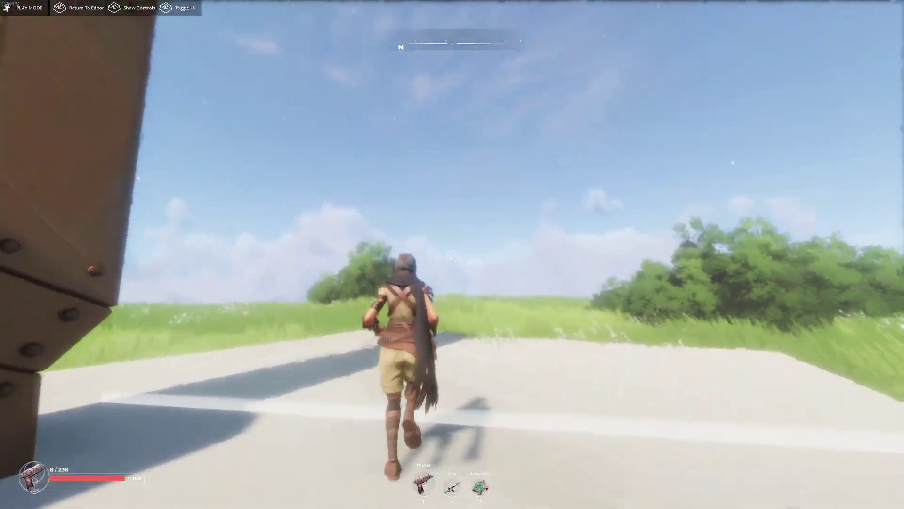
pyautogui.press('d')
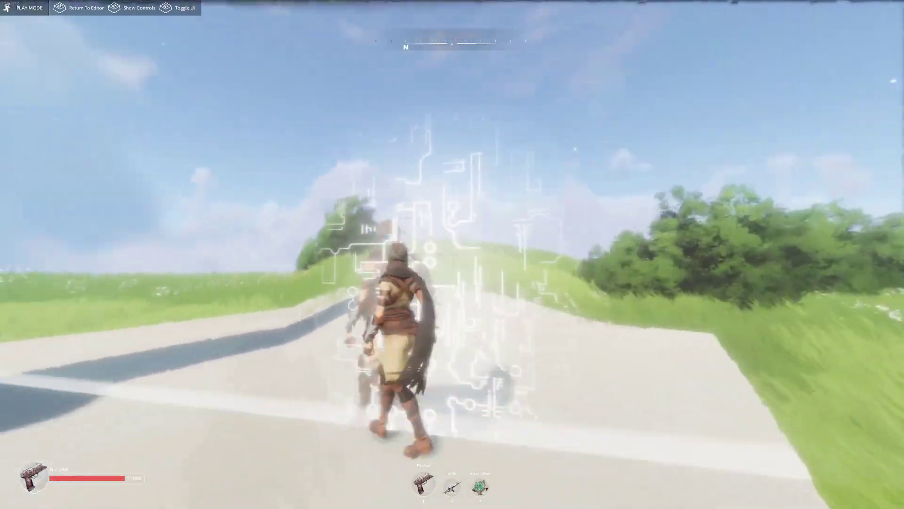
pyautogui.press('p')
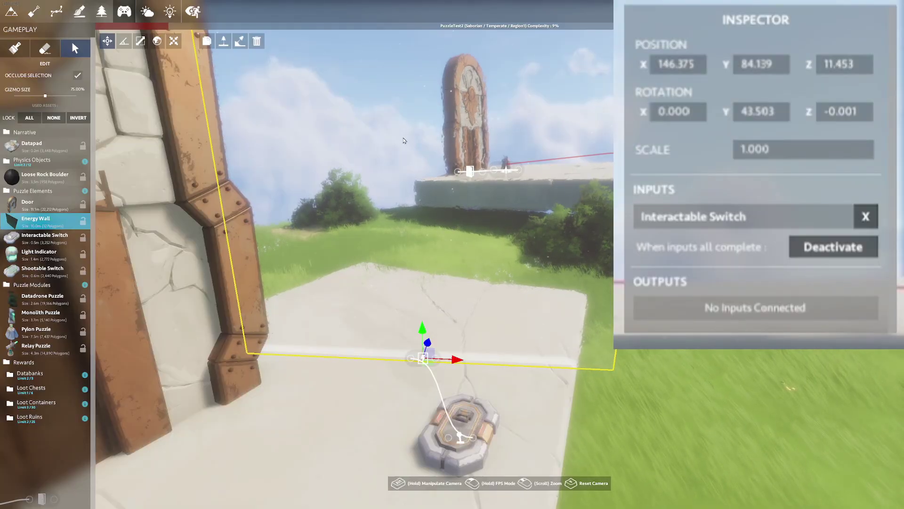
# Step: Toggle the Energy Wall's action for completed inputs between Activate and Deactivate
pyautogui.click(817, 249)
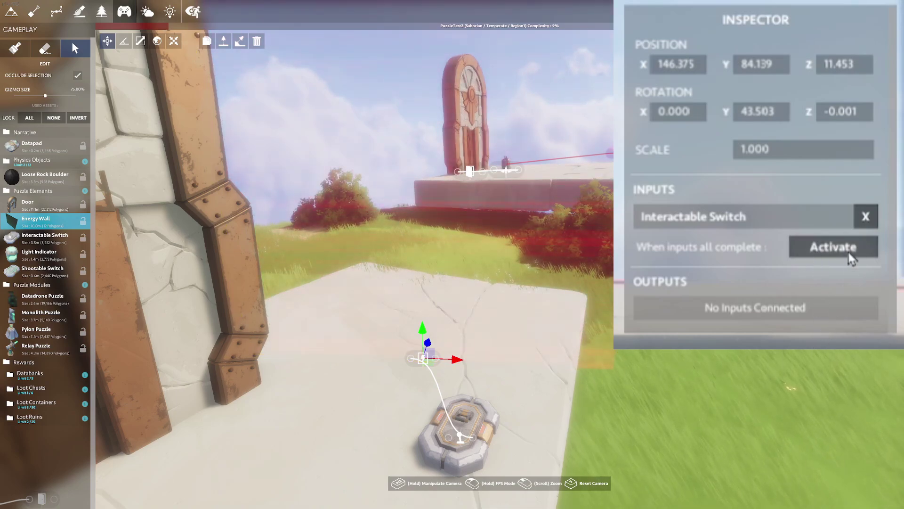
pyautogui.click(849, 255)
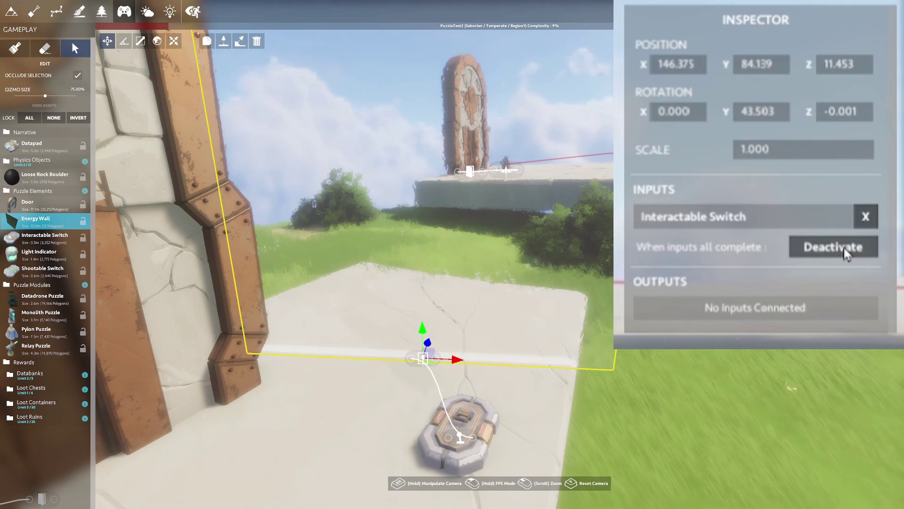
pyautogui.click(844, 249)
pyautogui.click(844, 249)
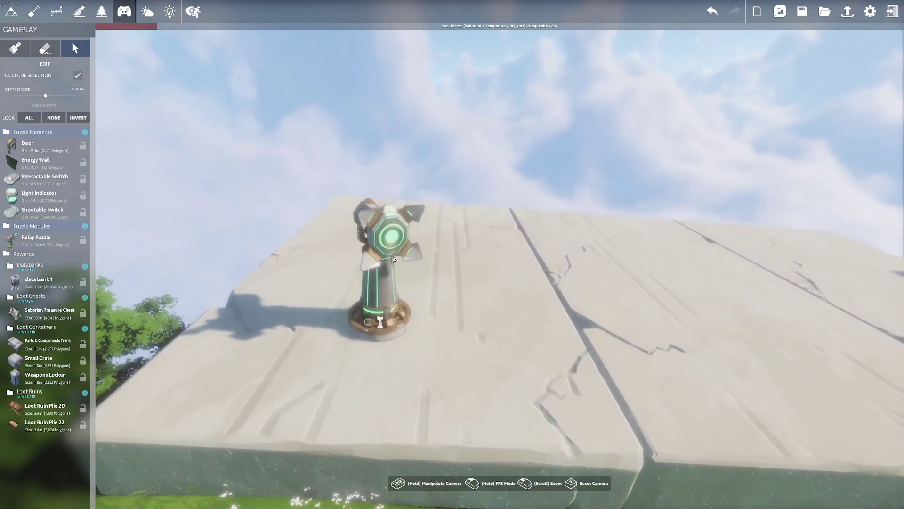
# Step: Add a Receiver to the Relay Puzzle and move it to the far end of the stone platform
pyautogui.click(394, 259)
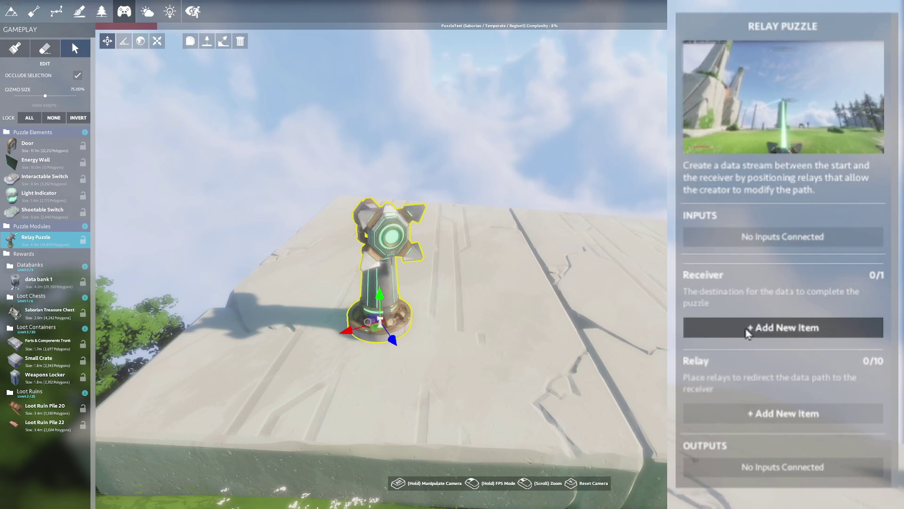
pyautogui.click(748, 328)
pyautogui.click(250, 312)
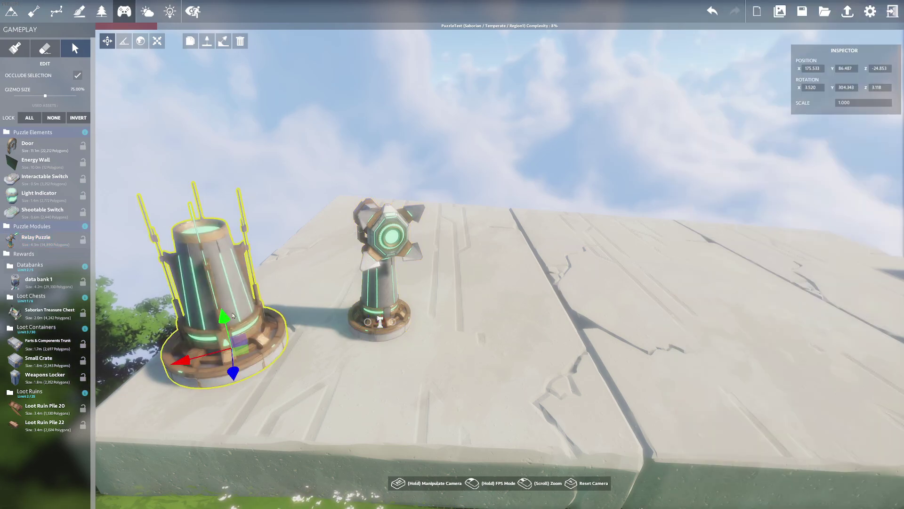
pyautogui.moveTo(249, 311); pyautogui.dragTo(270, 303, button='right')
pyautogui.moveTo(271, 303); pyautogui.dragTo(574, 251)
pyautogui.moveTo(599, 217); pyautogui.dragTo(614, 212)
# Step: Add a relay to the Relay Puzzle and position it on the platform between the start and the receiver
pyautogui.moveTo(614, 212); pyautogui.dragTo(450, 258, button='right')
pyautogui.click(36, 239)
pyautogui.click(844, 240)
pyautogui.click(311, 276)
pyautogui.moveTo(278, 315); pyautogui.dragTo(360, 298)
pyautogui.moveTo(401, 306); pyautogui.dragTo(431, 347)
# Step: Add a second relay to the Relay Puzzle and place it near the platform's back edge
pyautogui.click(36, 239)
pyautogui.click(844, 250)
pyautogui.moveTo(282, 250); pyautogui.dragTo(365, 266)
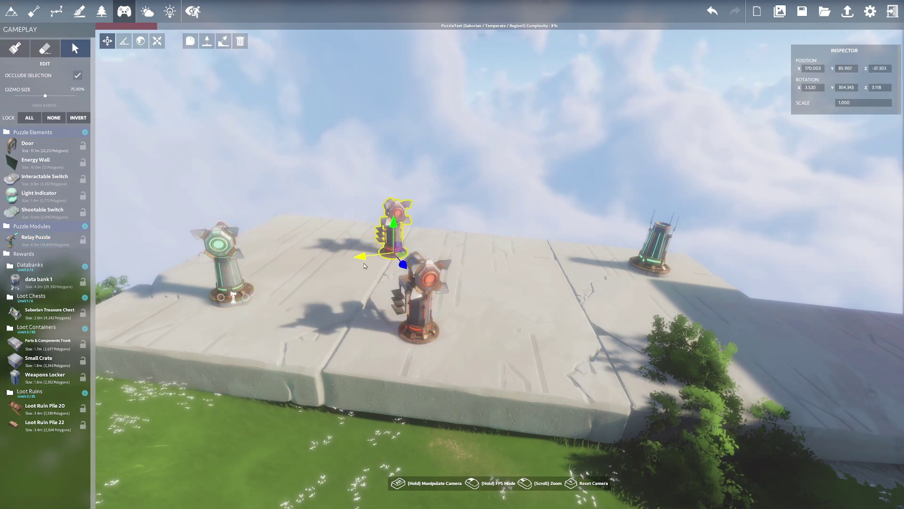
# Step: Test the Relay Puzzle in play mode by aiming a relay's data beam at the receiver, and return to the editor
pyautogui.scroll(-3, 321, 178)
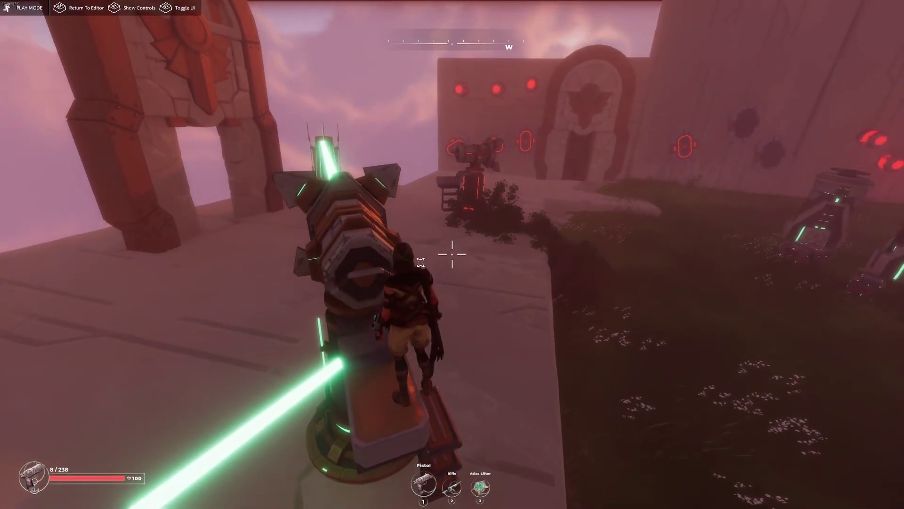
pyautogui.press('w')
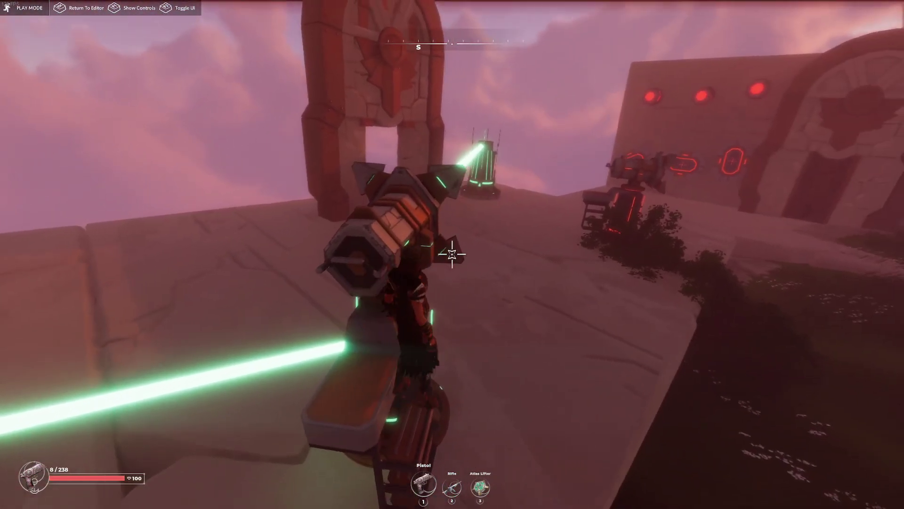
pyautogui.press('Escape')
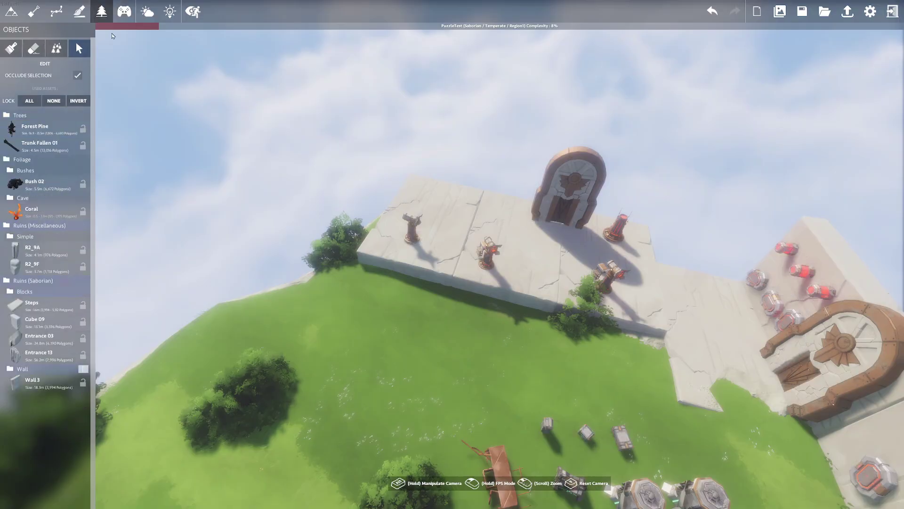
# Step: Duplicate the Wall 3 slabs beneath the relays and move the copy past the platform's free end
pyautogui.click(429, 223)
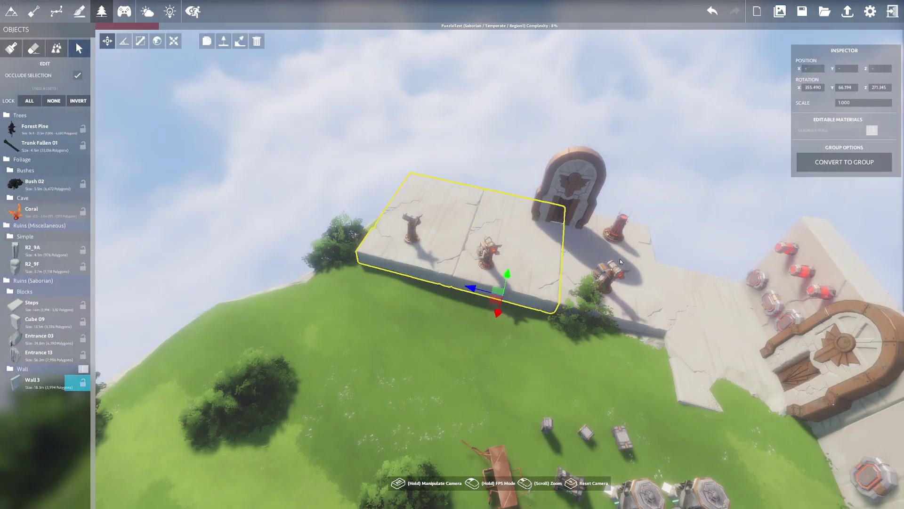
pyautogui.keyDown('shift'); pyautogui.click(577, 251); pyautogui.keyUp('shift')
pyautogui.moveTo(568, 313); pyautogui.dragTo(333, 257)
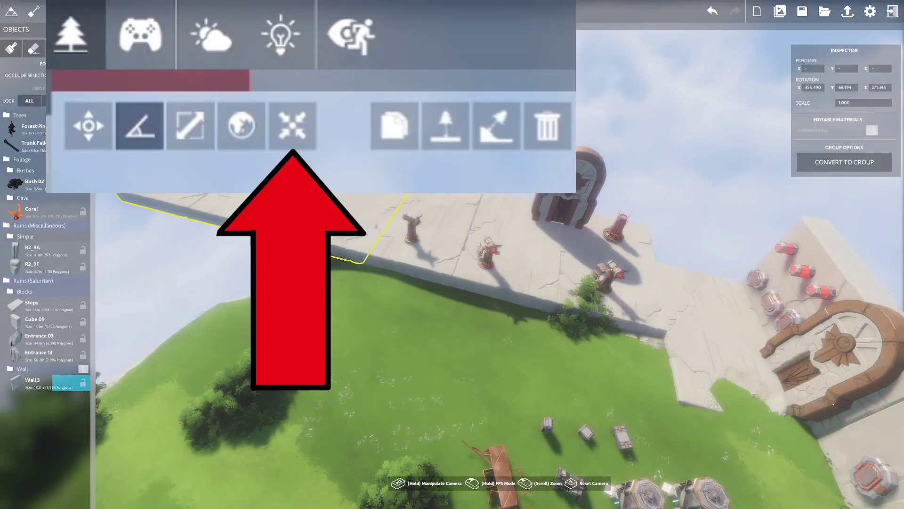
pyautogui.moveTo(333, 257); pyautogui.dragTo(457, 253, button='right')
pyautogui.moveTo(567, 218); pyautogui.dragTo(410, 223)
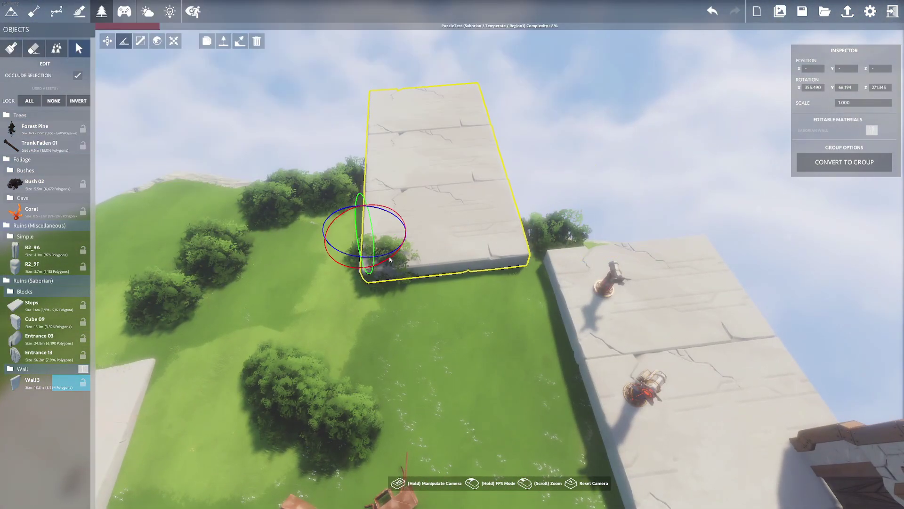
# Step: Try rotating the copied wall slabs, undo the rotation, and centre the transform gizmo on the selection
pyautogui.moveTo(390, 259); pyautogui.dragTo(417, 168)
pyautogui.hotkey('ctrl', 'z')
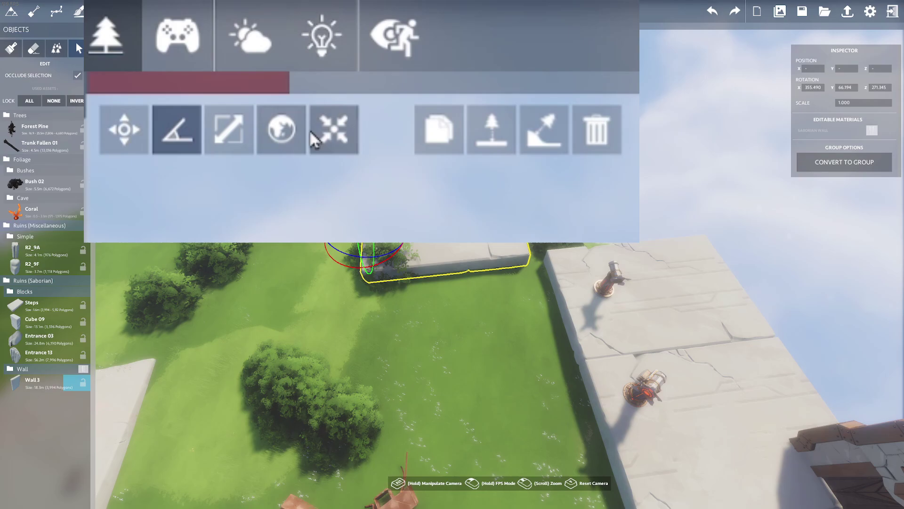
pyautogui.click(331, 132)
pyautogui.moveTo(406, 158); pyautogui.dragTo(377, 164, button='right')
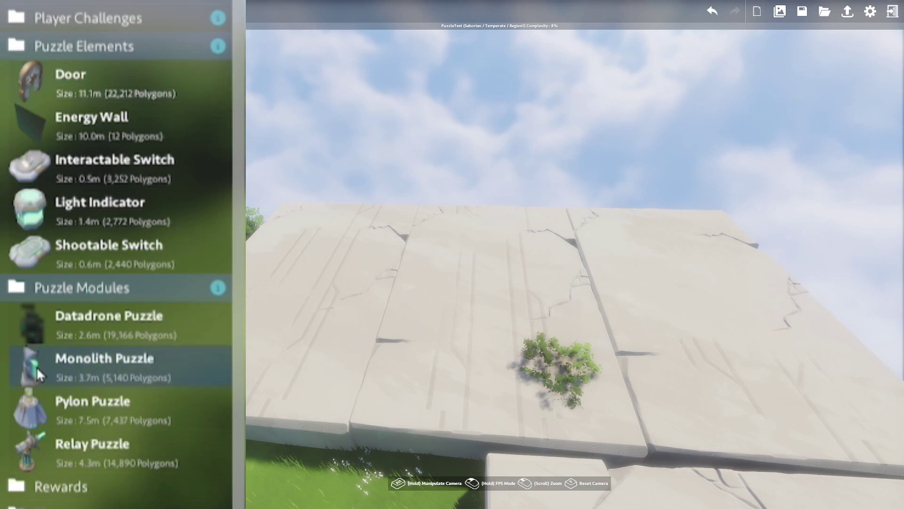
# Step: Place a Monolith Puzzle on the stone platform and move its arrow console onto the neighbouring slab
pyautogui.click(342, 288)
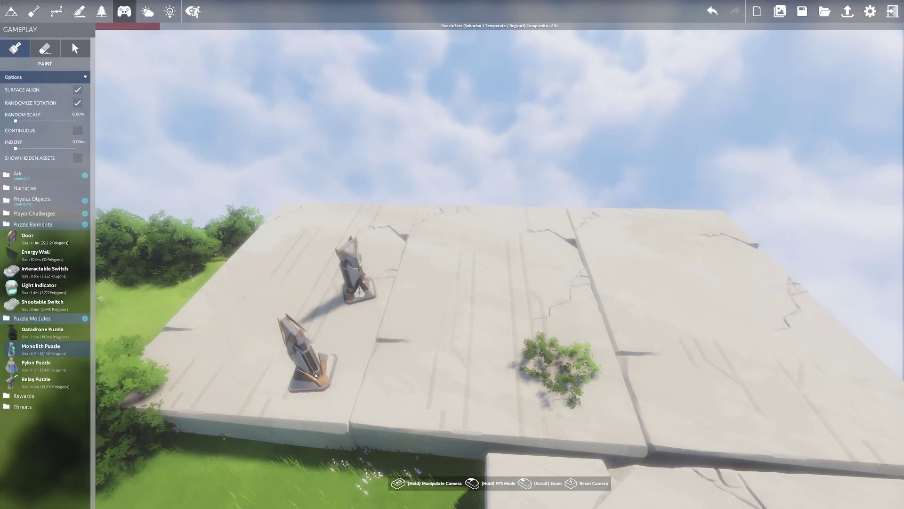
pyautogui.click(75, 48)
pyautogui.click(357, 280)
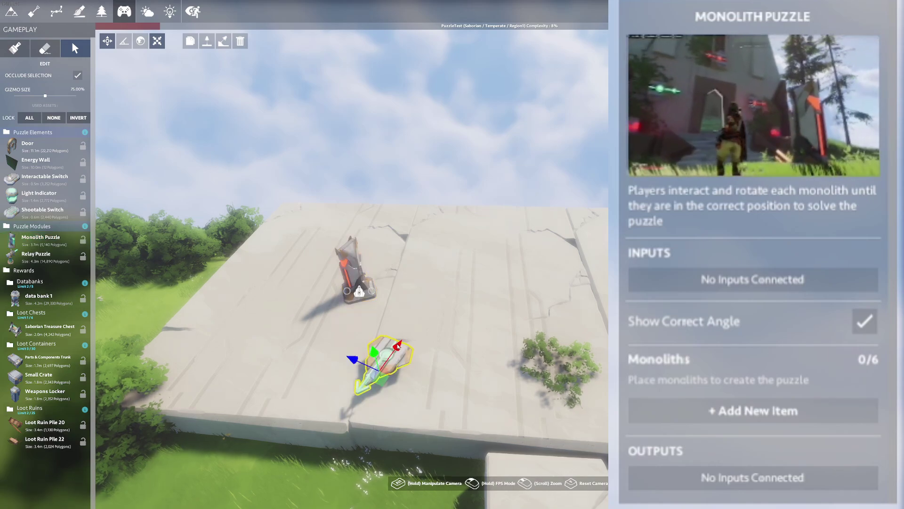
pyautogui.moveTo(397, 347); pyautogui.dragTo(463, 262)
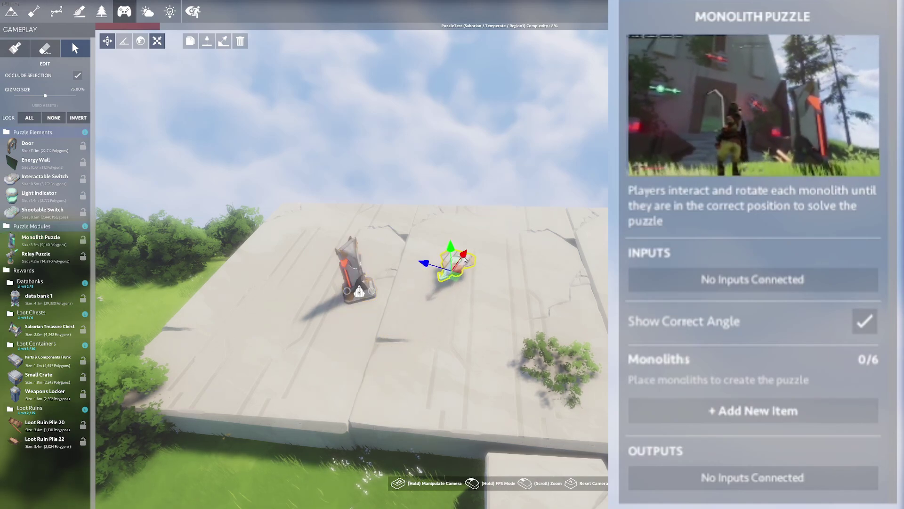
pyautogui.click(465, 260)
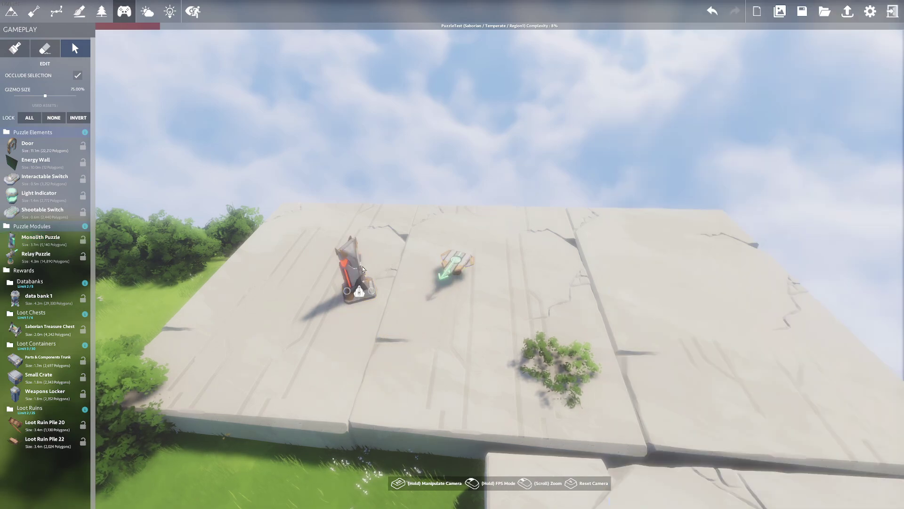
pyautogui.click(354, 268)
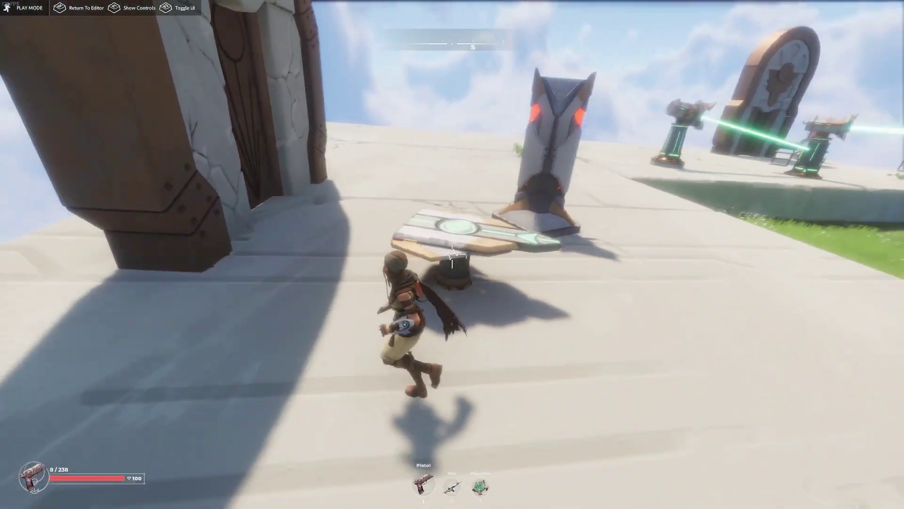
# Step: Inspect the arrow console and the monolith beside the door from several sides in play mode
pyautogui.press('s')
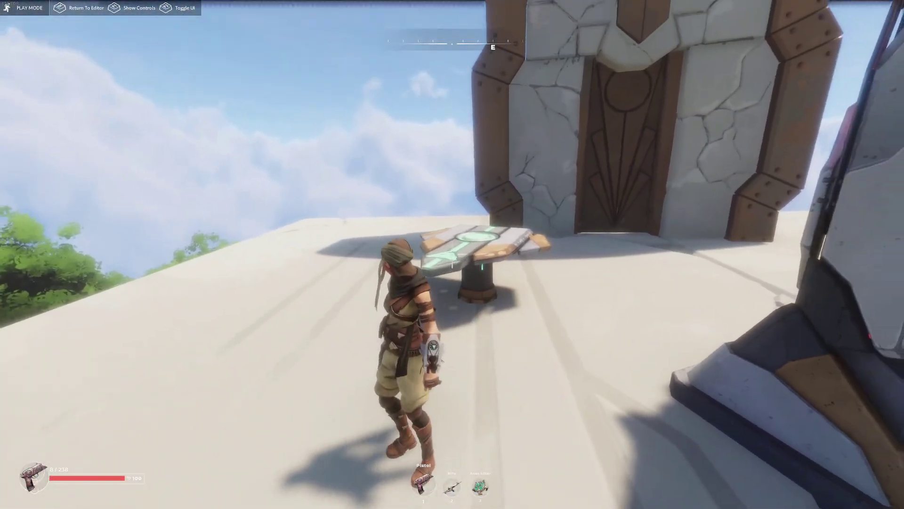
pyautogui.press('s')
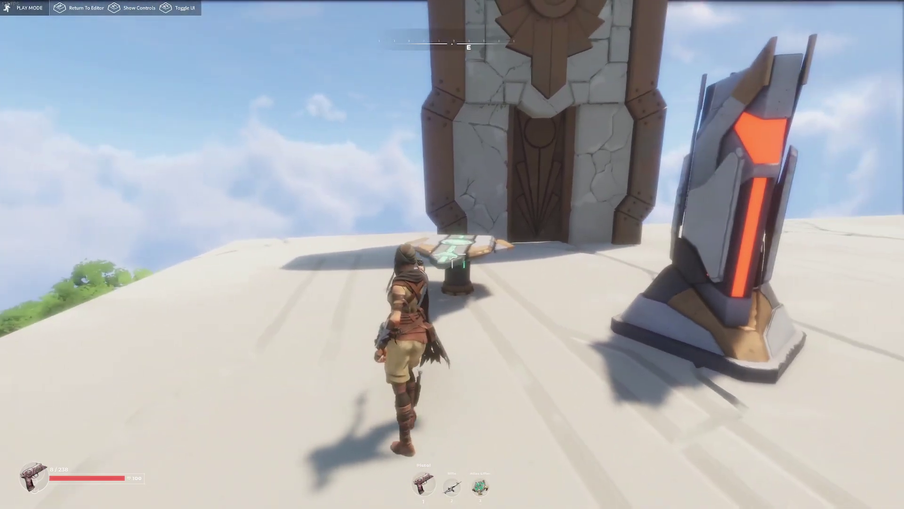
pyautogui.press('a')
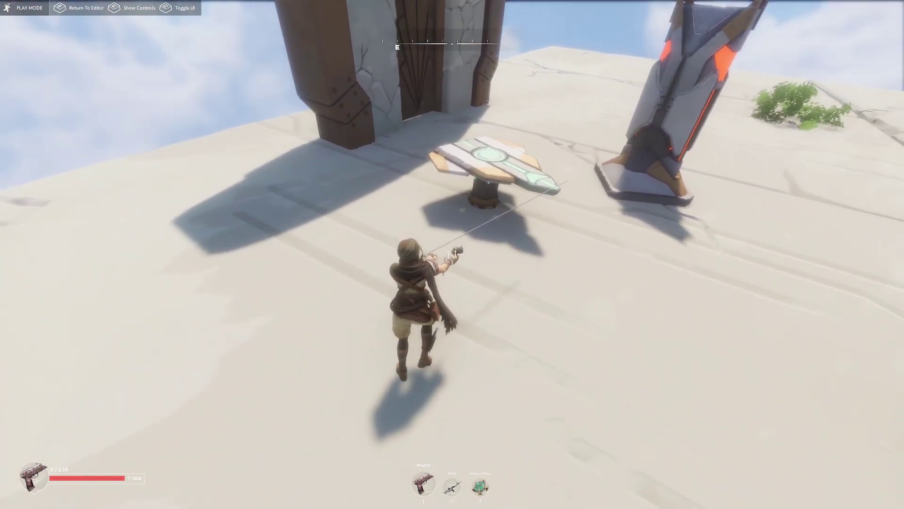
pyautogui.press('w')
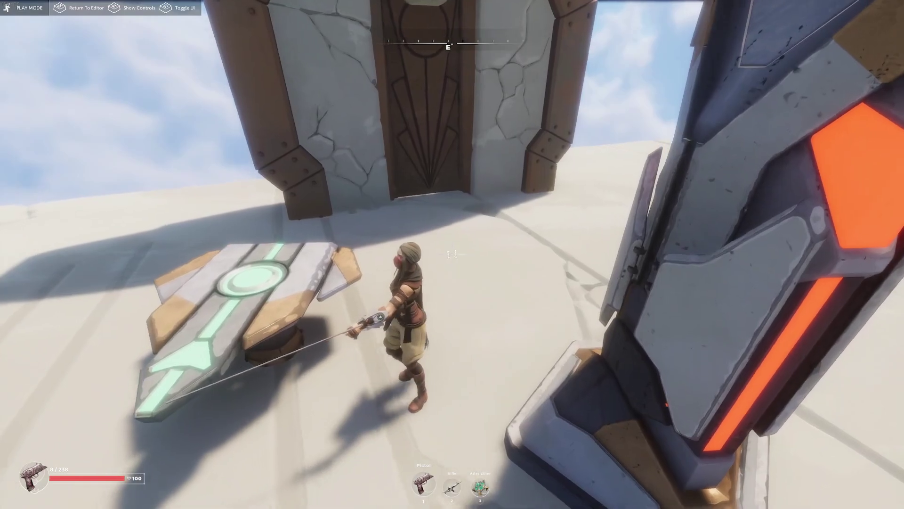
pyautogui.press('s')
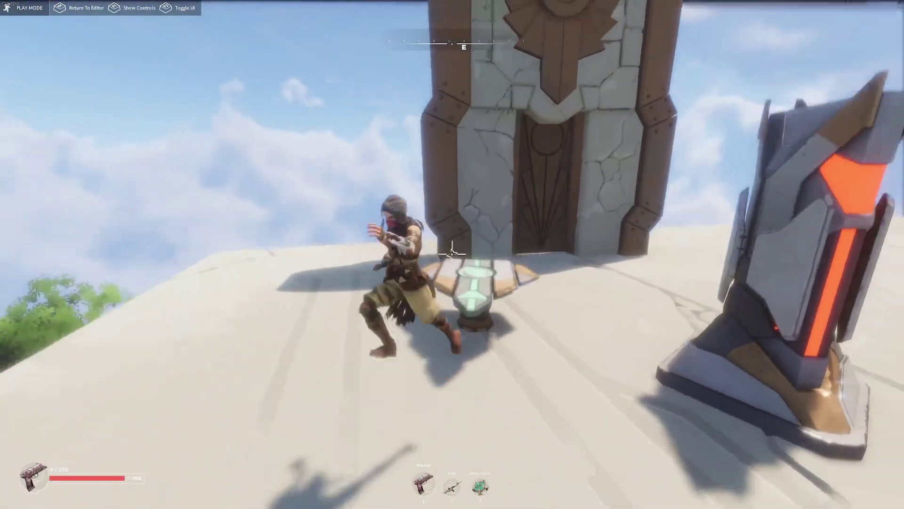
# Step: Test the arrow console in play mode by shooting it repeatedly to turn its arrow, and return to the editor
pyautogui.click(452, 254)
pyautogui.press('s')
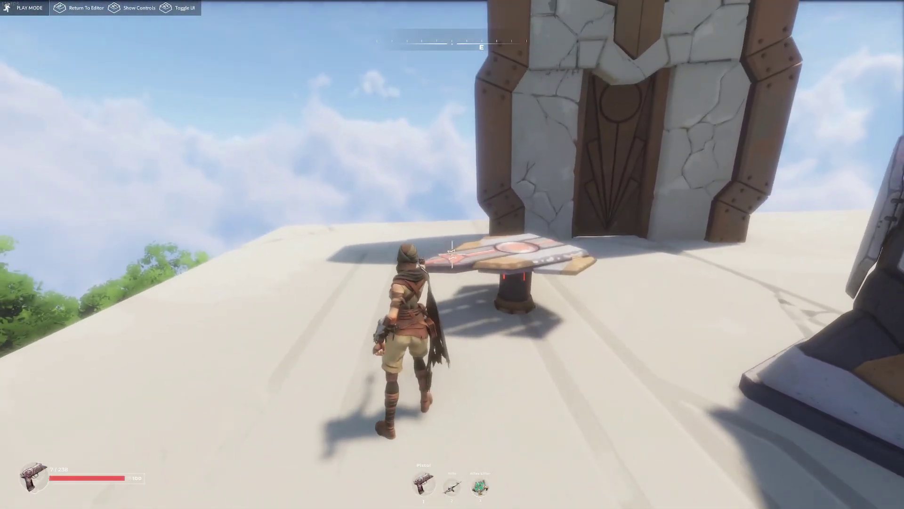
pyautogui.click(452, 255)
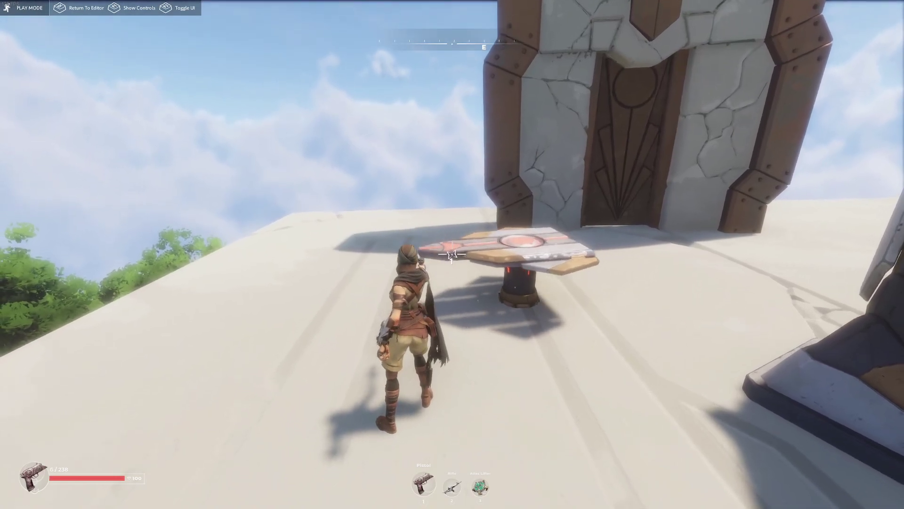
pyautogui.click(452, 254)
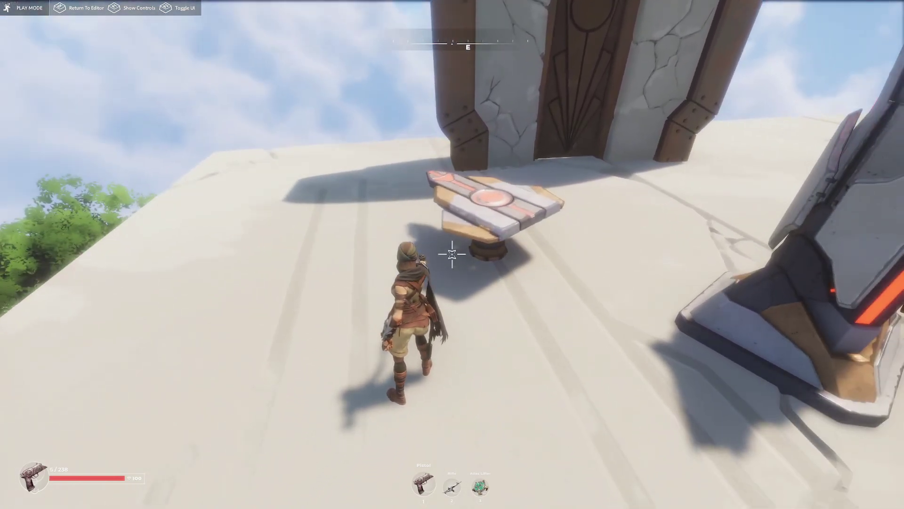
pyautogui.click(452, 255)
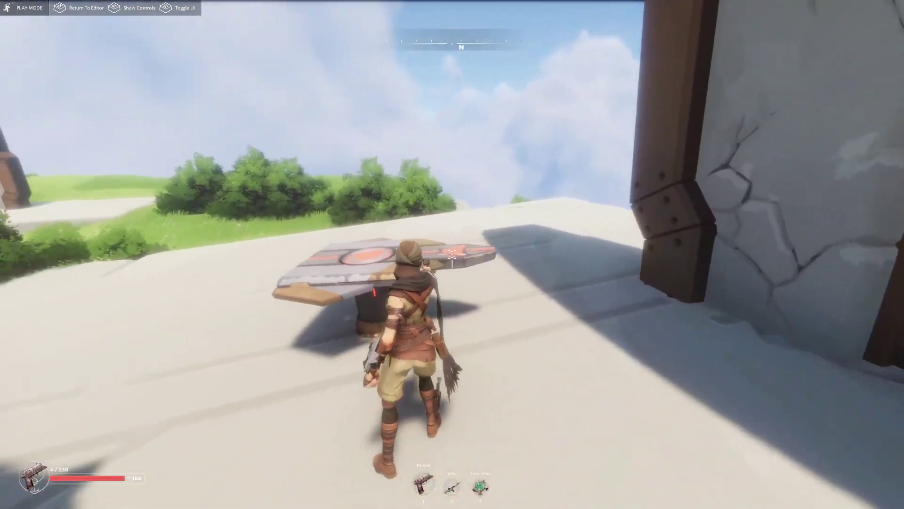
pyautogui.click(452, 254)
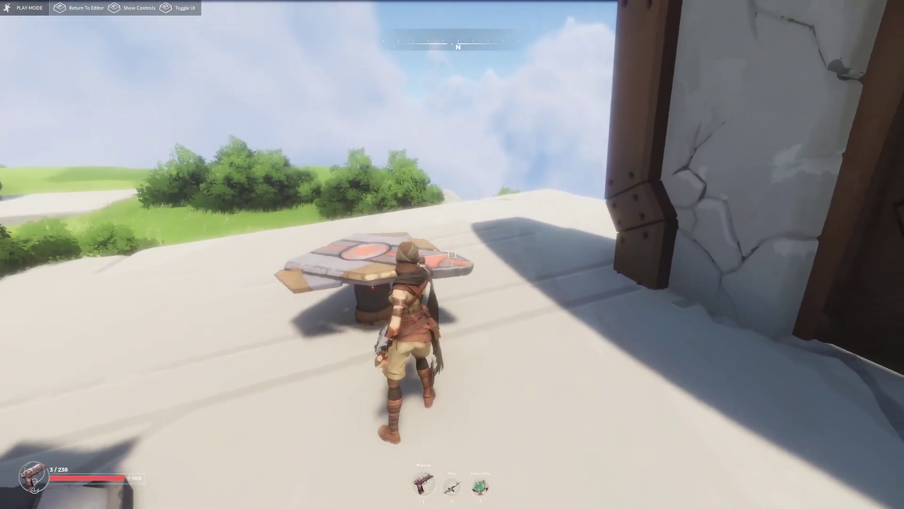
pyautogui.click(452, 255)
pyautogui.click(452, 254)
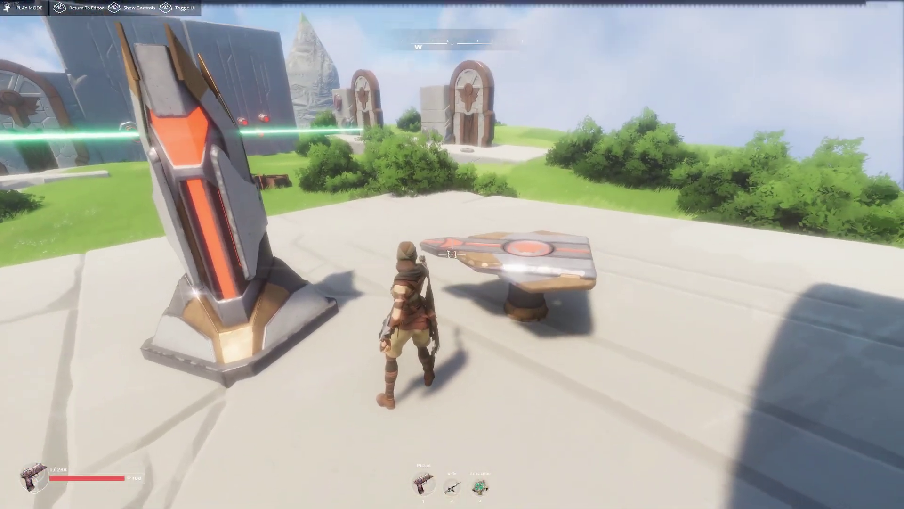
pyautogui.click(452, 255)
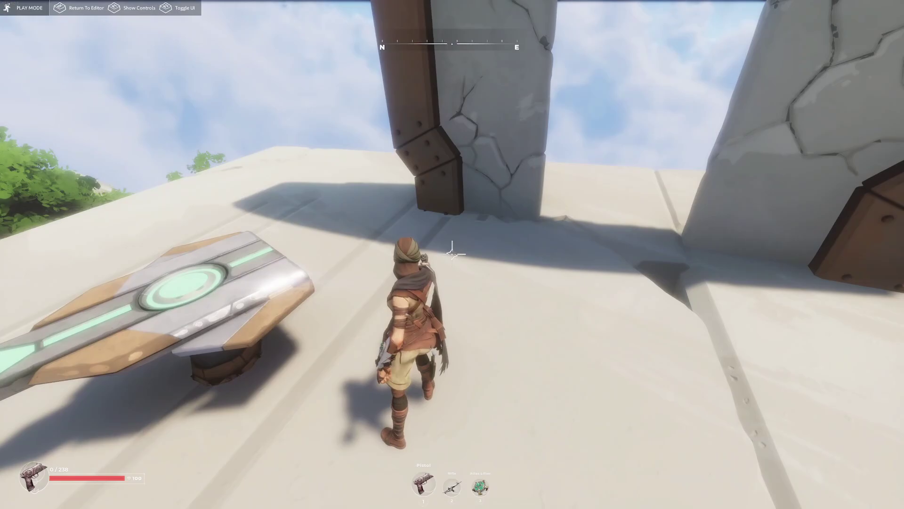
pyautogui.press('Escape')
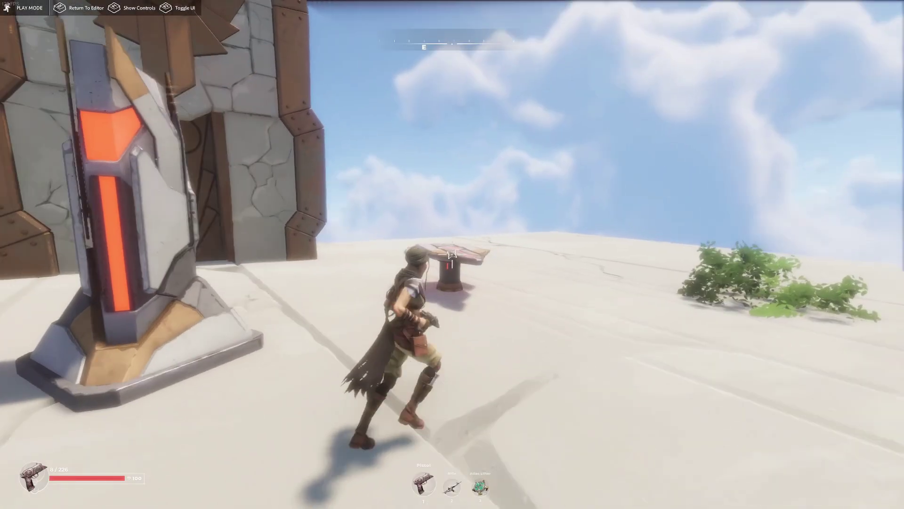
# Step: Test the two-console Monolith Puzzle in play mode by shooting the consoles until their arrows face the monolith, and return to the editor
pyautogui.click(453, 255)
pyautogui.press('w')
pyautogui.click(452, 254)
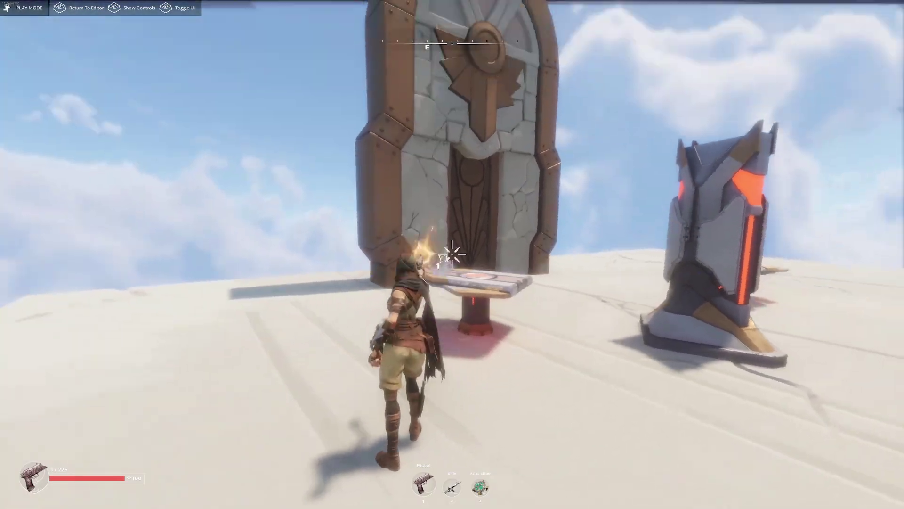
pyautogui.click(453, 254)
pyautogui.press('w')
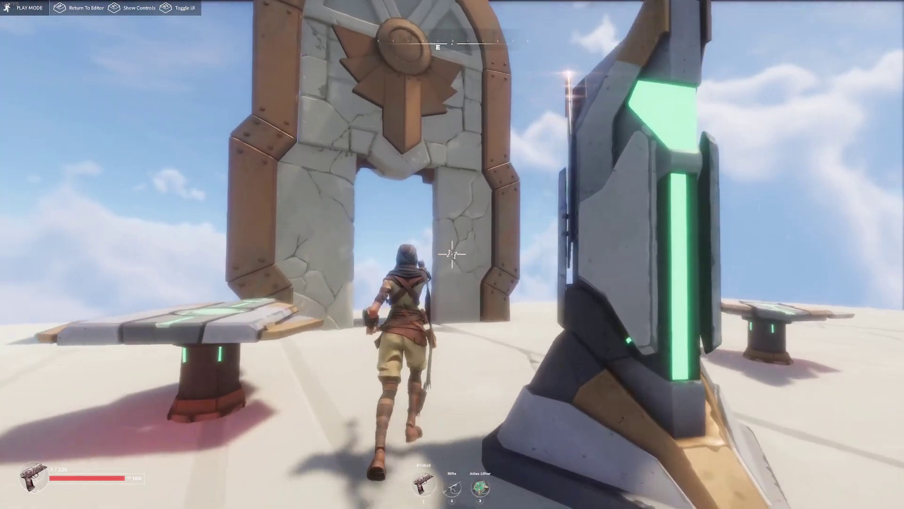
pyautogui.press('Escape')
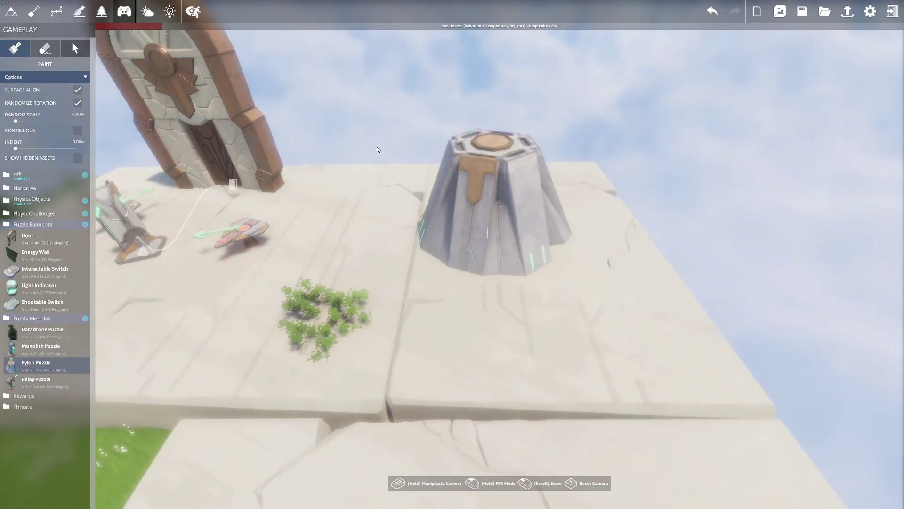
# Step: Place a Pylon Puzzle on the stone slab beside the monolith area and approach its opening in play mode
pyautogui.press('e')
pyautogui.click(500, 194)
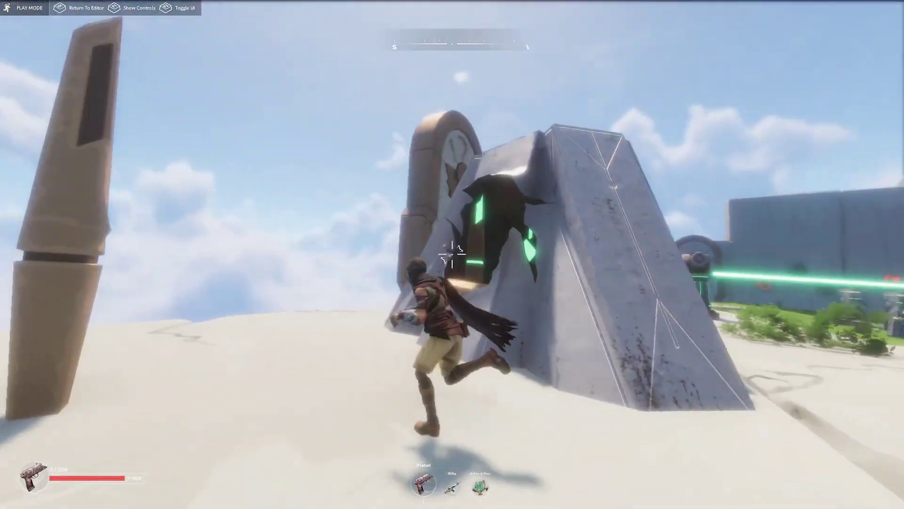
pyautogui.press('w')
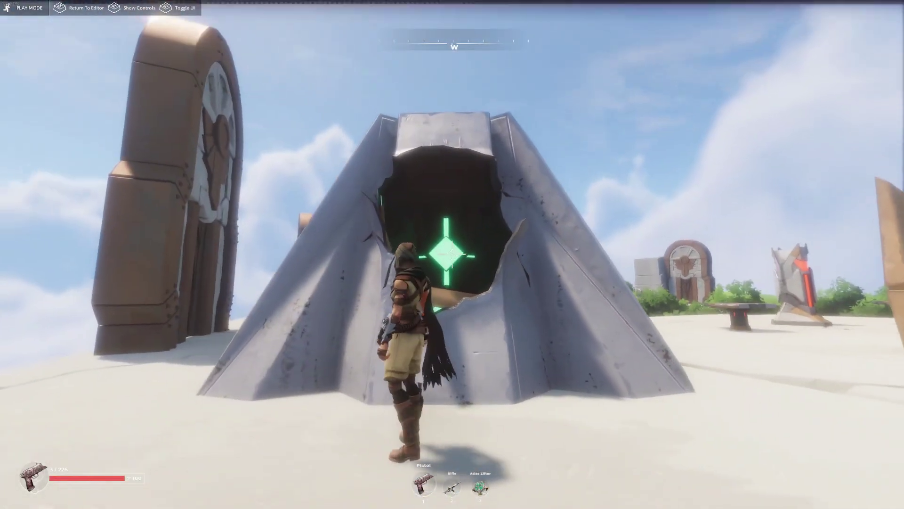
pyautogui.press('w')
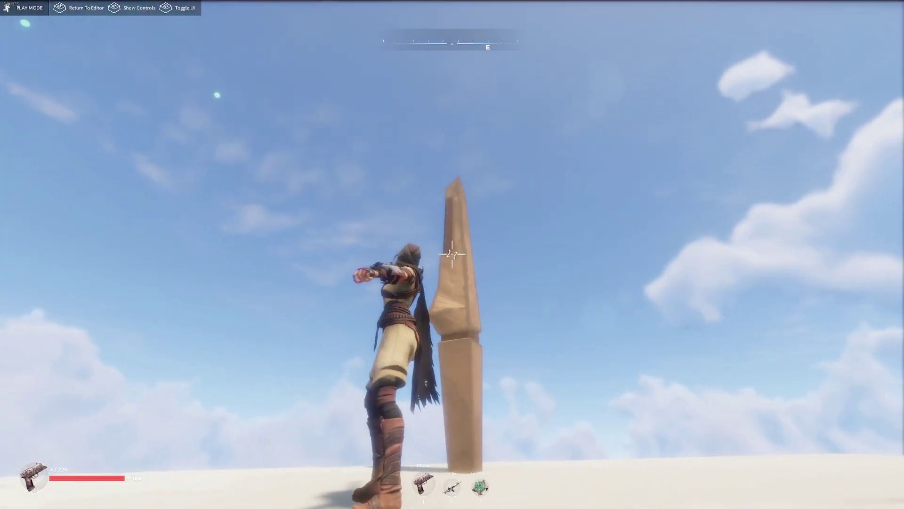
# Step: Test the Pylon Puzzle in play mode by pulling the energy beam from its core to the surrounding posts
pyautogui.press('w')
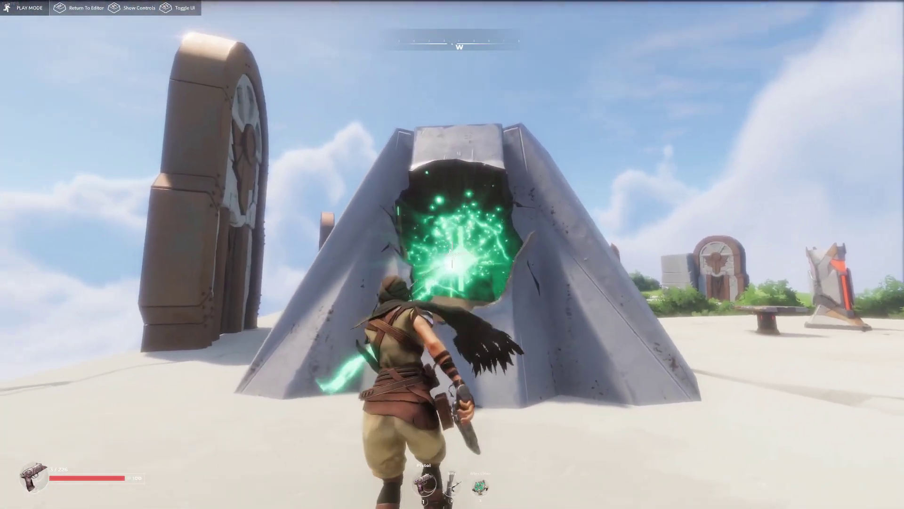
pyautogui.press('w')
pyautogui.press('d')
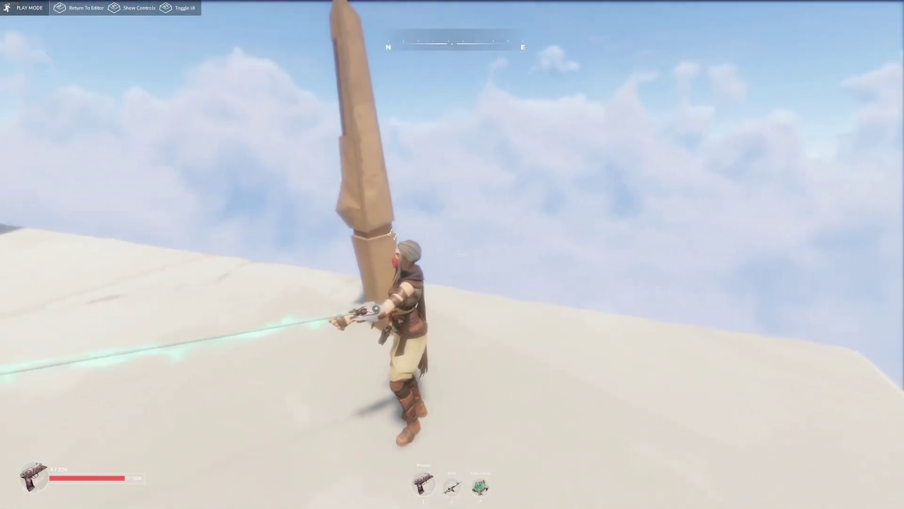
pyautogui.press('w')
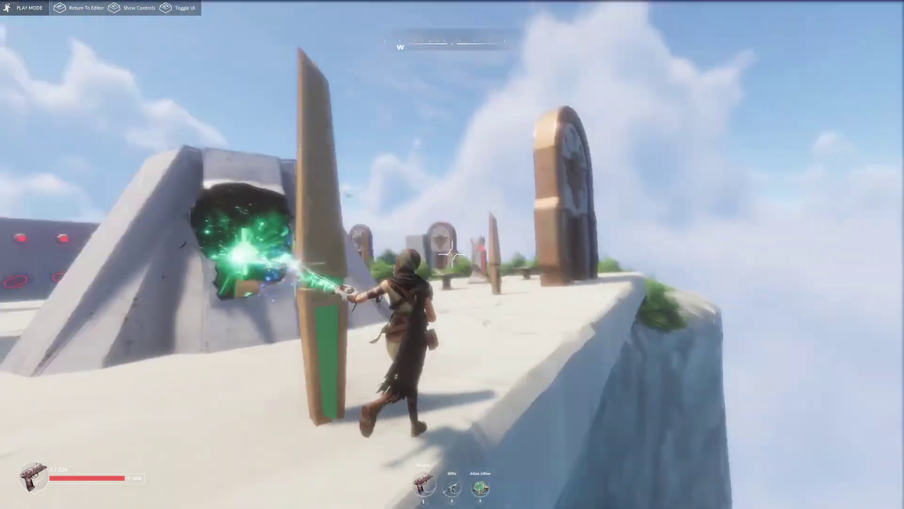
pyautogui.press('w')
pyautogui.press('d')
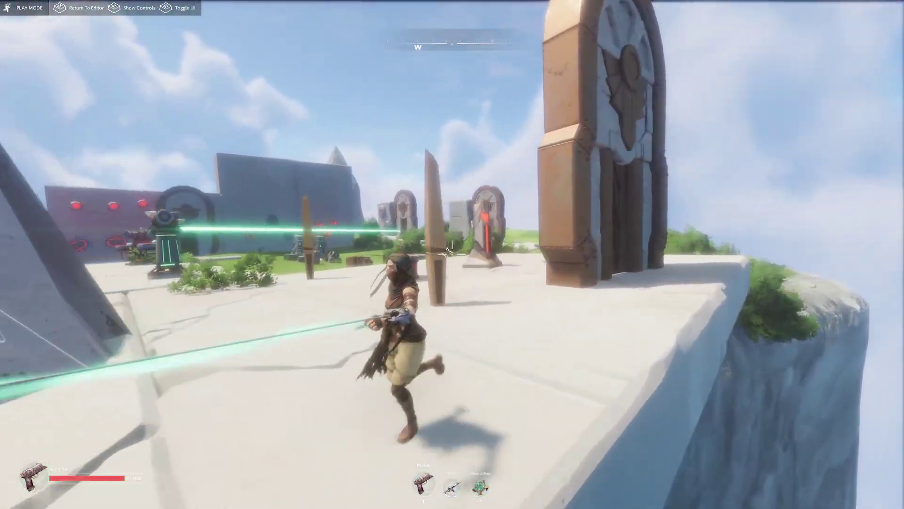
pyautogui.press('w')
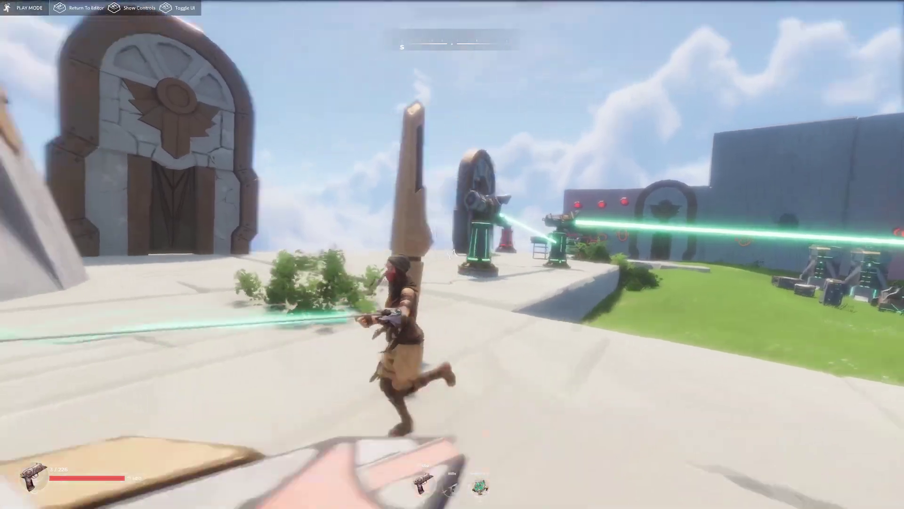
pyautogui.press('w')
pyautogui.press('space')
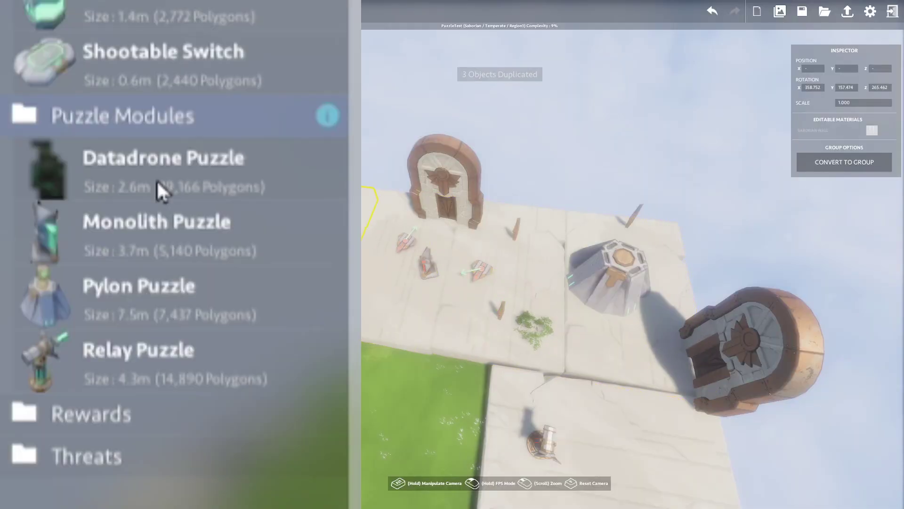
# Step: Place a Datadrone Puzzle on the empty stone platform and shoot its container in play mode
pyautogui.click(129, 172)
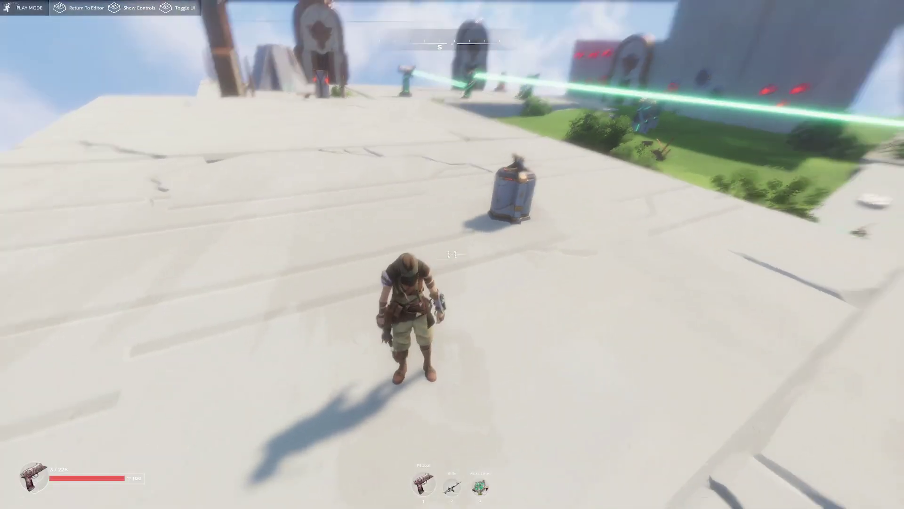
pyautogui.press('w')
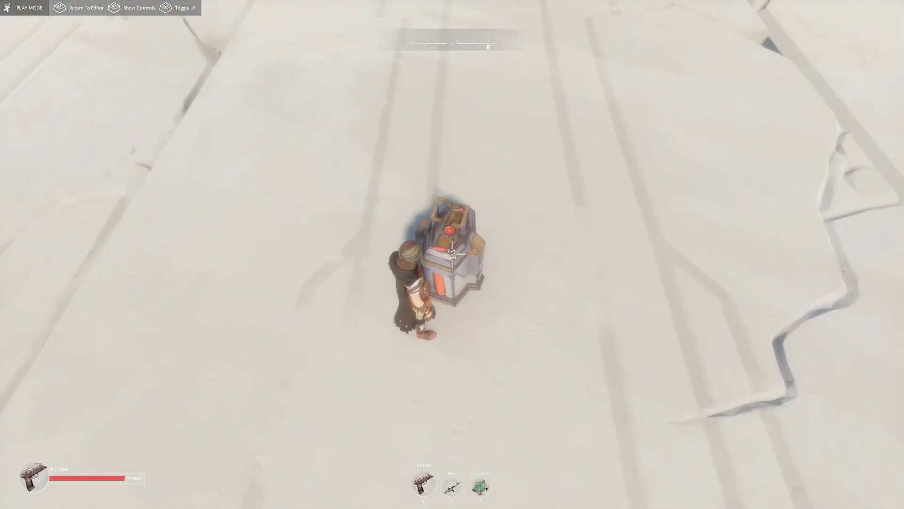
pyautogui.press('s')
pyautogui.click(452, 254)
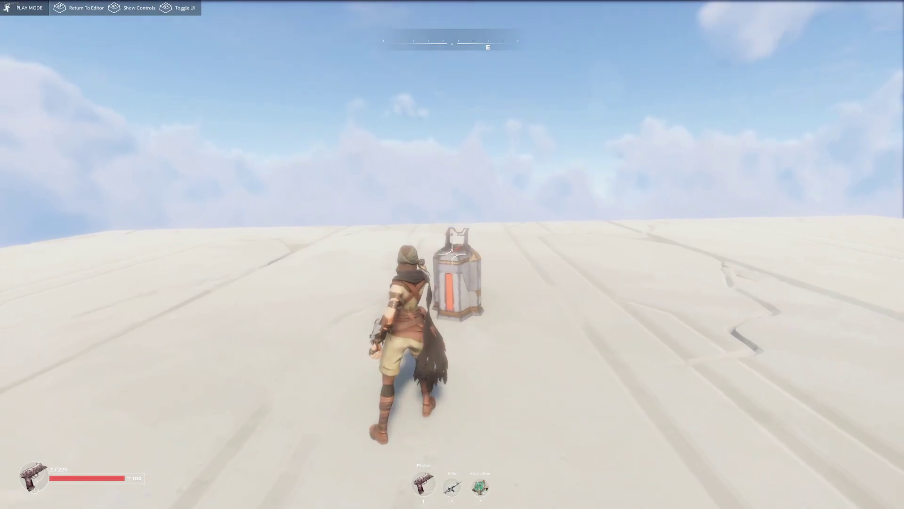
pyautogui.press('a')
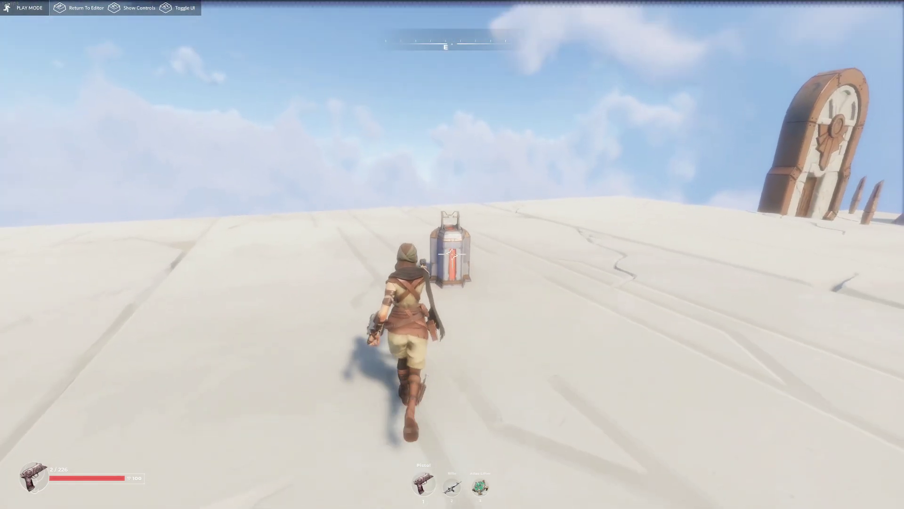
# Step: Switch to editing placed objects and examine the datadrone's path points from its container to the far end
pyautogui.click(73, 48)
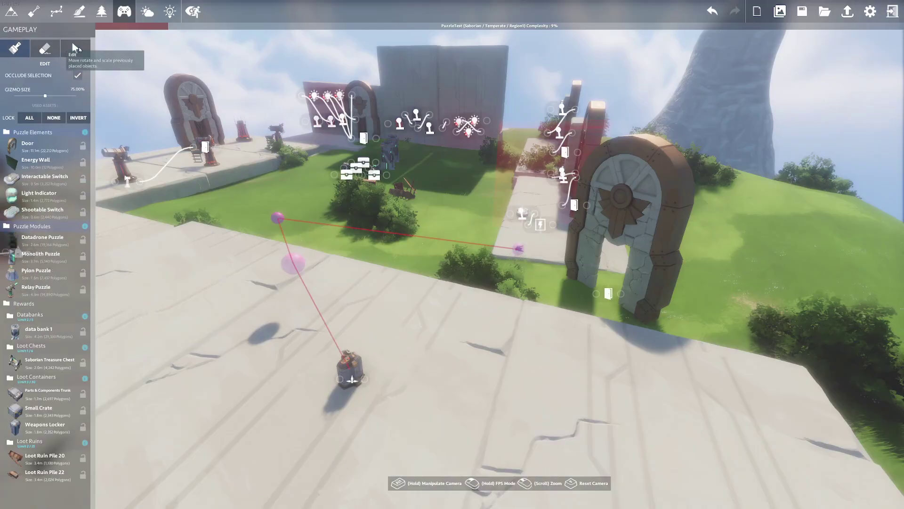
pyautogui.moveTo(452, 255); pyautogui.dragTo(452, 301, button='right')
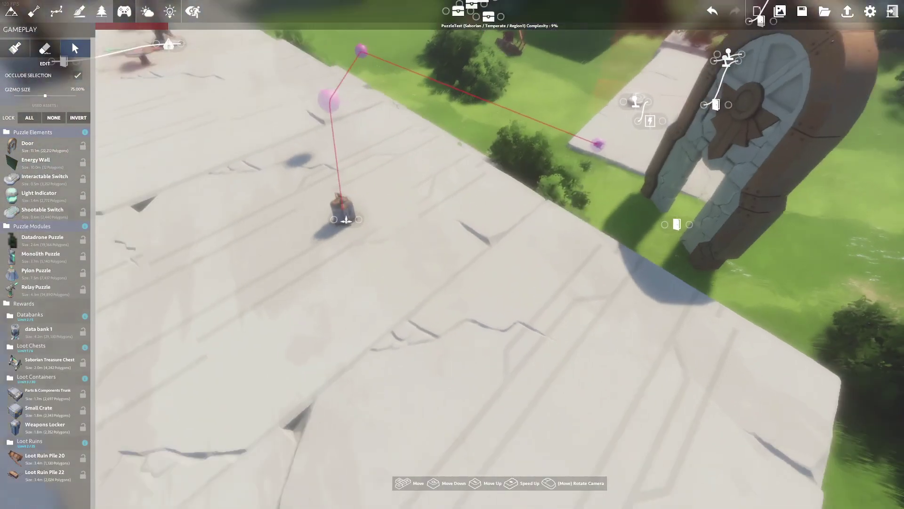
pyautogui.moveTo(316, 193); pyautogui.dragTo(650, 229)
pyautogui.press('s')
pyautogui.moveTo(648, 232); pyautogui.dragTo(612, 208, button='right')
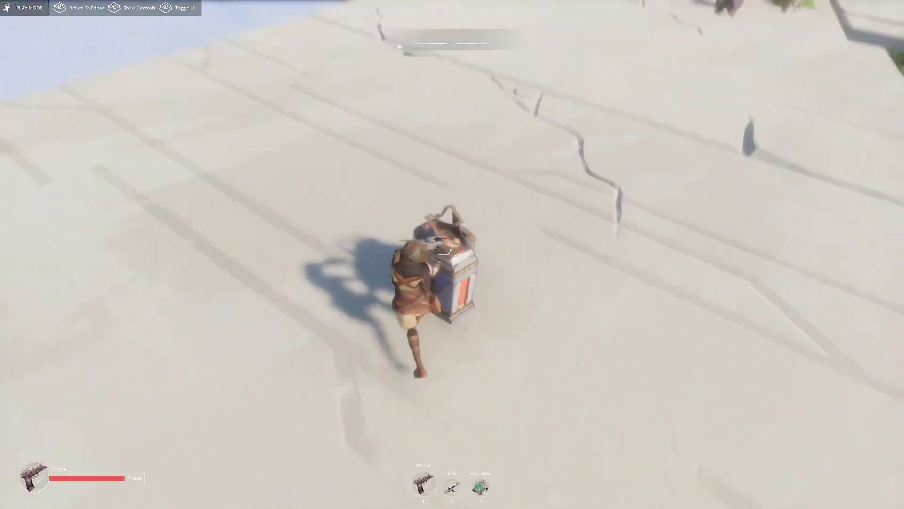
# Step: Test the Datadrone Puzzle in play mode by following the flying drone across the grass and back to its container
pyautogui.press('a')
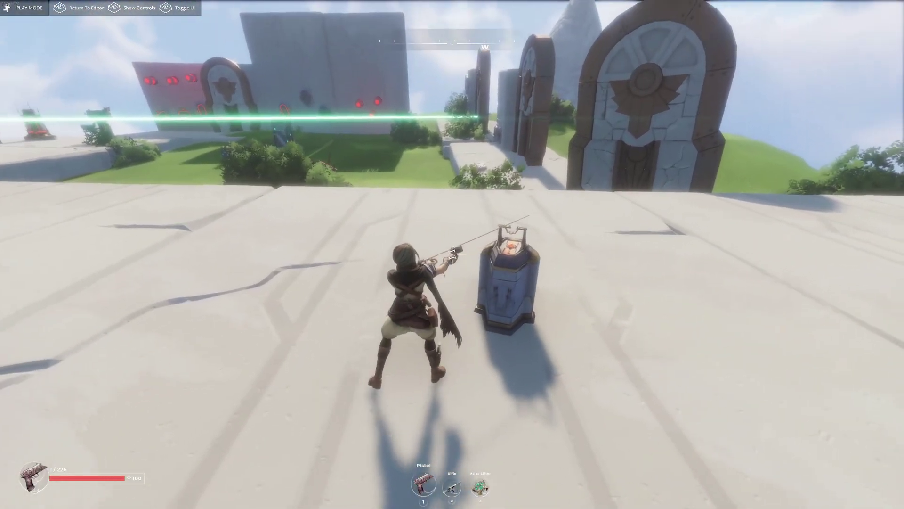
pyautogui.press('a')
pyautogui.press('s')
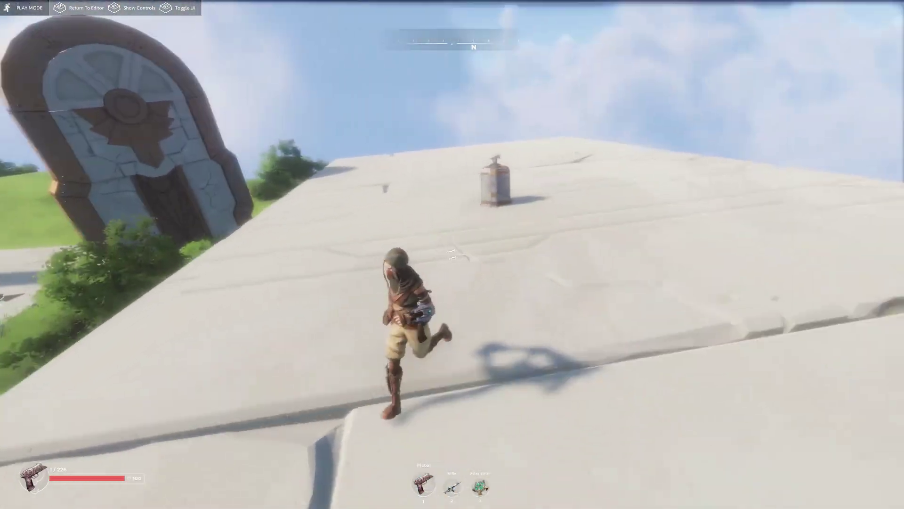
pyautogui.press('a')
pyautogui.press('w')
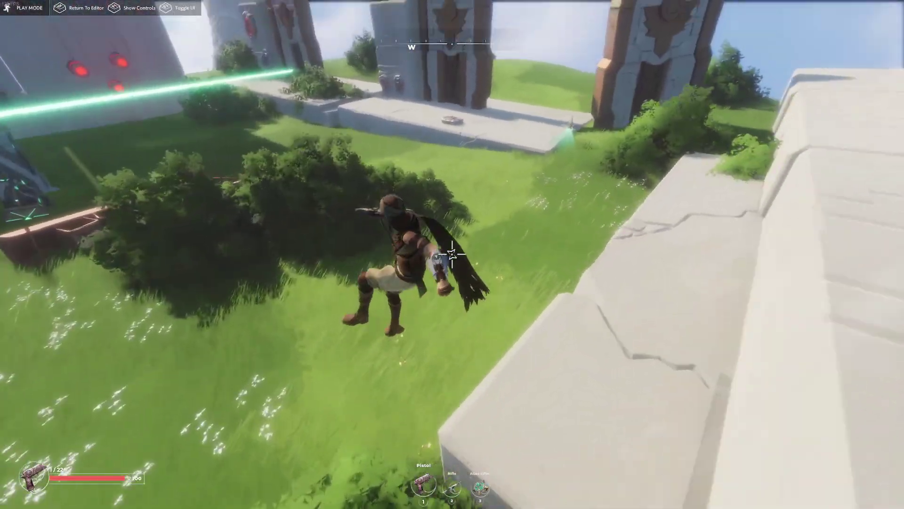
pyautogui.press('w')
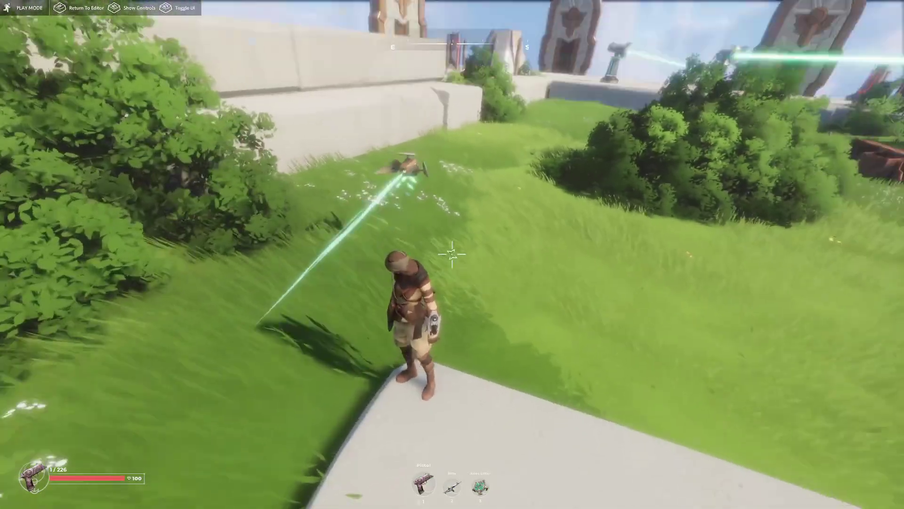
pyautogui.press('w')
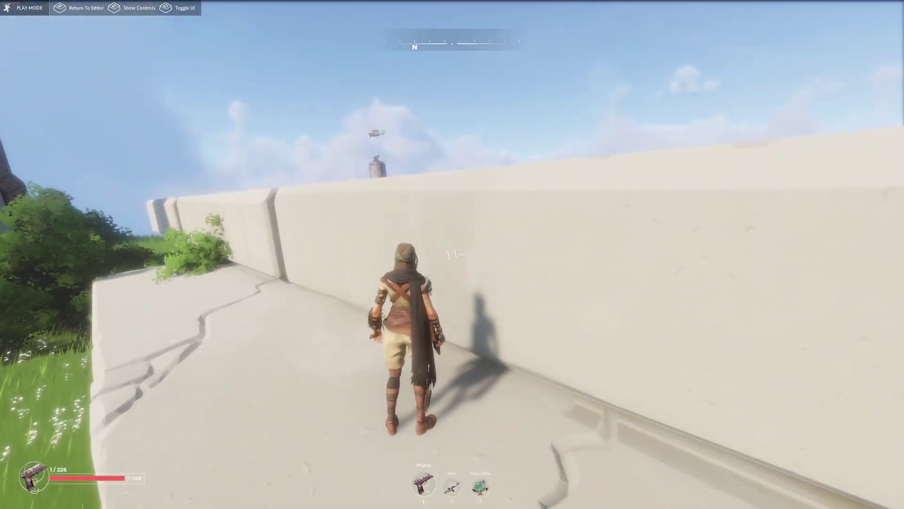
pyautogui.press('w')
pyautogui.press('space')
pyautogui.press('w')
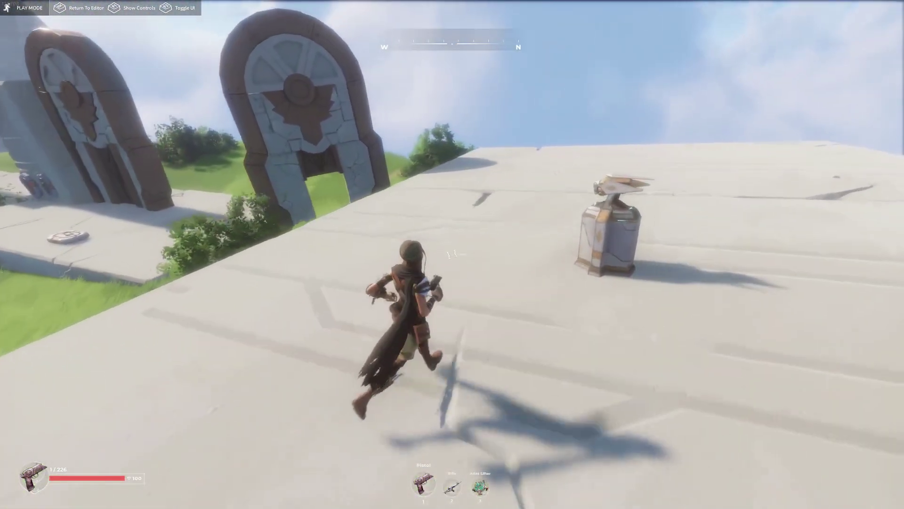
pyautogui.press('w')
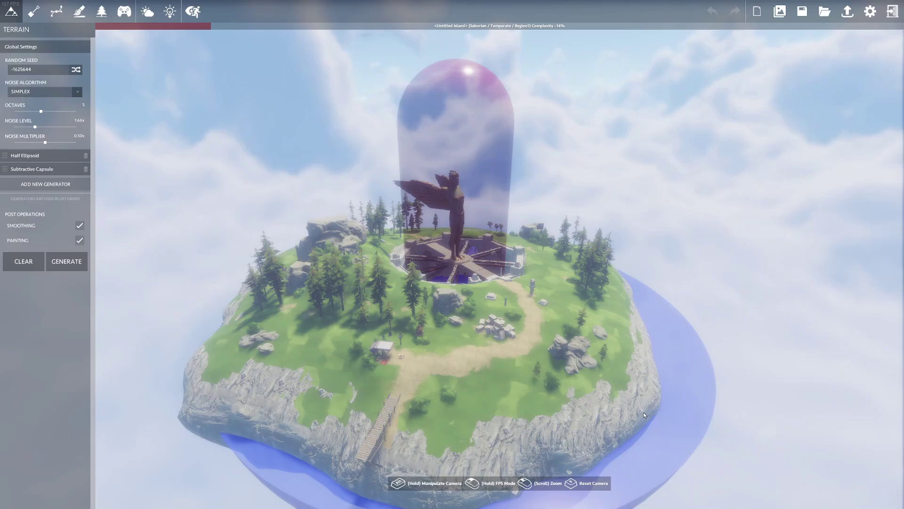
# Step: Examine the untitled winged-statue island from several sides, including its cliffs, rock outcrops, pines and wooden pier
pyautogui.press('d')
pyautogui.moveTo(644, 415); pyautogui.dragTo(620, 434, button='right')
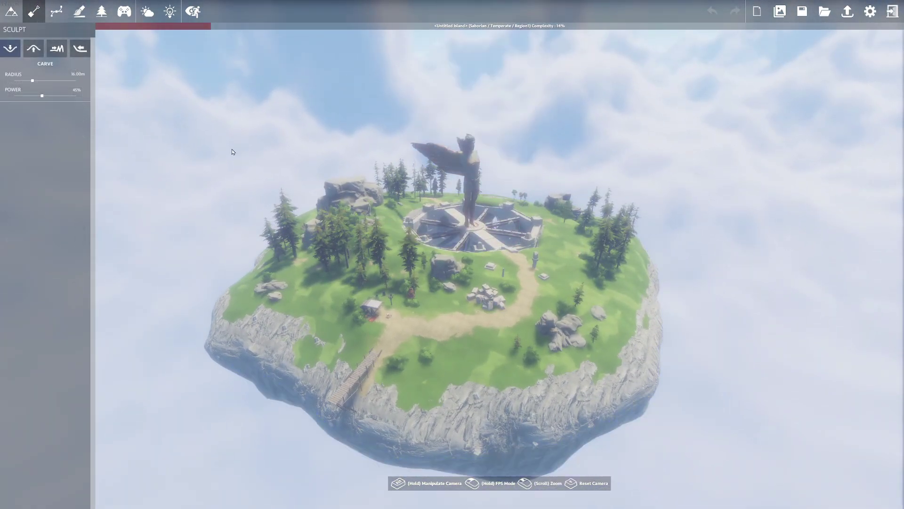
pyautogui.press('w')
pyautogui.press('d')
pyautogui.moveTo(452, 255)
pyautogui.mouseDown(button='right')
pyautogui.moveTo(381, 269)
pyautogui.moveTo(374, 257)
pyautogui.moveTo(523, 236)
pyautogui.moveTo(445, 250)
pyautogui.moveTo(372, 245)
pyautogui.moveTo(454, 262)
pyautogui.moveTo(372, 252)
pyautogui.moveTo(447, 251)
pyautogui.moveTo(511, 210)
pyautogui.moveTo(459, 255)
pyautogui.moveTo(401, 256)
pyautogui.moveTo(386, 268)
pyautogui.mouseUp(button='right')
pyautogui.press('w')
pyautogui.press('d')
pyautogui.press('d')
pyautogui.press('w')
pyautogui.press('w')
pyautogui.press('d')
pyautogui.press('d')
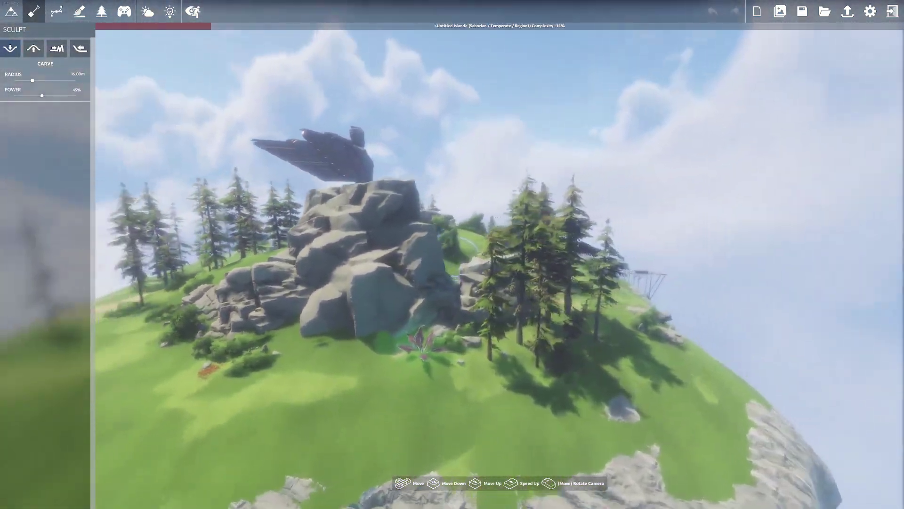
pyautogui.press('d')
pyautogui.moveTo(485, 257); pyautogui.dragTo(446, 239, button='right')
pyautogui.press('w')
# Step: Drop the player onto the wooden pier in play mode and test grappling beneath the island and back up
pyautogui.click(194, 13)
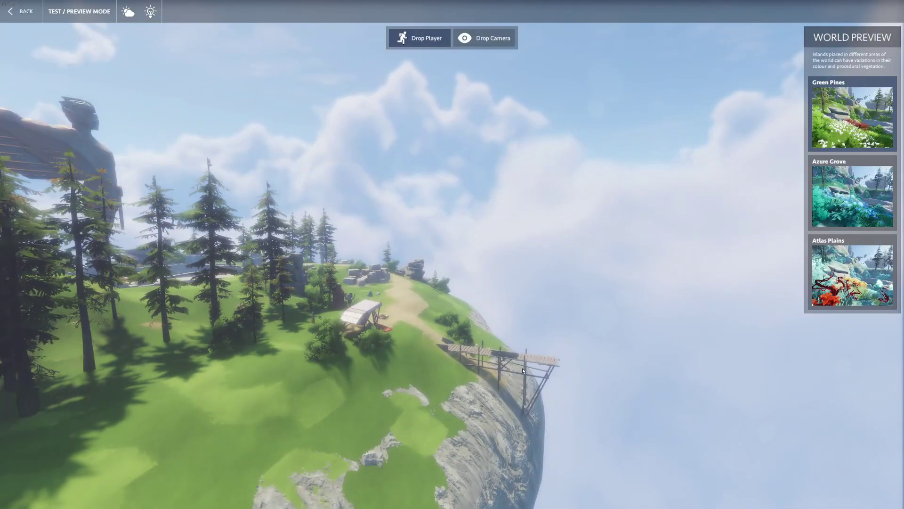
pyautogui.click(544, 363)
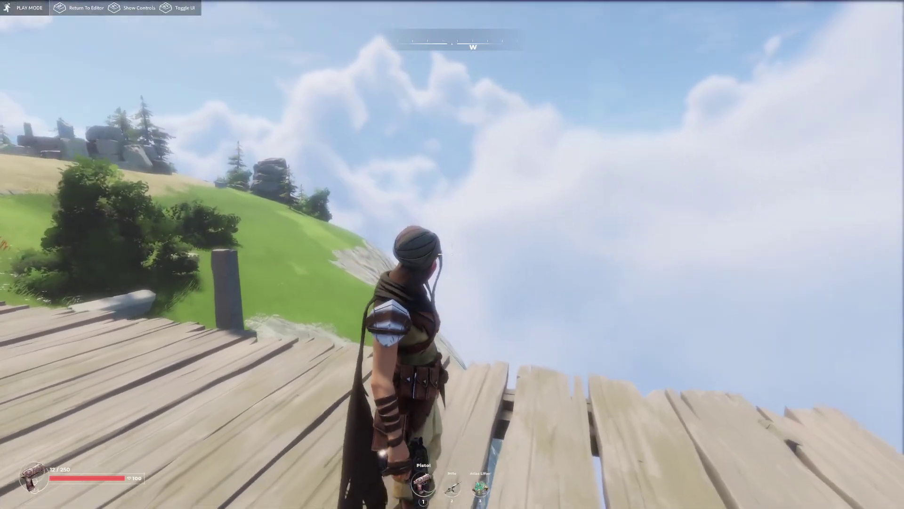
pyautogui.press('w')
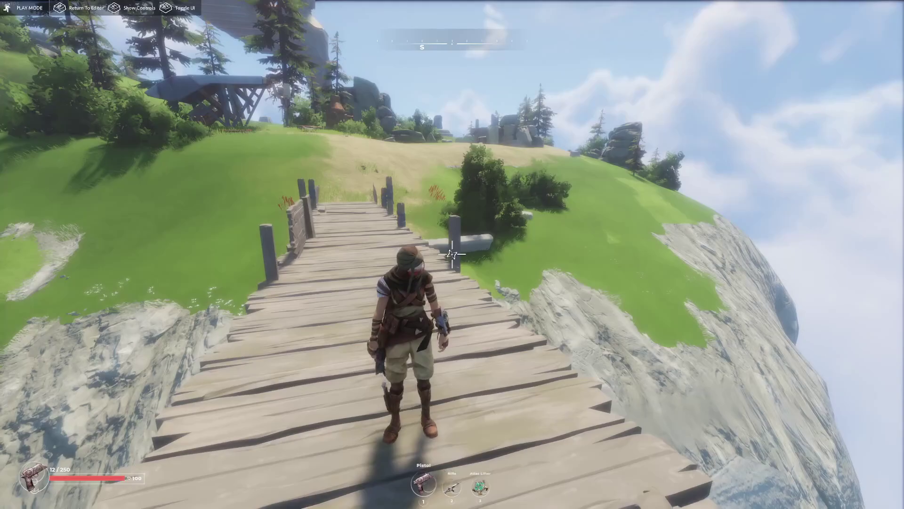
pyautogui.press('s')
pyautogui.press('q')
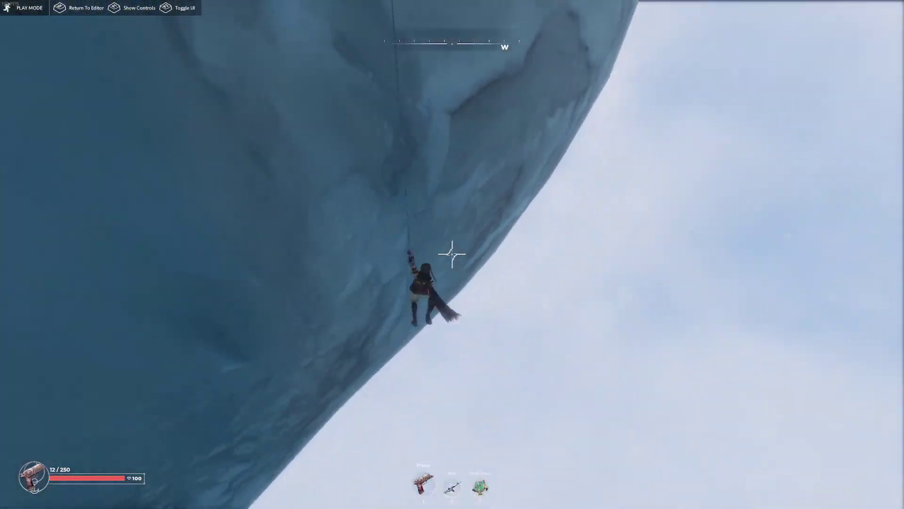
pyautogui.press('space')
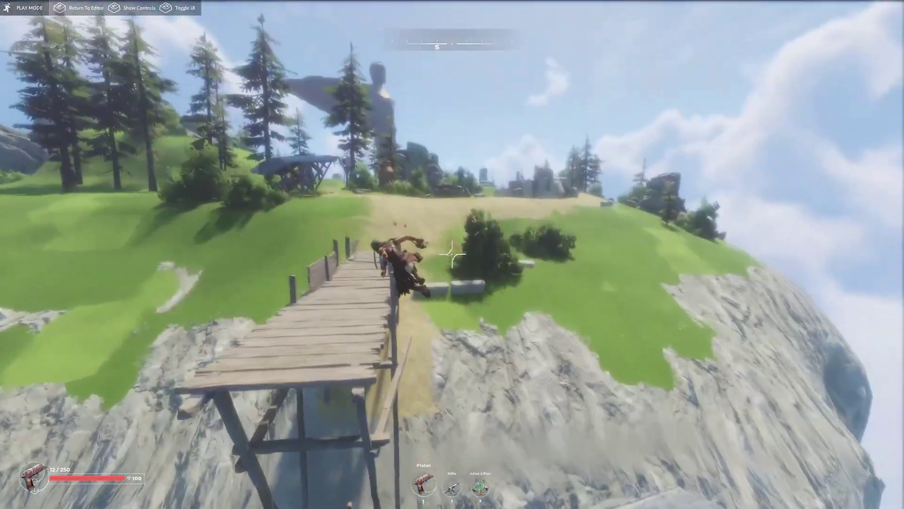
pyautogui.press('w')
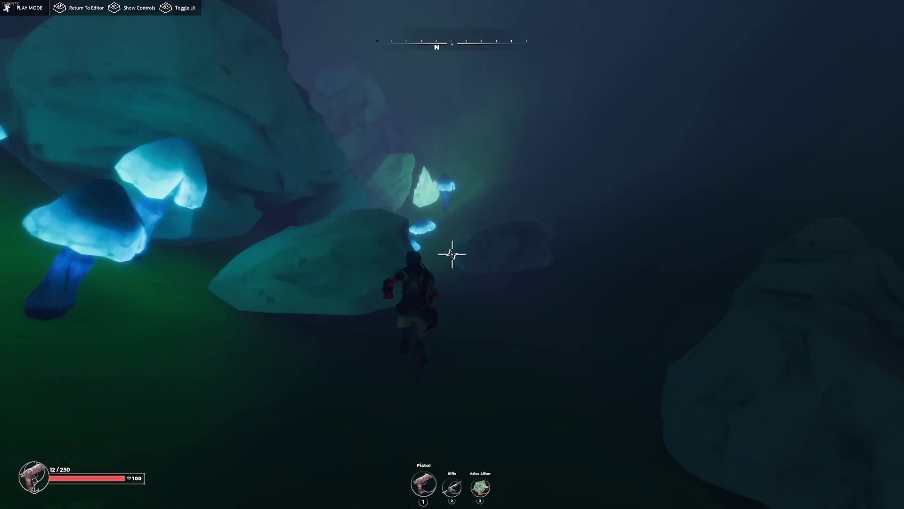
# Step: Explore the dark cave with glowing mushrooms in play mode, from the interactive device to the round opening
pyautogui.press('w')
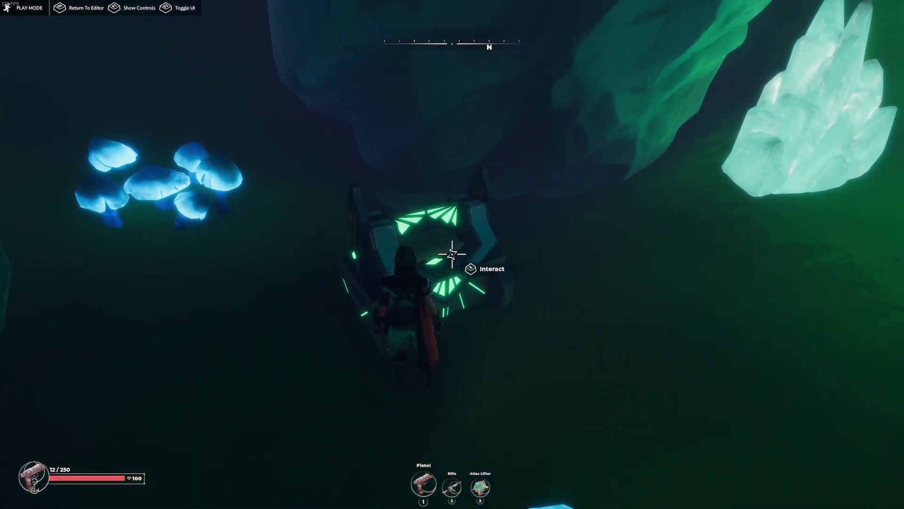
pyautogui.press('w')
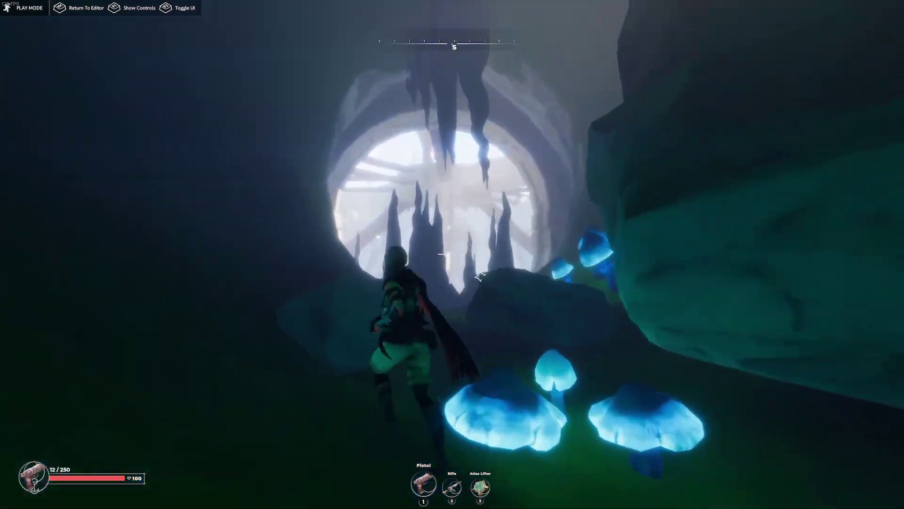
pyautogui.press('w')
pyautogui.press('space')
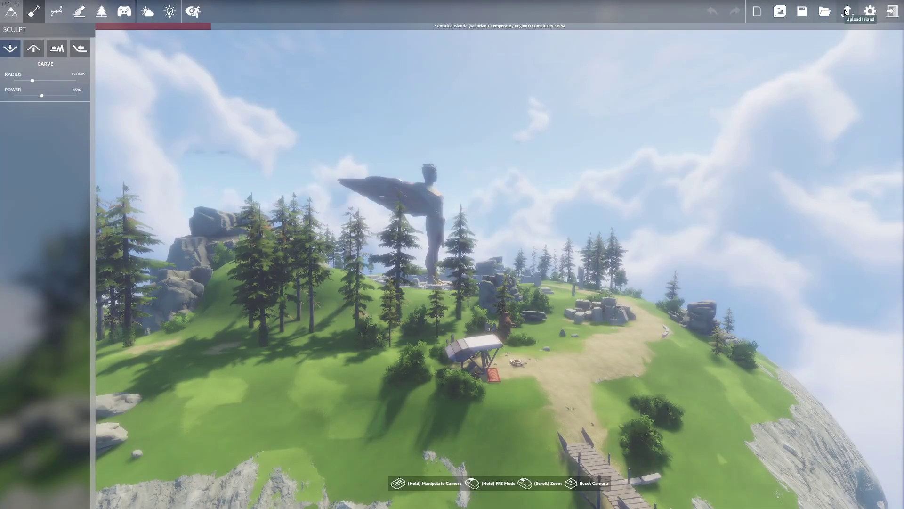
# Step: Upload the island as a new Workshop item titled "SImple Island" with a new preview image and a short description
pyautogui.click(847, 12)
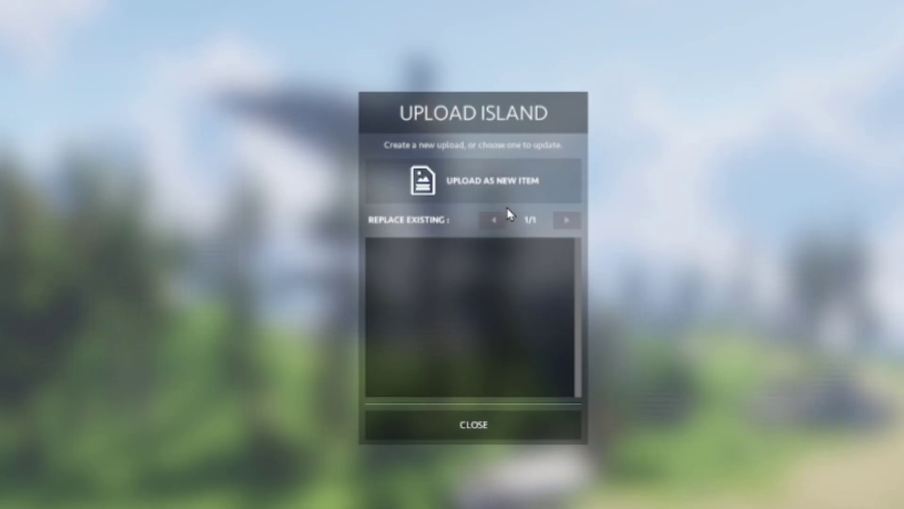
pyautogui.click(497, 183)
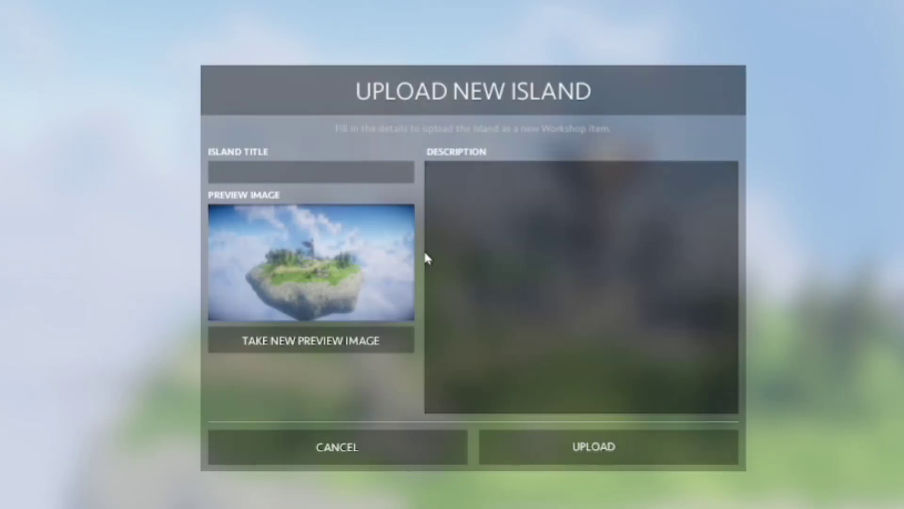
pyautogui.click(286, 173)
pyautogui.write('SImple')
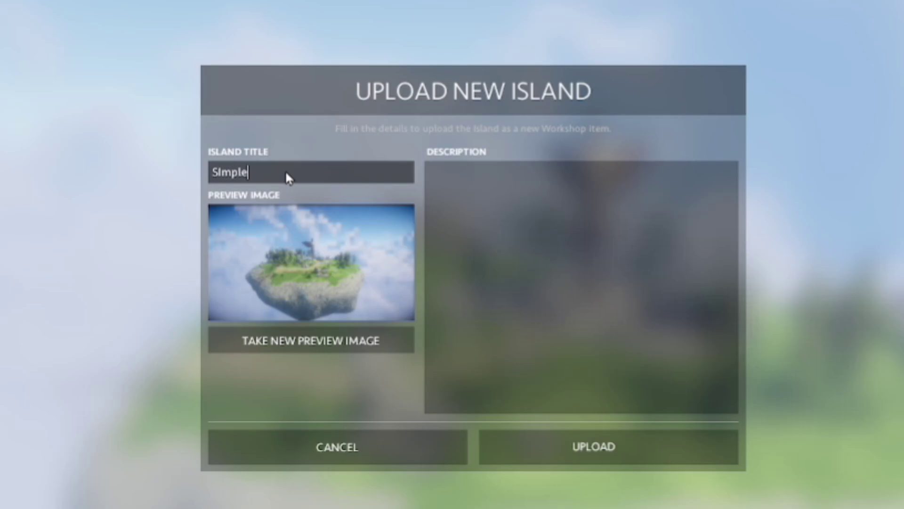
pyautogui.write(' Island')
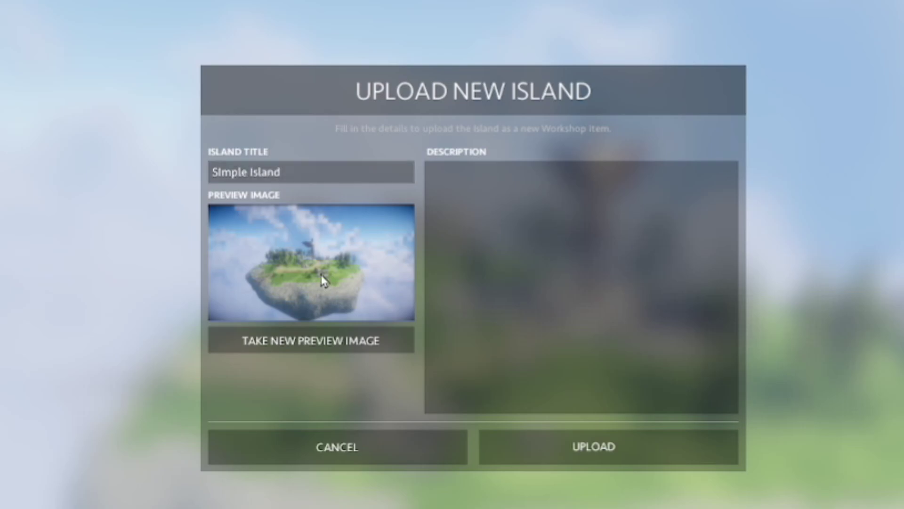
pyautogui.click(311, 340)
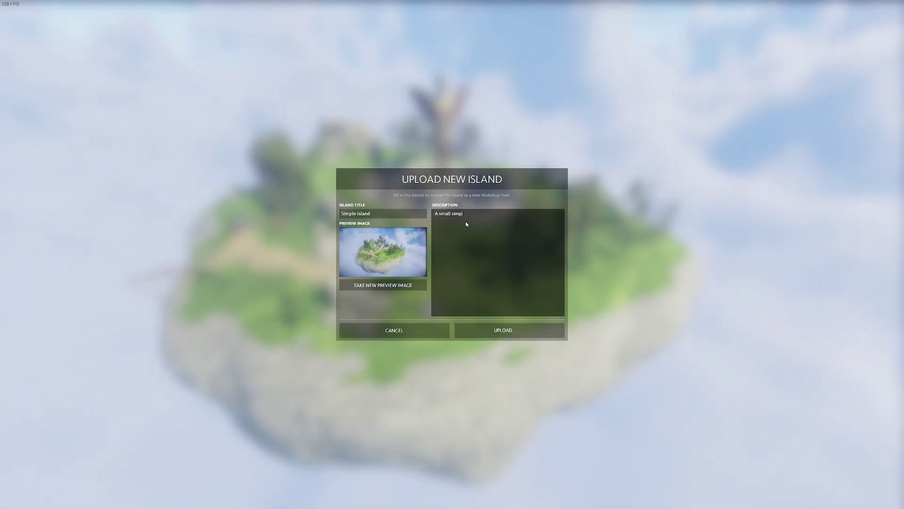
pyautogui.click(496, 331)
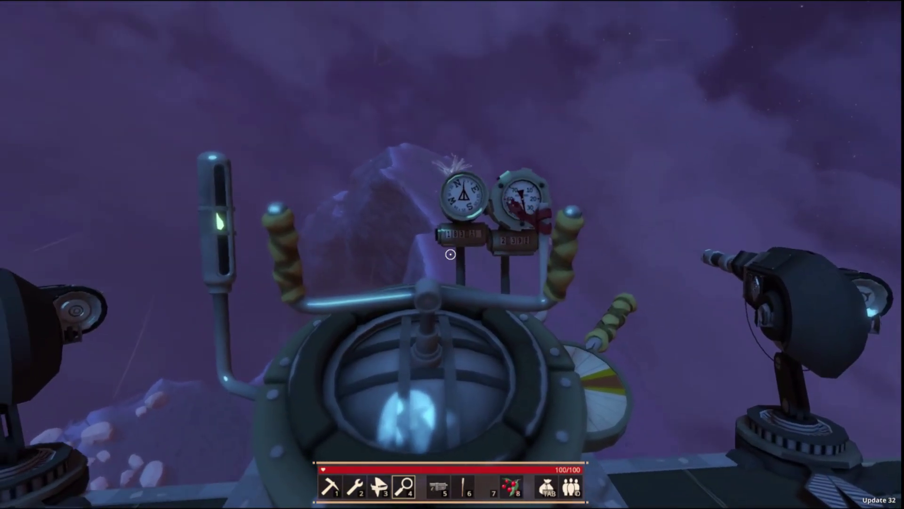
pyautogui.press('e')
pyautogui.press('space')
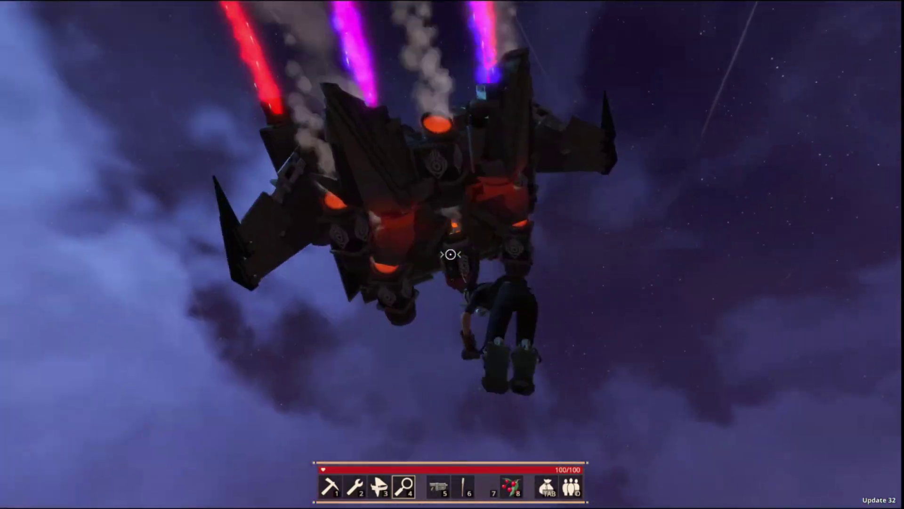
pyautogui.rightClick(451, 255)
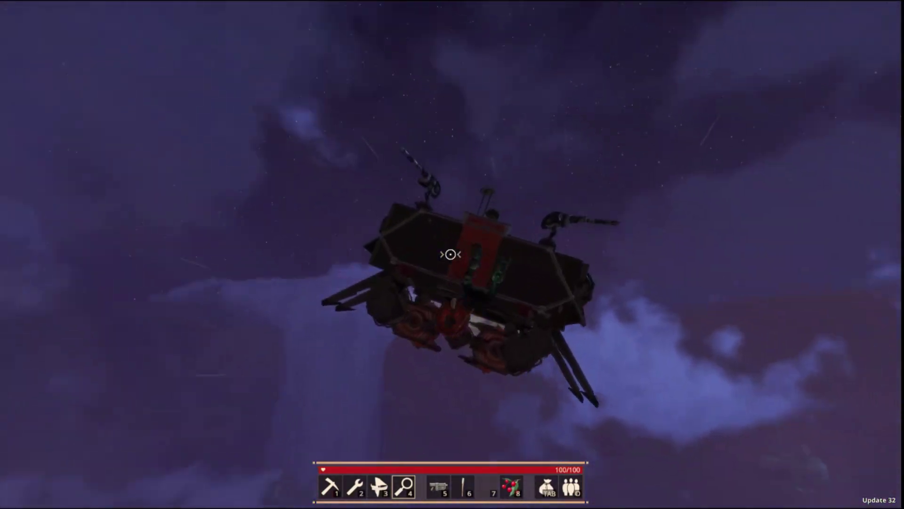
pyautogui.rightClick(450, 254)
pyautogui.press('space')
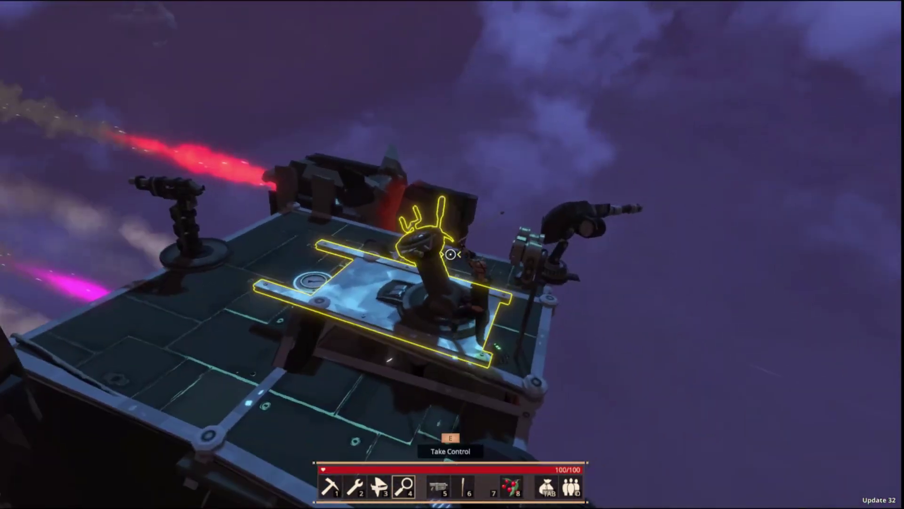
pyautogui.press('w')
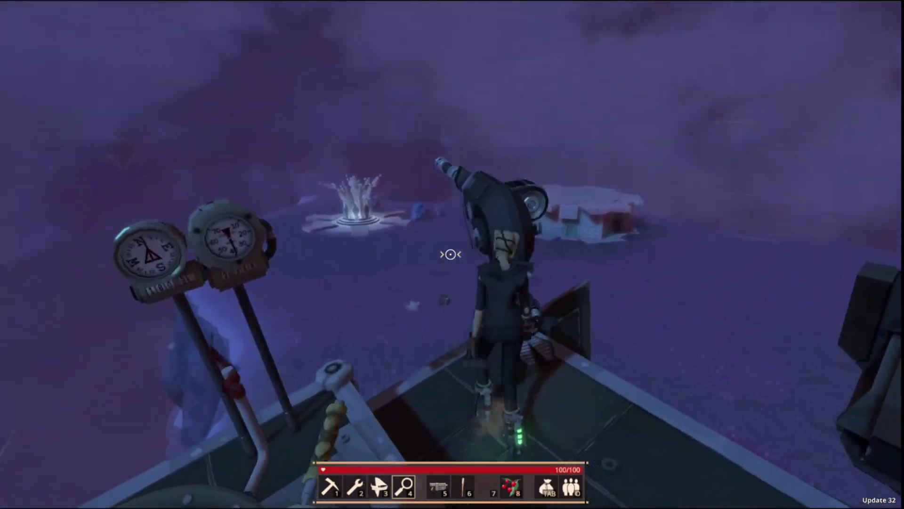
pyautogui.press('e')
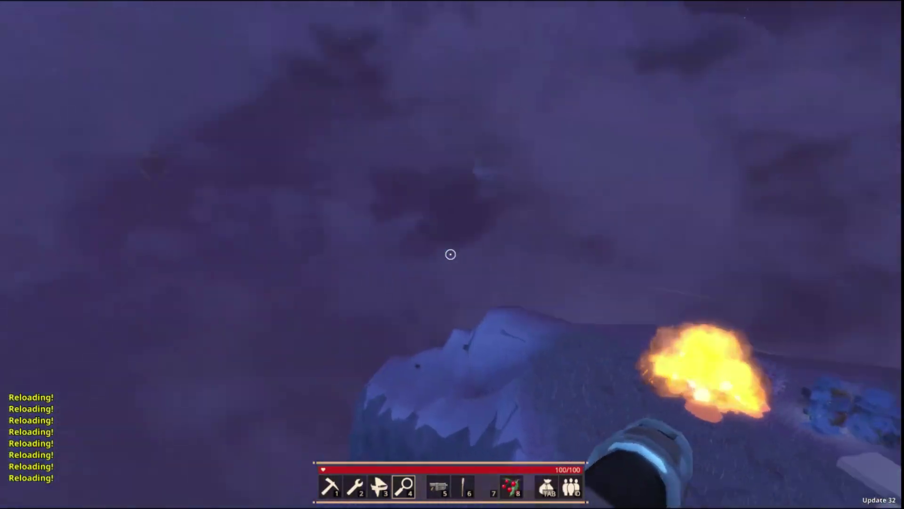
pyautogui.press('e')
pyautogui.press('w')
pyautogui.press('w')
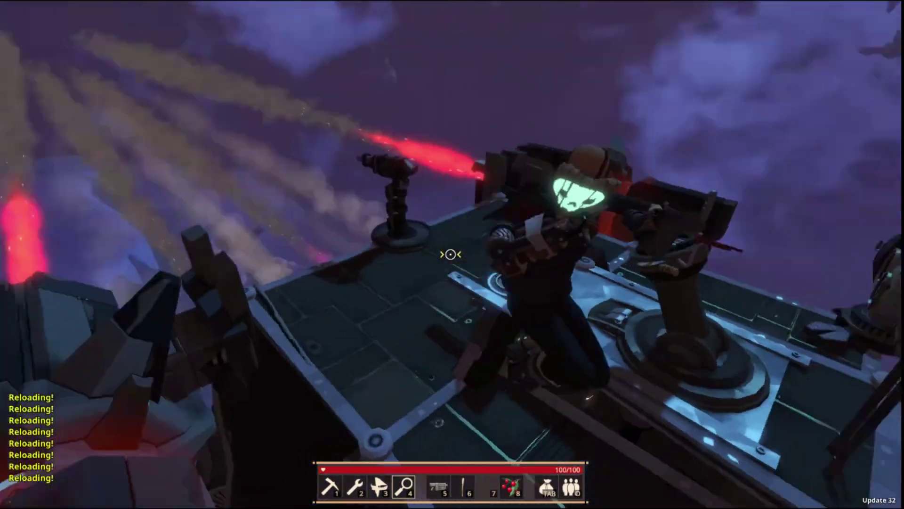
pyautogui.press('space')
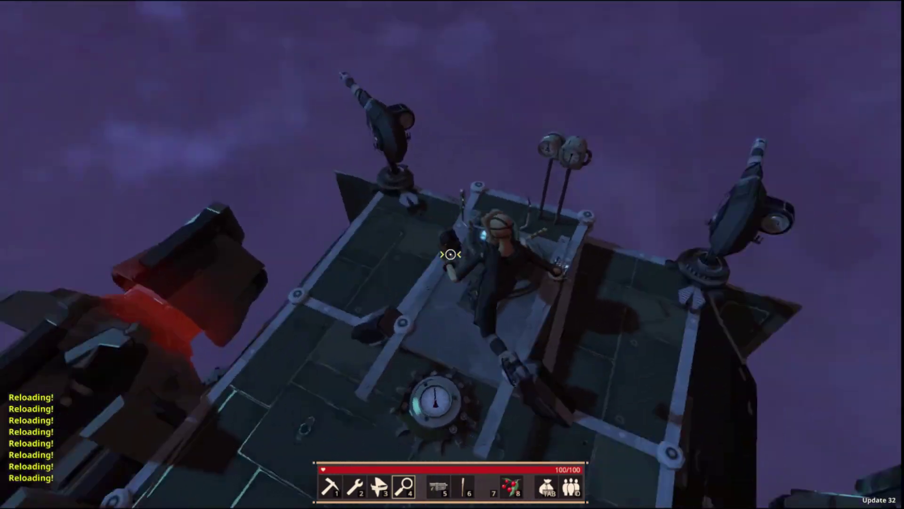